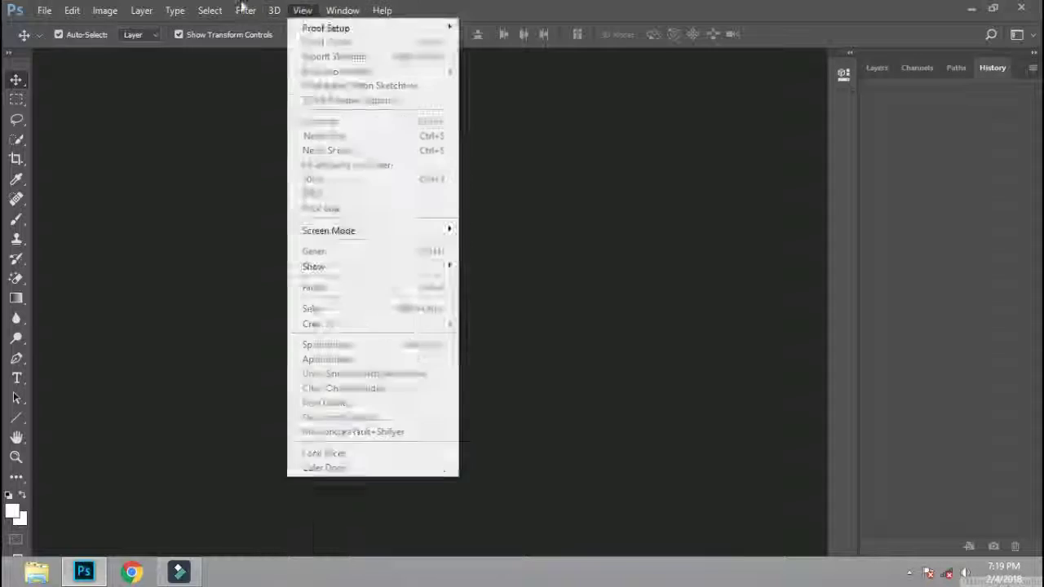
# Step: Open IMG_20180202_164447.jpg and IMG_20180202_164510.jpg from the editing folder, ending on 164510
pyautogui.click(44, 10)
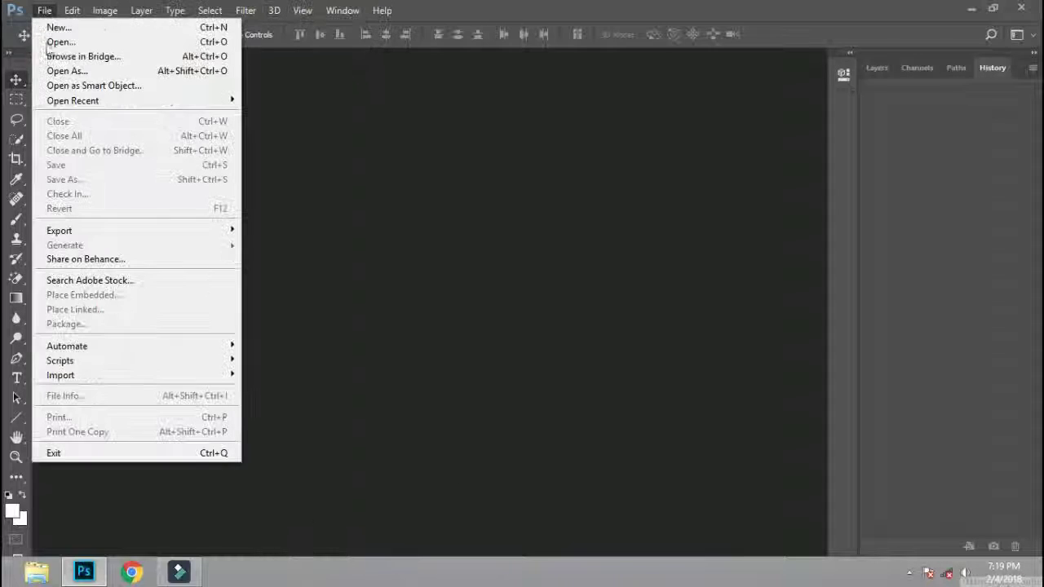
pyautogui.click(65, 42)
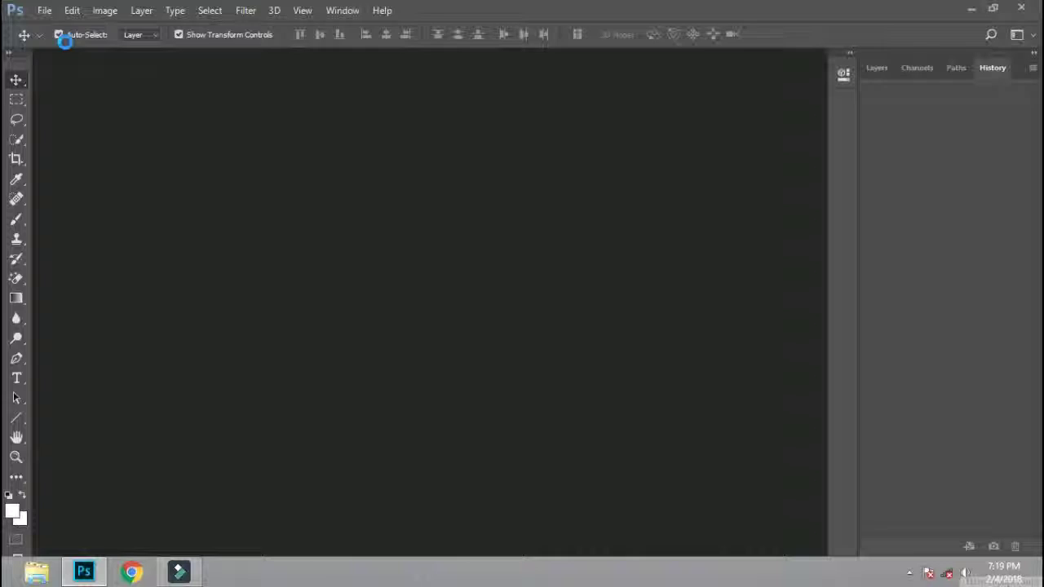
pyautogui.click(58, 108)
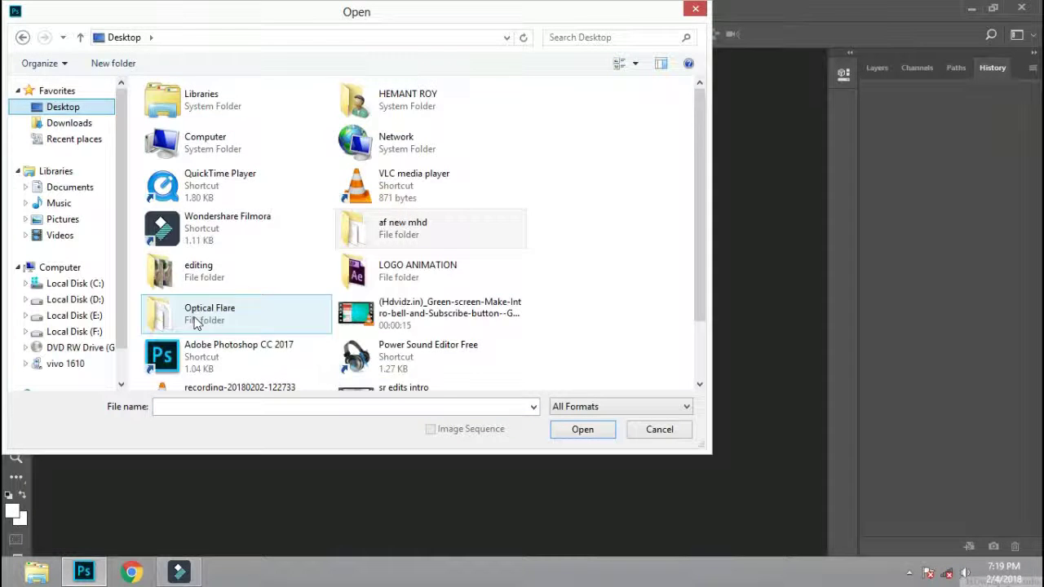
pyautogui.doubleClick(211, 271)
pyautogui.click(582, 96)
pyautogui.keyDown('ctrl'); pyautogui.click(650, 119); pyautogui.keyUp('ctrl')
pyautogui.click(582, 430)
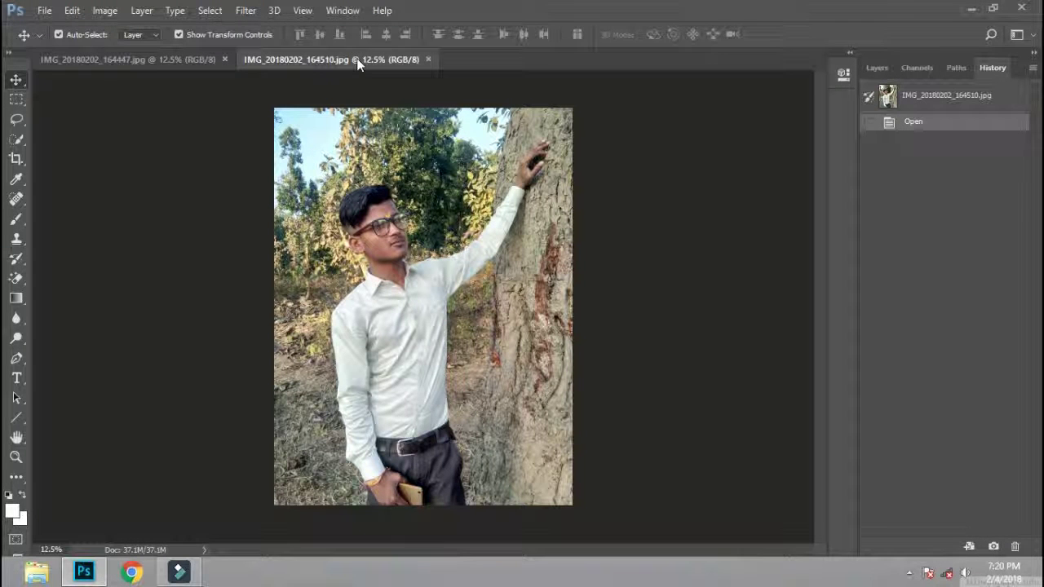
pyautogui.click(170, 59)
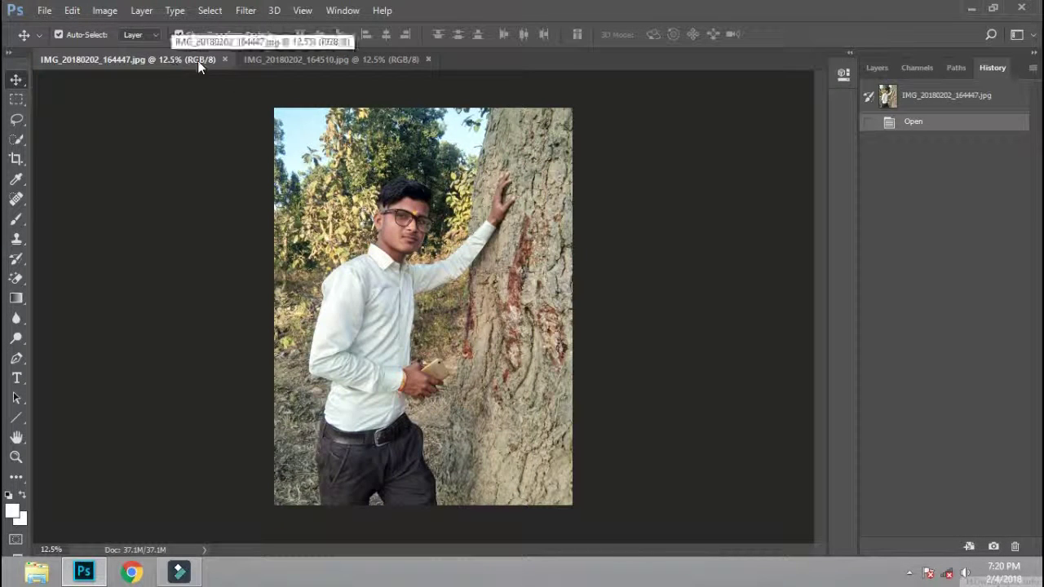
pyautogui.click(330, 60)
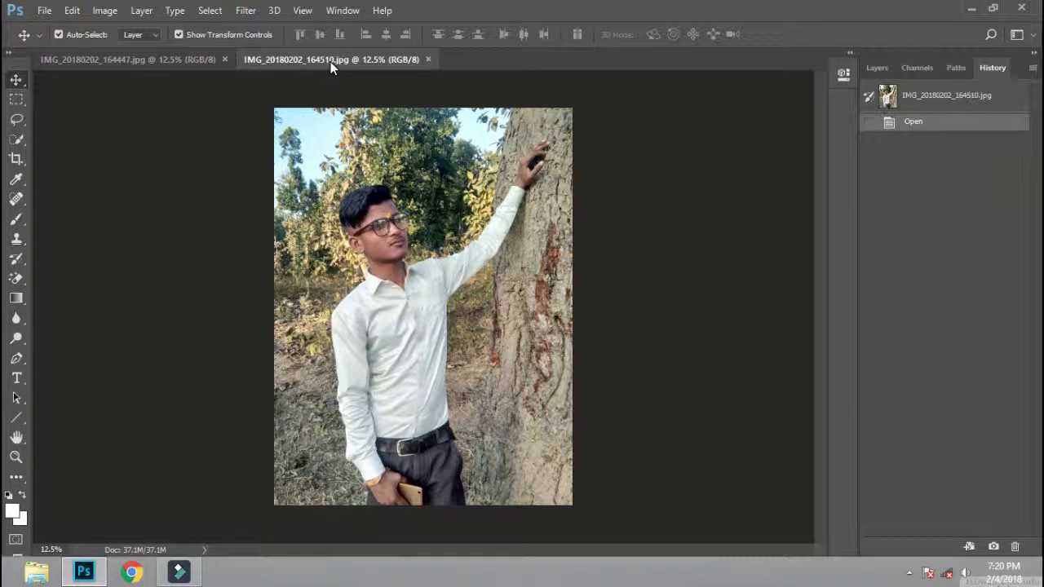
# Step: Crop the 164510 photo to a wide band from the hair to the chest
pyautogui.click(16, 159)
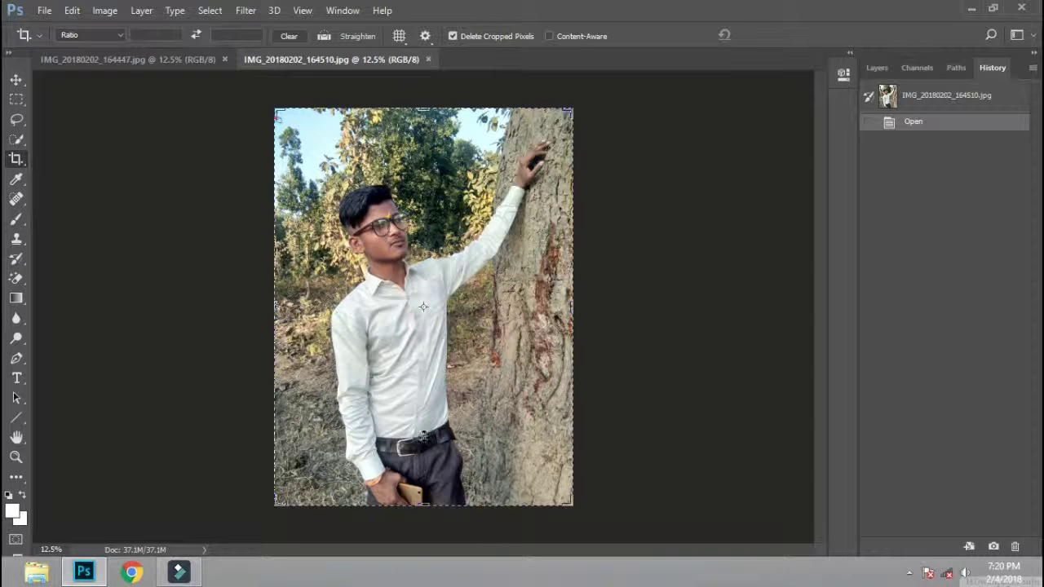
pyautogui.moveTo(424, 310); pyautogui.dragTo(428, 414)
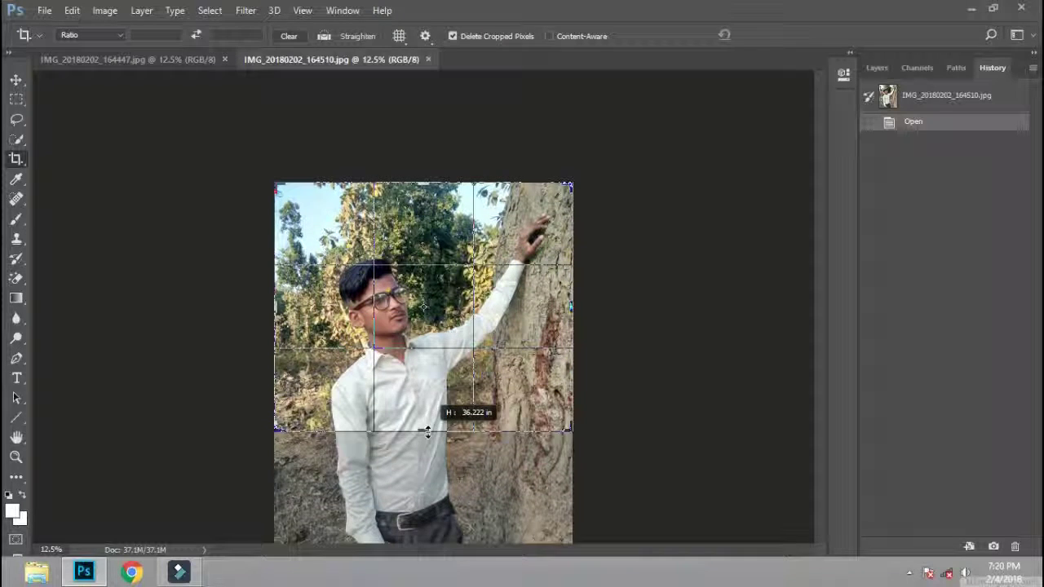
pyautogui.moveTo(423, 203)
pyautogui.mouseDown()
pyautogui.moveTo(422, 232)
pyautogui.moveTo(558, 377)
pyautogui.mouseUp()
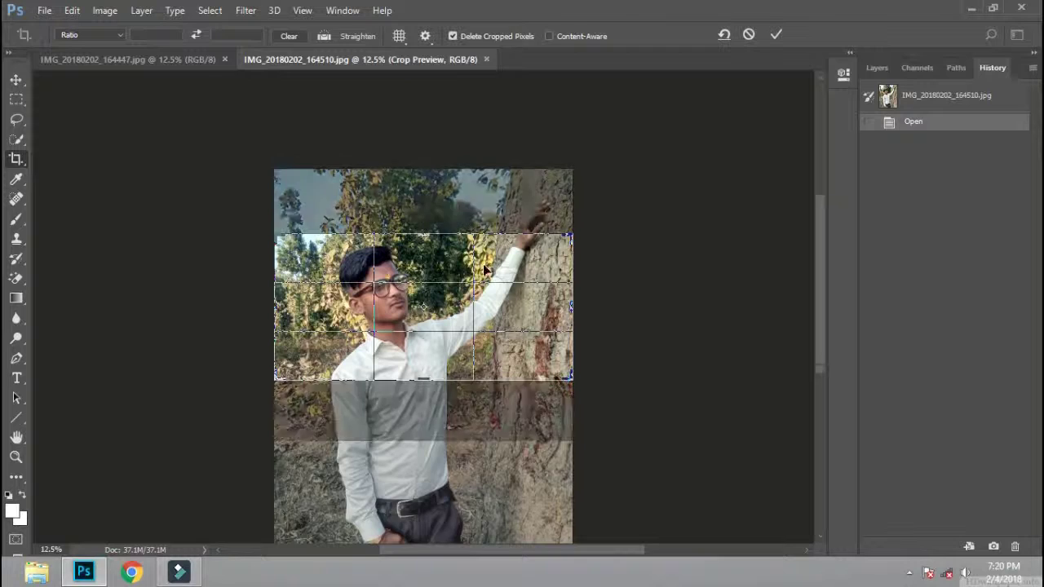
pyautogui.press('Return')
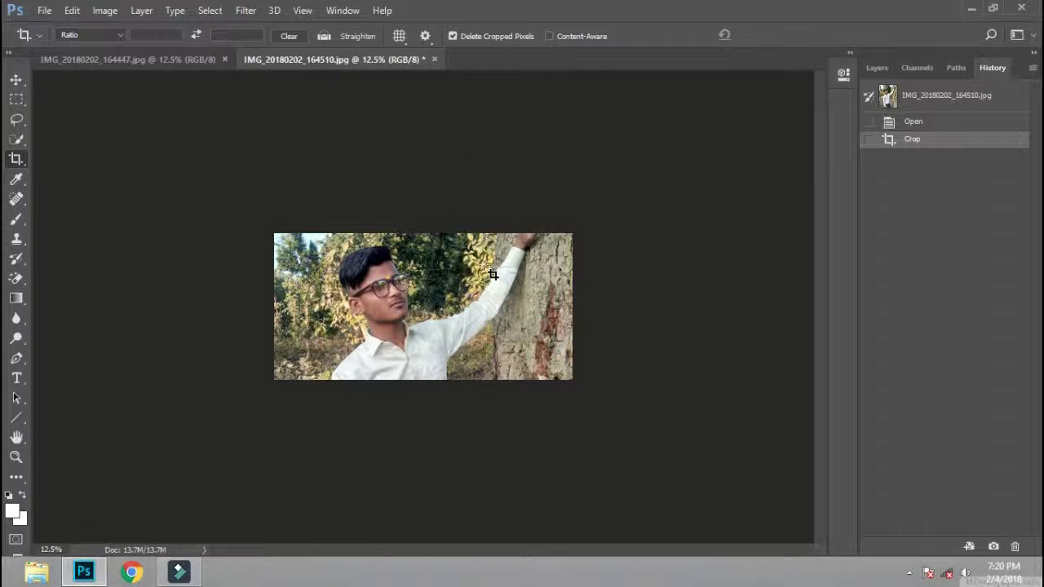
pyautogui.hotkey('ctrl', '+')
pyautogui.hotkey('ctrl', '+')
pyautogui.hotkey('ctrl', '+')
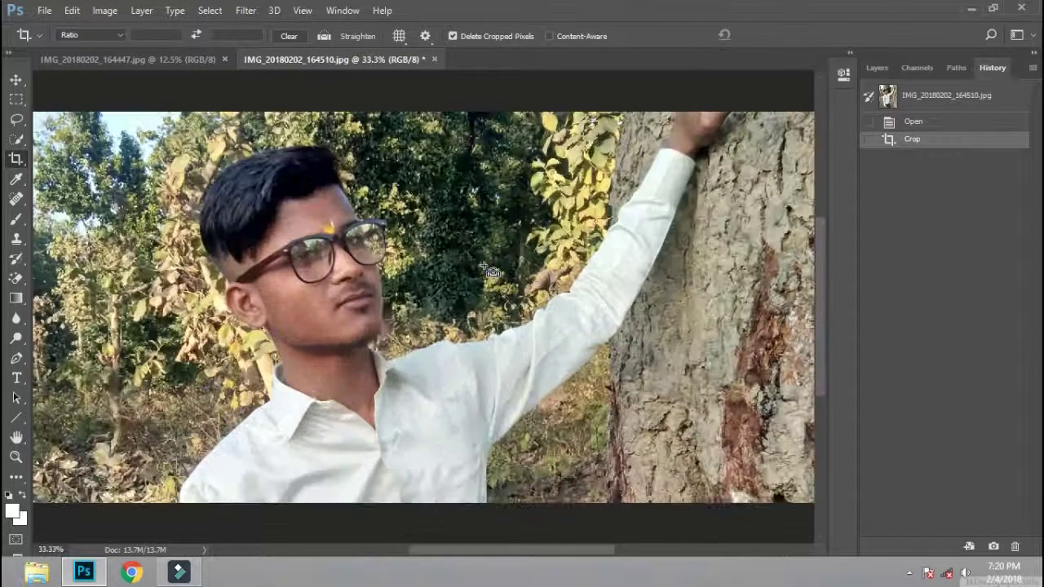
pyautogui.hotkey('ctrl', '+')
pyautogui.hotkey('ctrl', '-')
pyautogui.hotkey('ctrl', '-')
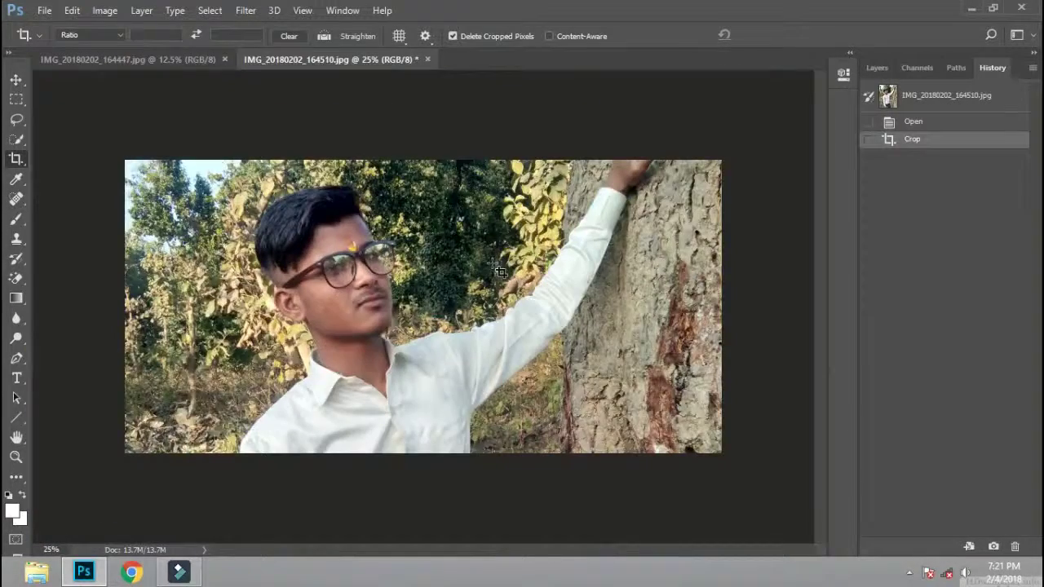
# Step: Save the cropped photo as JPEG, replacing the original IMG_20180202_164510.jpg
pyautogui.hotkey('ctrl', 'shift', 's')
pyautogui.click(406, 396)
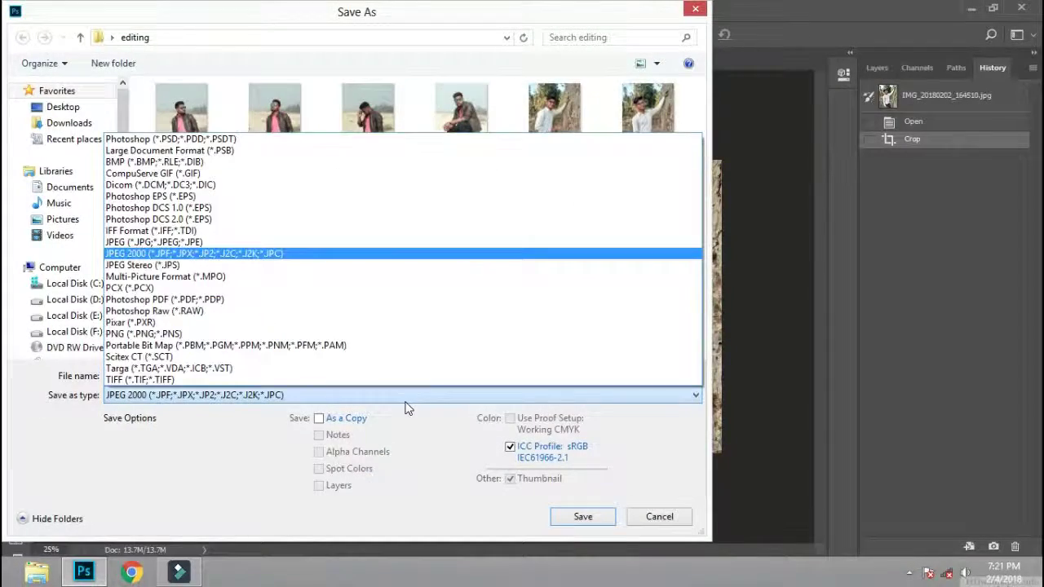
pyautogui.click(155, 241)
pyautogui.click(596, 517)
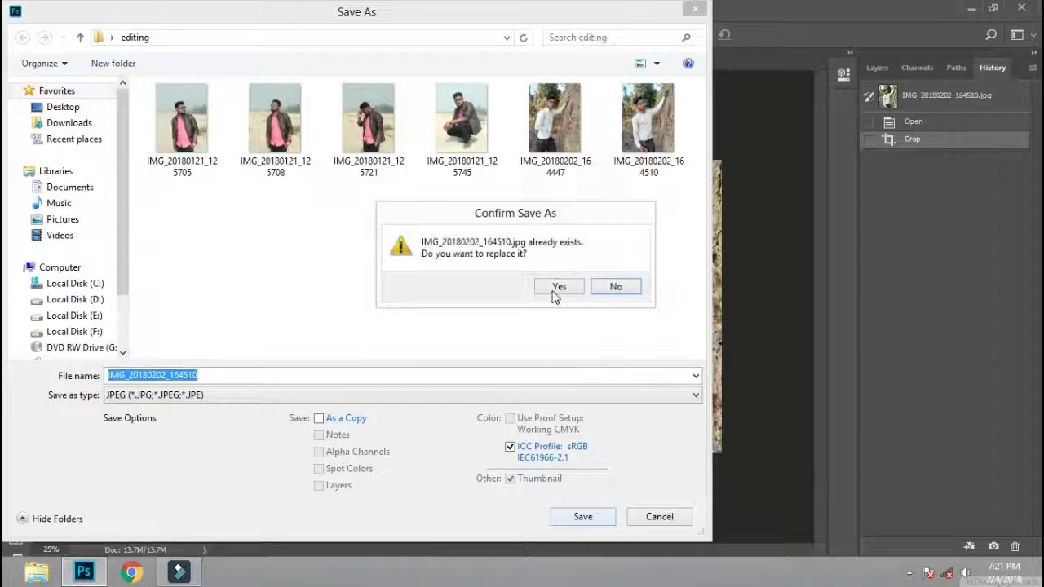
pyautogui.click(555, 288)
pyautogui.click(618, 145)
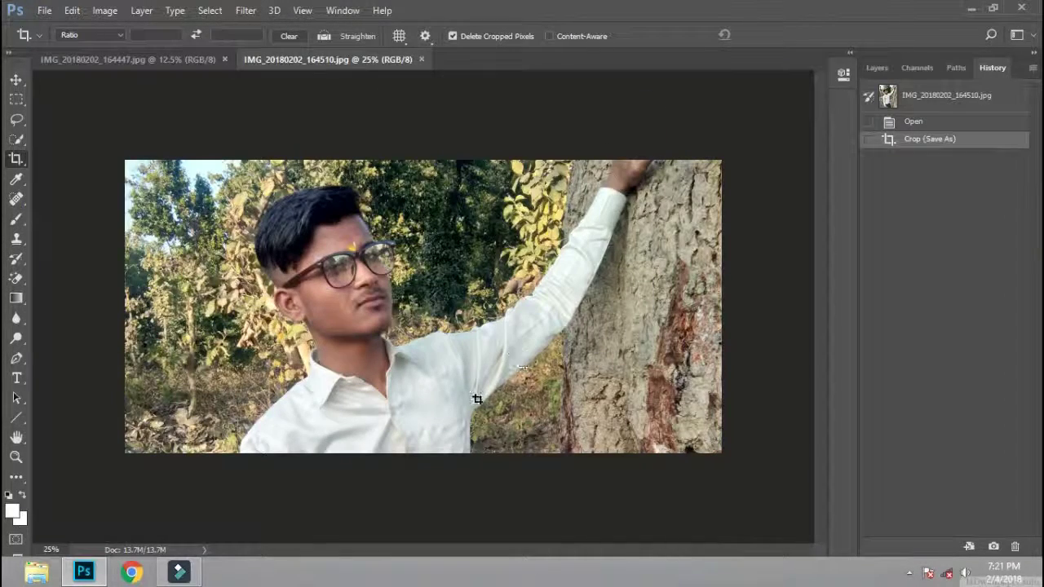
# Step: Close both documents and reopen the cropped IMG_20180202_164510.jpg
pyautogui.hotkey('ctrl', 'w')
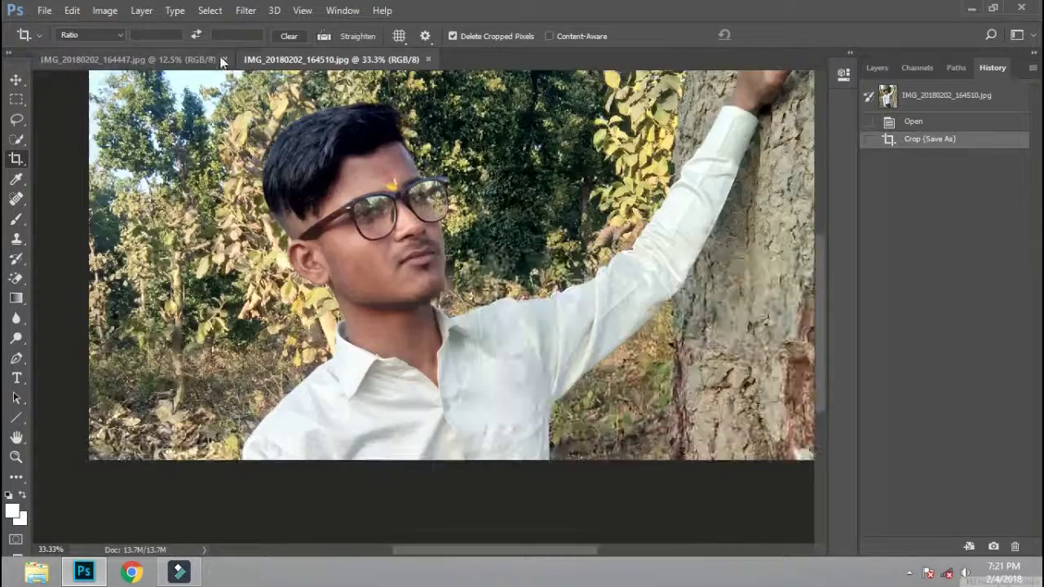
pyautogui.hotkey('ctrl', 'w')
pyautogui.hotkey('ctrl', 'o')
pyautogui.doubleClick(648, 153)
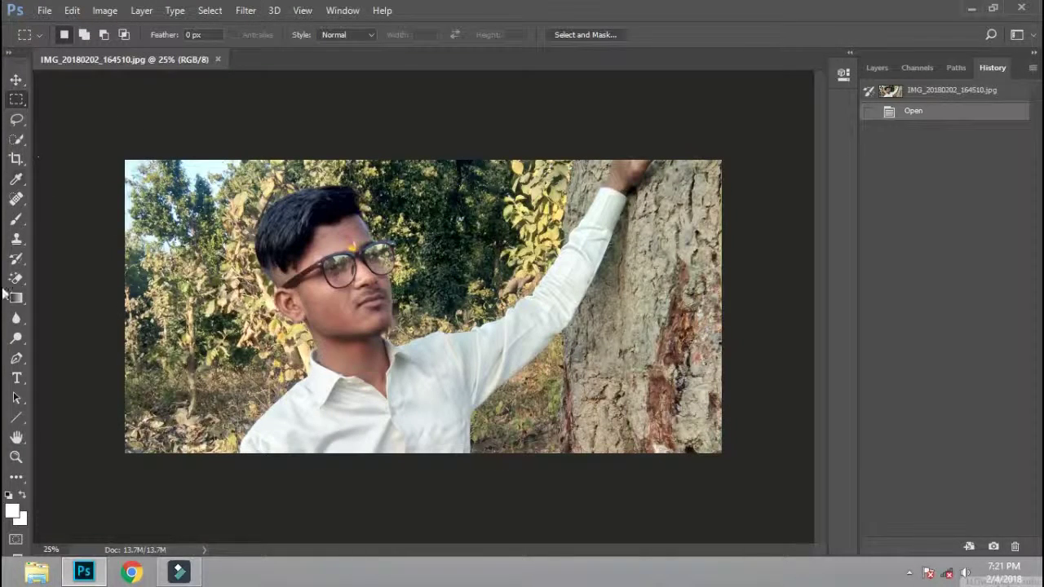
# Step: Start a Pen path tracing the man's shirt edge upward
pyautogui.scroll(4, 250, 459)
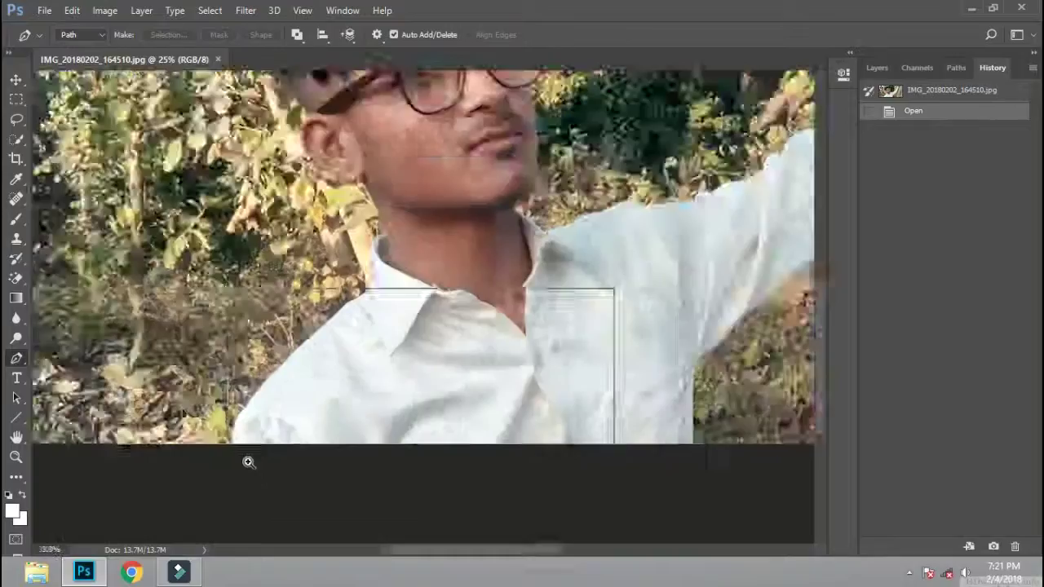
pyautogui.scroll(3, 182, 345)
pyautogui.click(336, 468)
pyautogui.click(329, 429)
pyautogui.click(336, 331)
pyautogui.hotkey('ctrl', 'z')
pyautogui.click(335, 332)
pyautogui.click(447, 158)
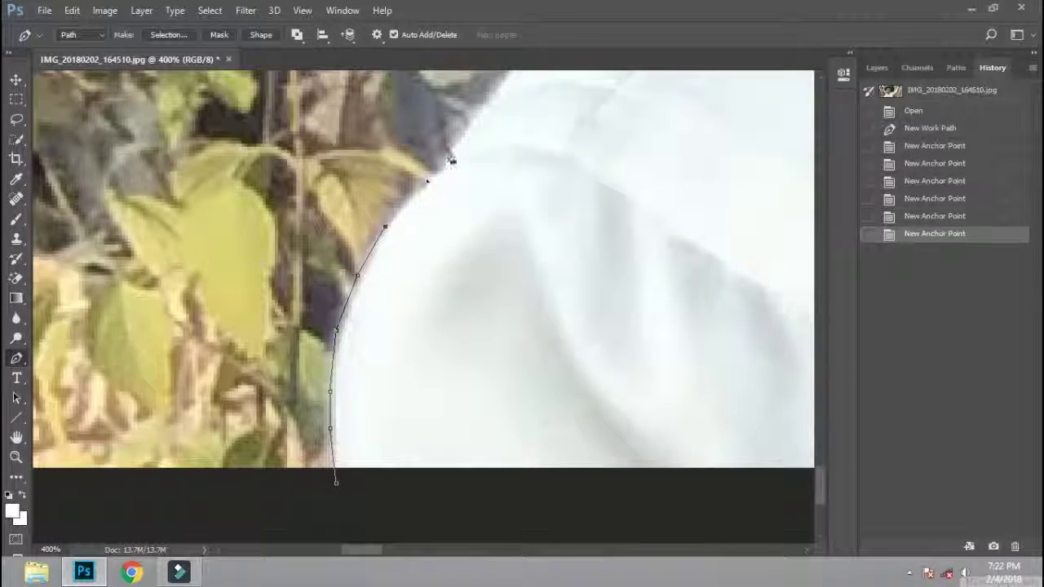
pyautogui.click(563, 242)
pyautogui.click(494, 427)
pyautogui.click(563, 383)
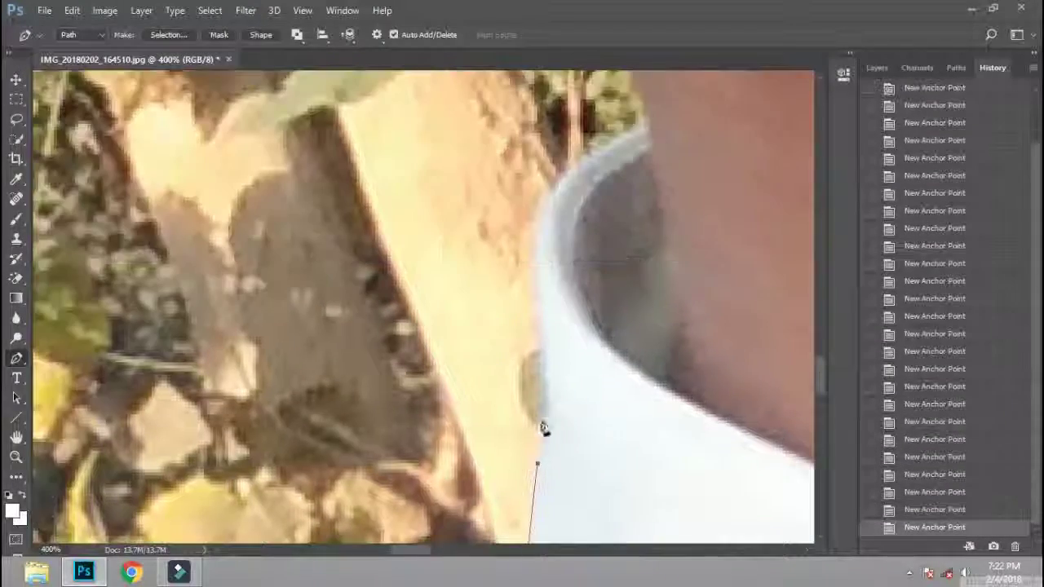
pyautogui.click(546, 412)
pyautogui.click(534, 280)
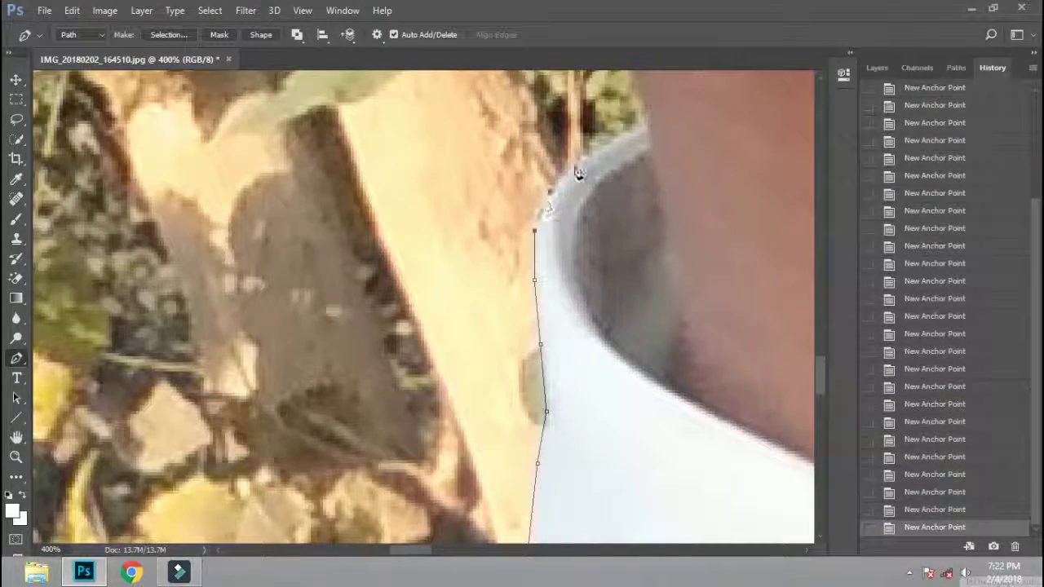
# Step: Continue the path along the jawline and outline to the raised hand, closing it
pyautogui.moveTo(650, 133); pyautogui.dragTo(753, 502)
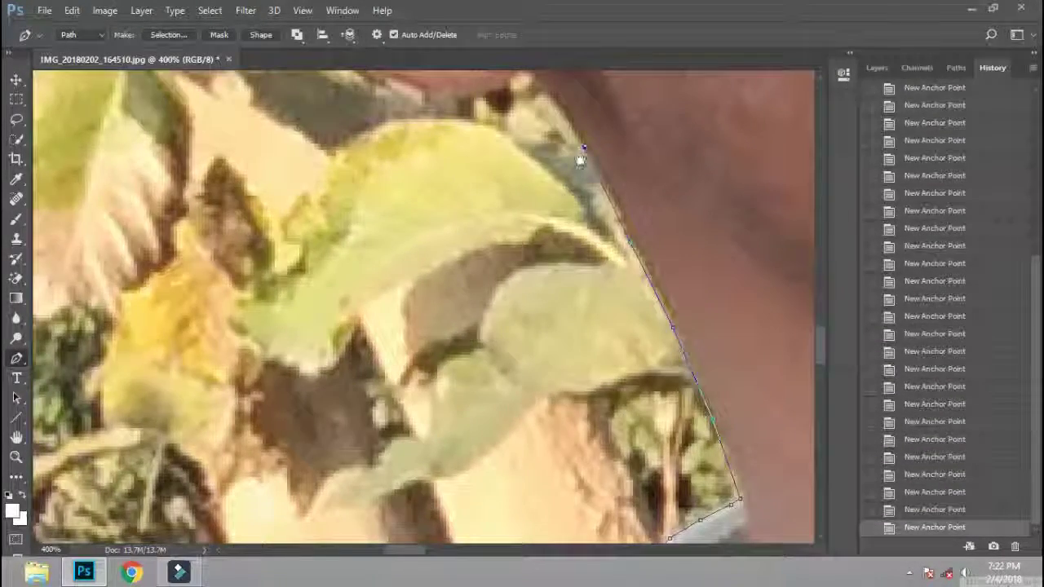
pyautogui.moveTo(578, 158); pyautogui.dragTo(653, 327)
pyautogui.click(683, 382)
pyautogui.click(610, 376)
pyautogui.click(575, 376)
pyautogui.click(493, 357)
pyautogui.click(473, 335)
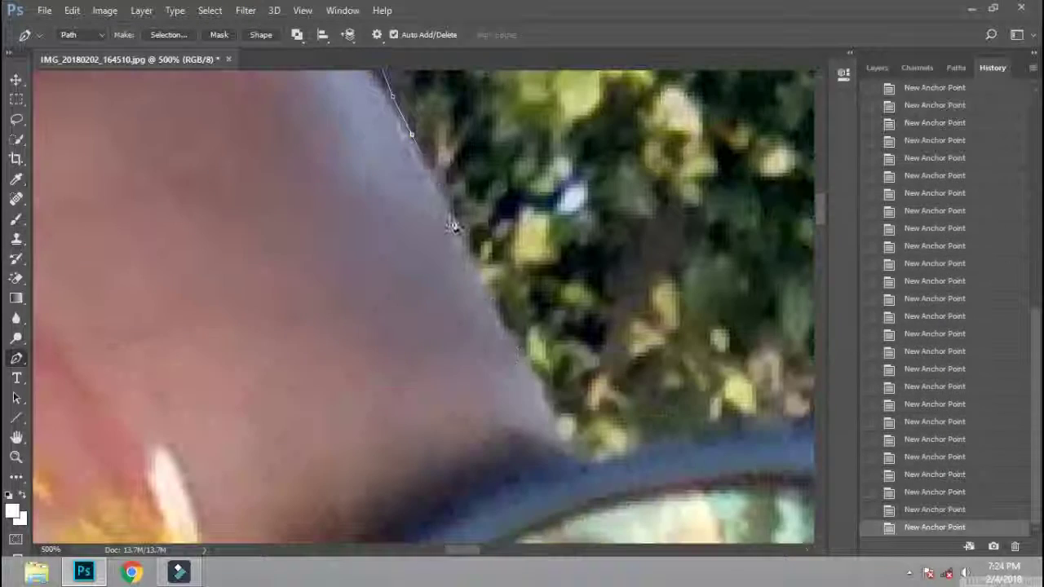
pyautogui.click(454, 219)
pyautogui.click(492, 296)
pyautogui.click(910, 576)
pyautogui.click(591, 425)
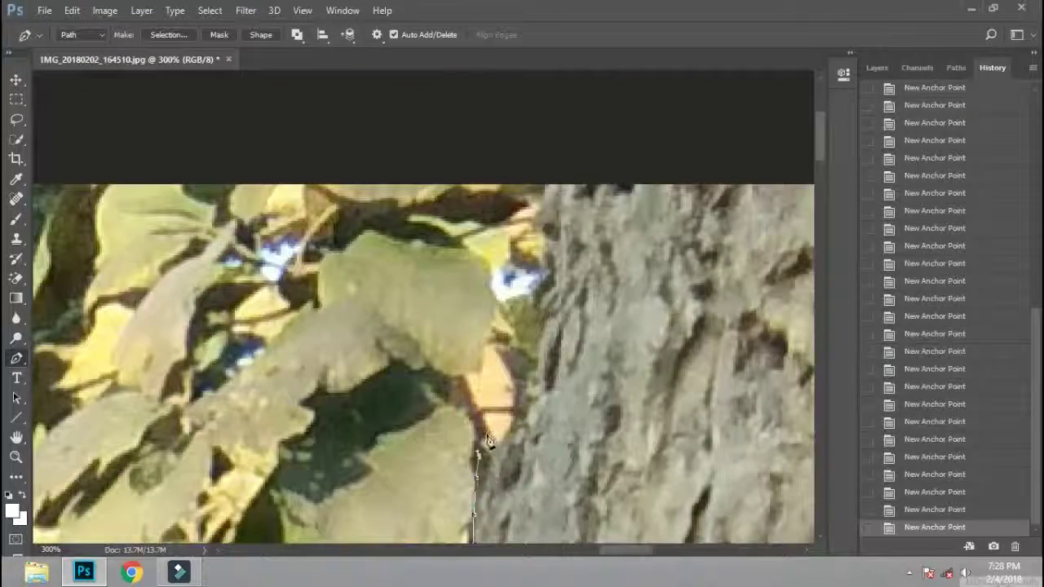
pyautogui.scroll(-3, 545, 324)
pyautogui.scroll(-2, 531, 331)
pyautogui.scroll(-3, 518, 326)
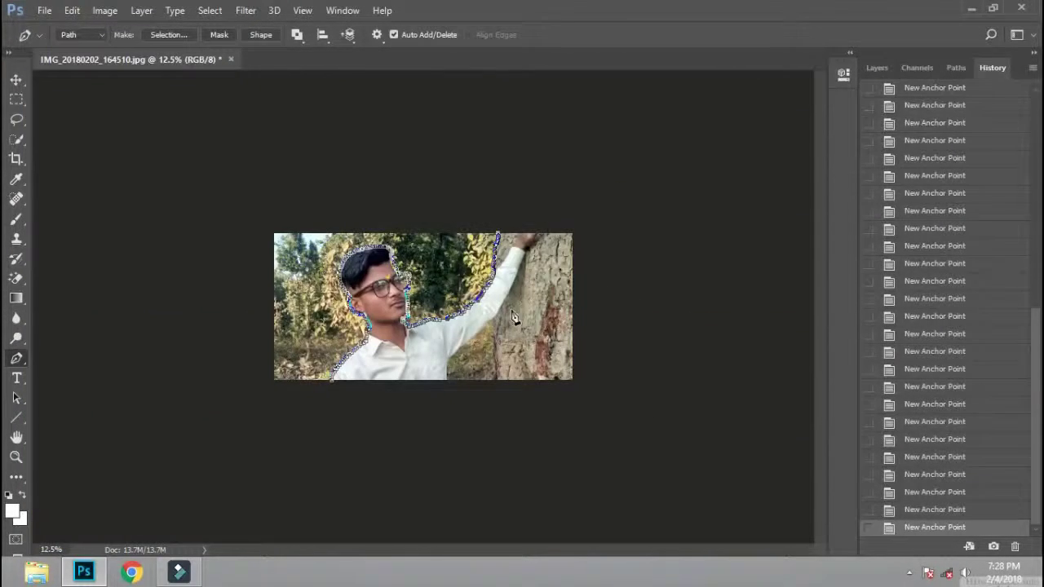
pyautogui.scroll(2, 338, 388)
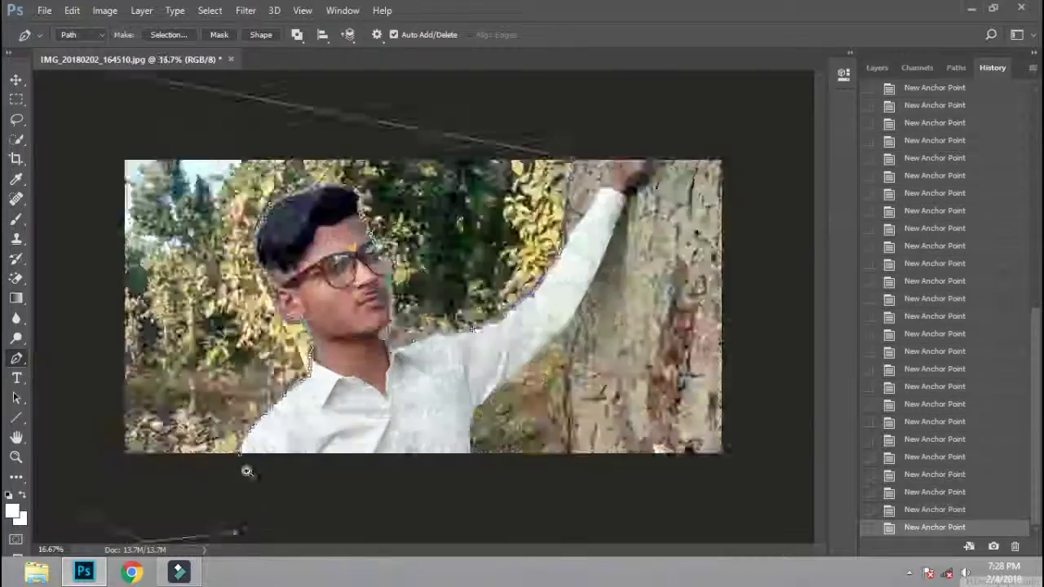
pyautogui.scroll(4, 207, 440)
pyautogui.scroll(-5, 341, 490)
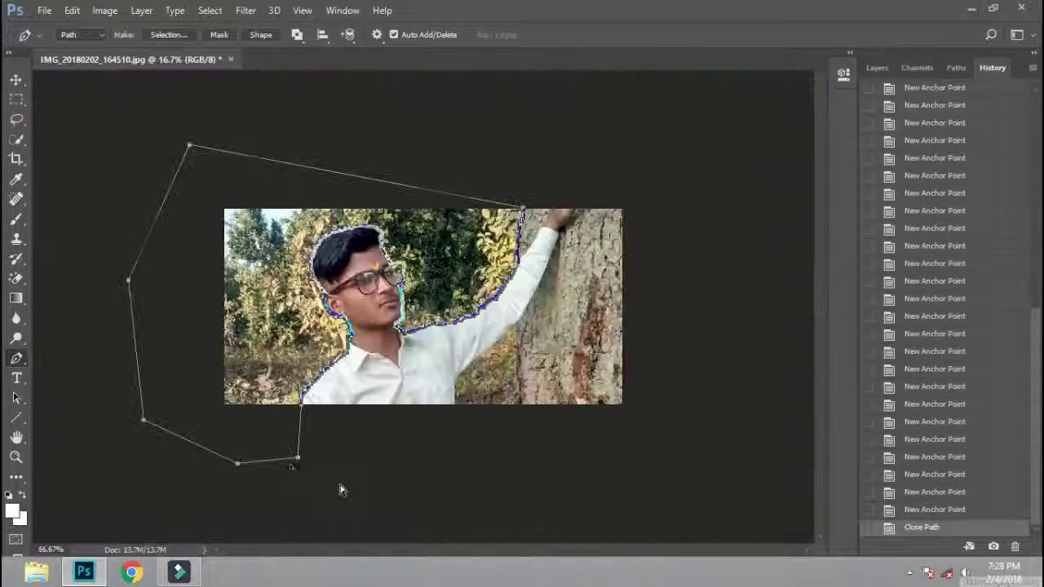
# Step: Turn the traced path into a selection with no feathering
pyautogui.press('a')
pyautogui.rightClick(271, 330)
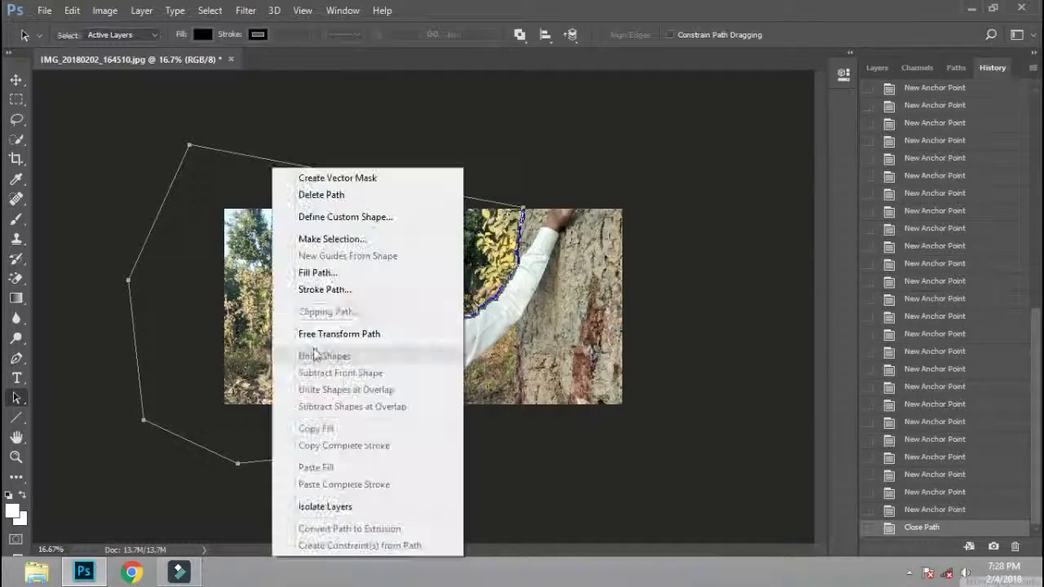
pyautogui.click(332, 240)
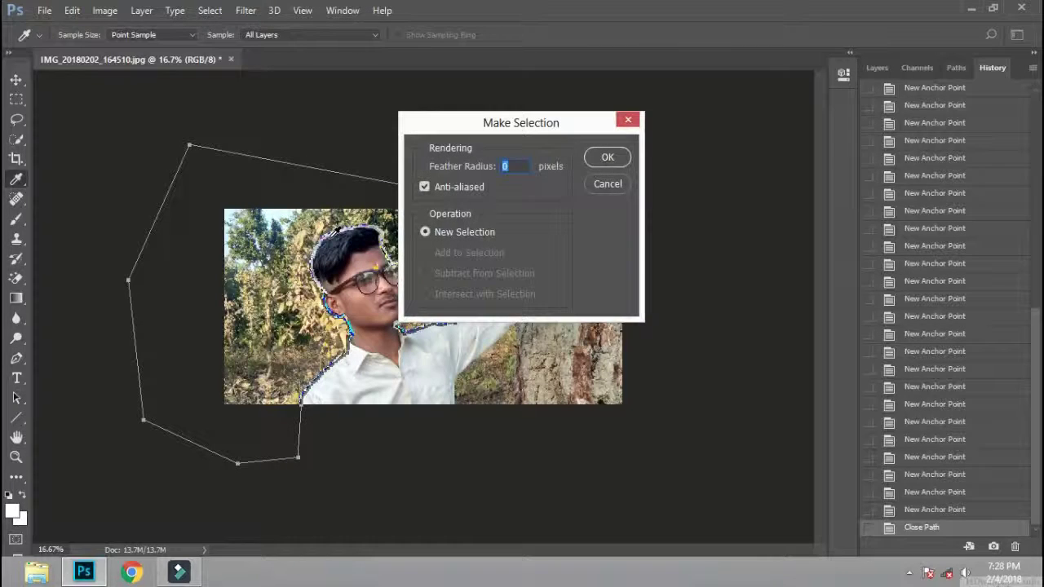
pyautogui.press('Return')
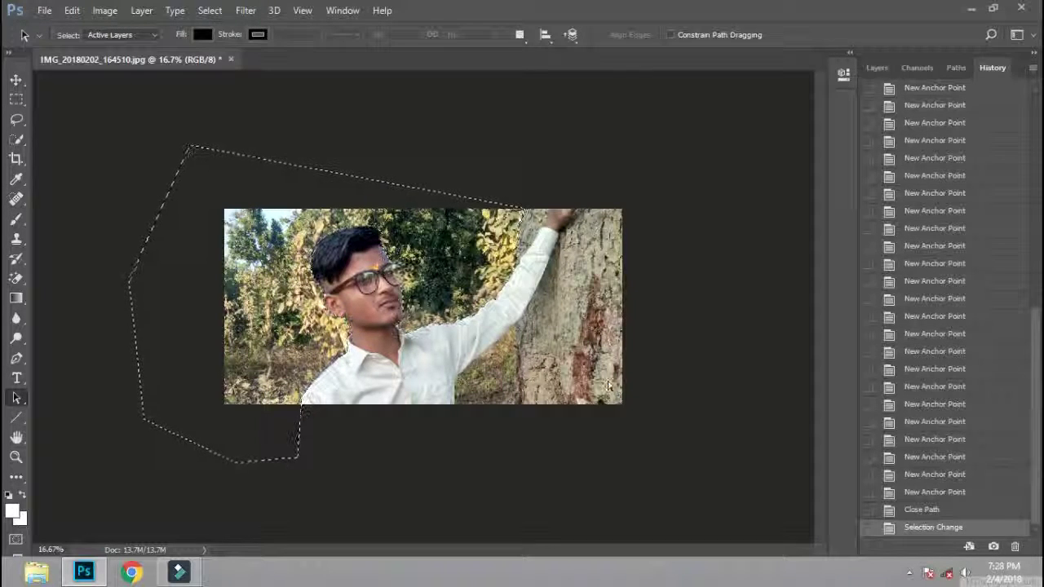
# Step: Raise the selected background's saturation to +51 with Hue/Saturation
pyautogui.hotkey('ctrl', 'u')
pyautogui.moveTo(503, 104); pyautogui.dragTo(868, 193)
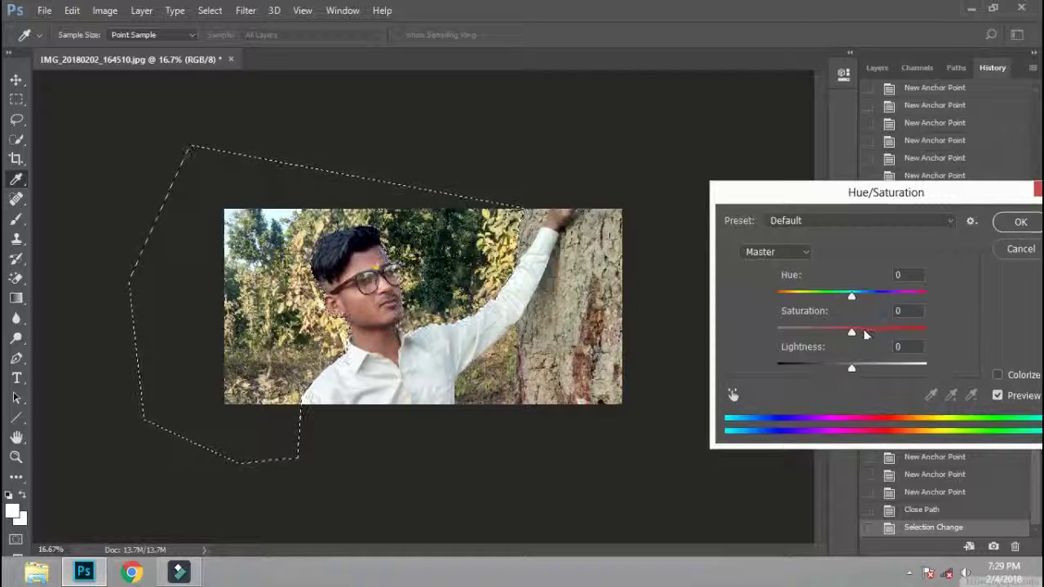
pyautogui.moveTo(851, 331); pyautogui.dragTo(889, 333)
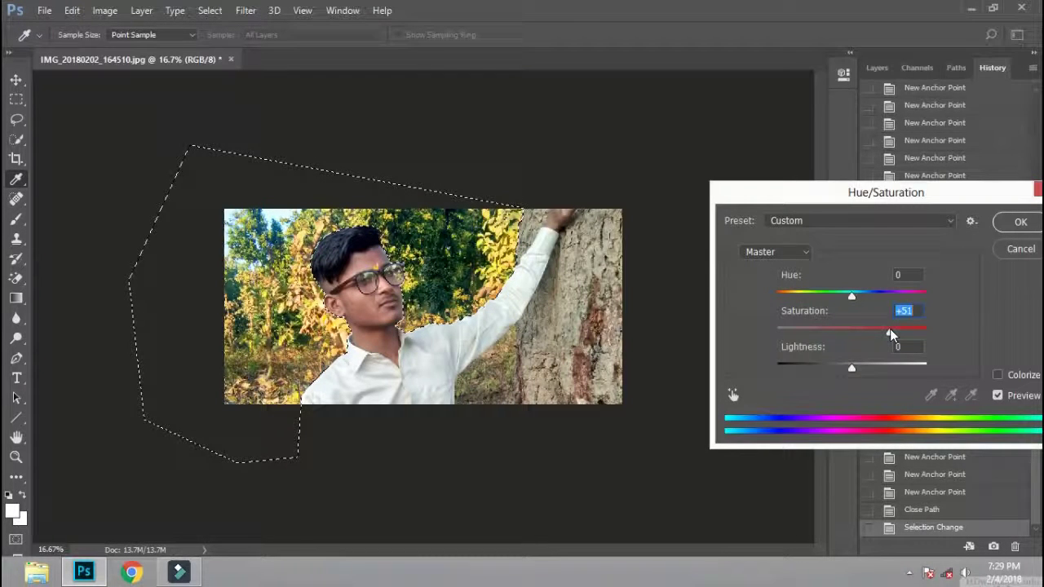
pyautogui.click(1021, 223)
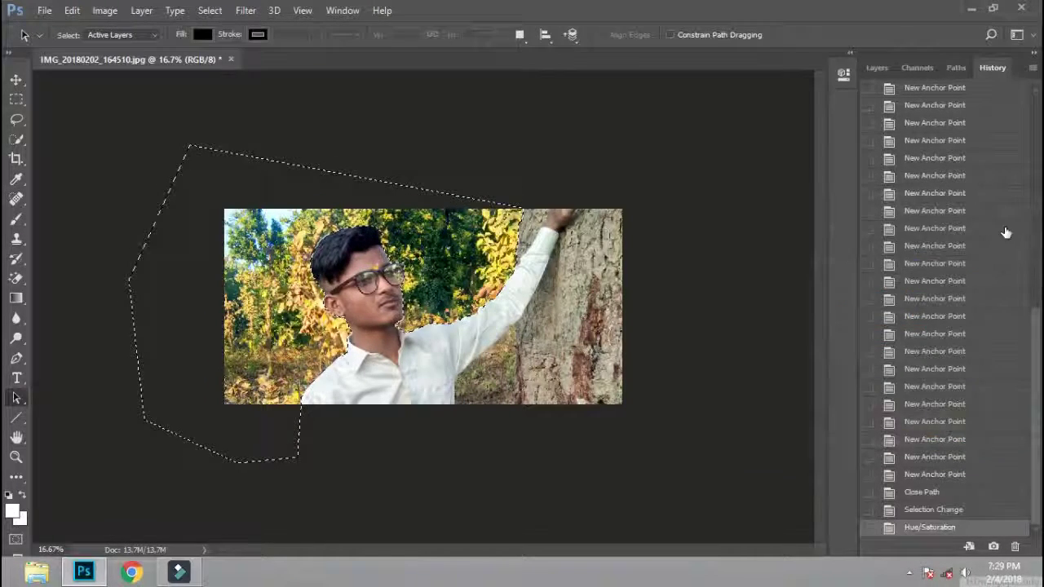
# Step: Apply a Lens Blur filter to the selected background
pyautogui.hotkey('ctrl', '+')
pyautogui.click(246, 10)
pyautogui.moveTo(253, 178)
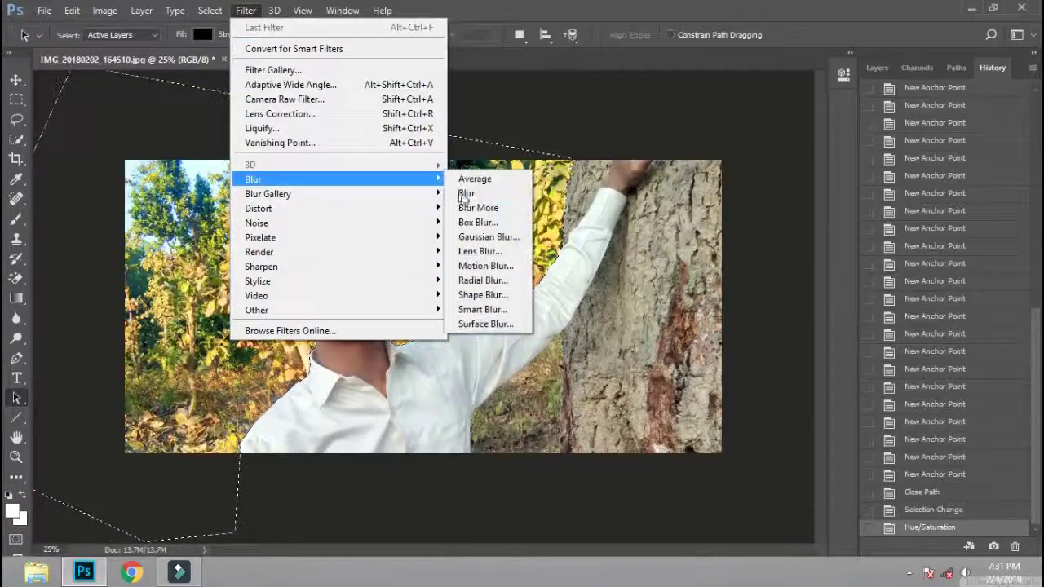
pyautogui.click(487, 253)
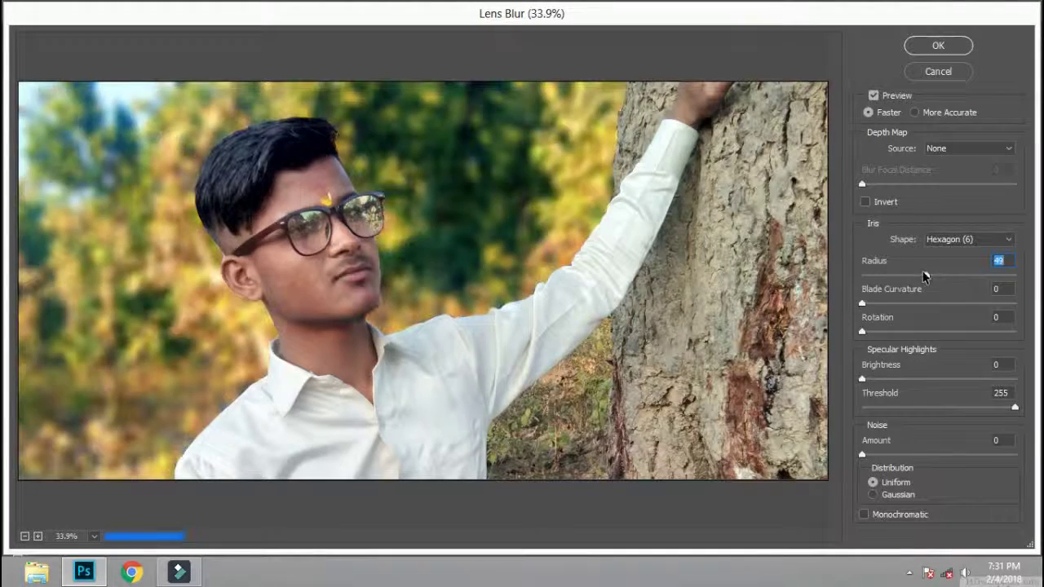
pyautogui.click(945, 46)
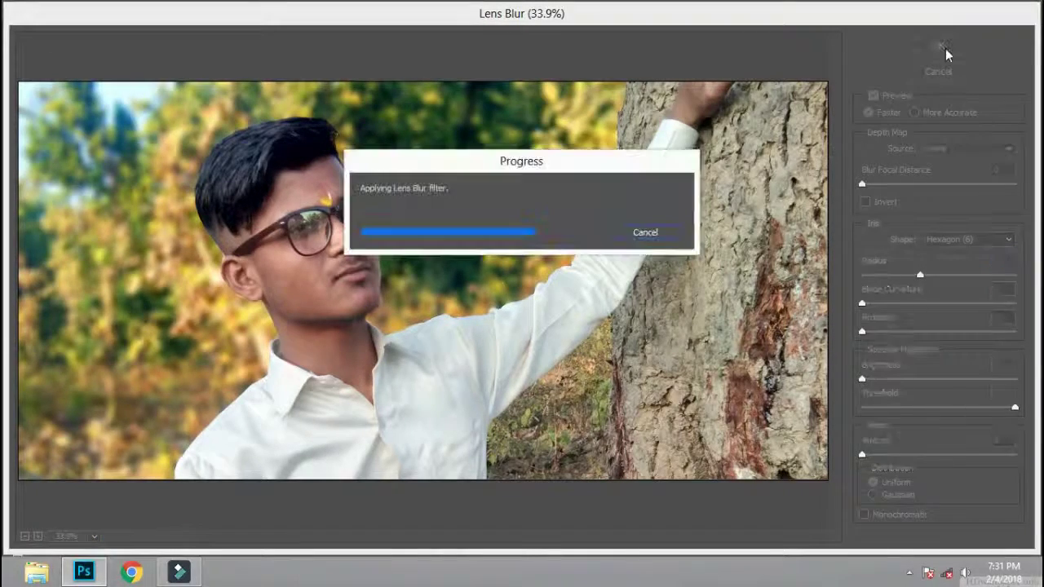
# Step: Drop the active selection
pyautogui.press('m')
pyautogui.click(506, 376)
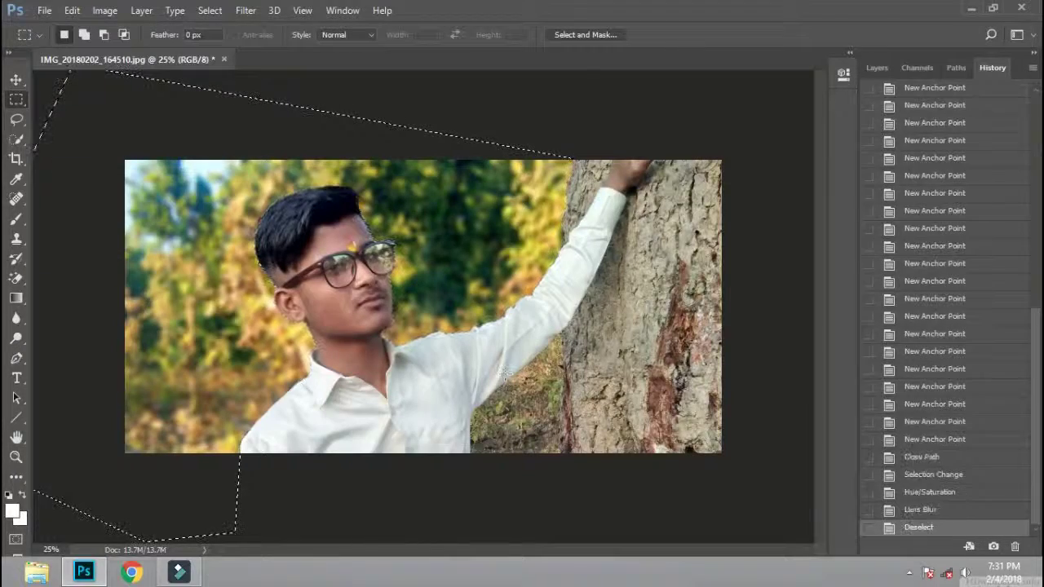
pyautogui.click(25, 356)
# Step: Trace a closed Pen path along the trunk and shirt edges around the ground patch
pyautogui.scroll(5, 504, 462)
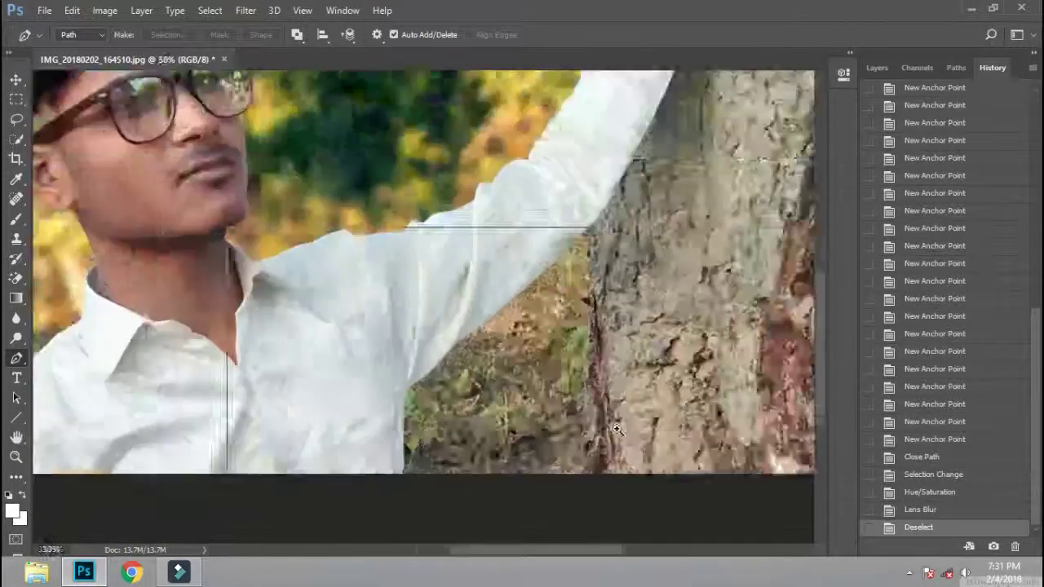
pyautogui.click(559, 457)
pyautogui.click(537, 335)
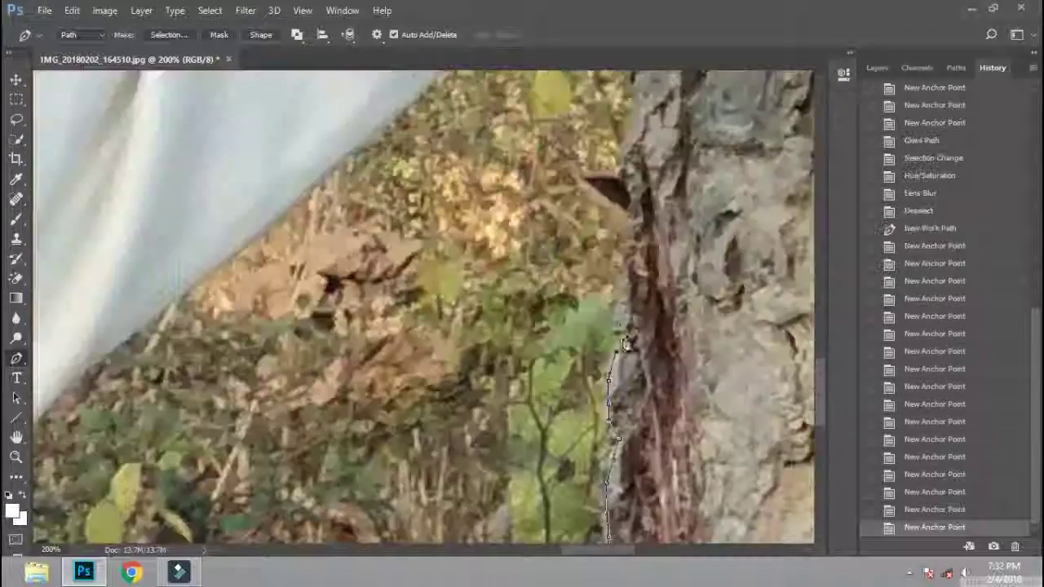
pyautogui.click(607, 310)
pyautogui.scroll(1, 566, 158)
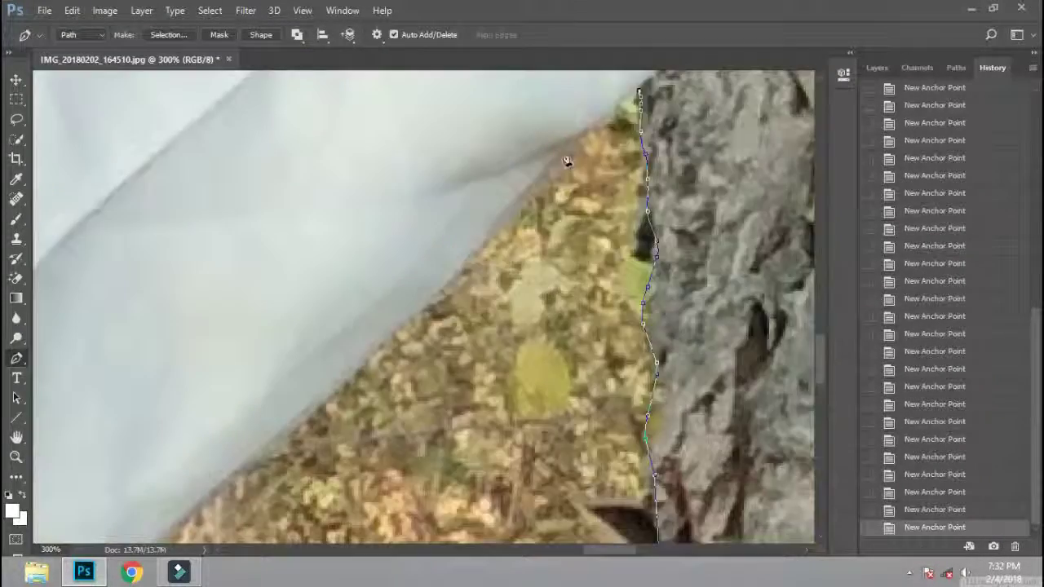
pyautogui.scroll(1, 489, 257)
pyautogui.moveTo(322, 397); pyautogui.dragTo(567, 224)
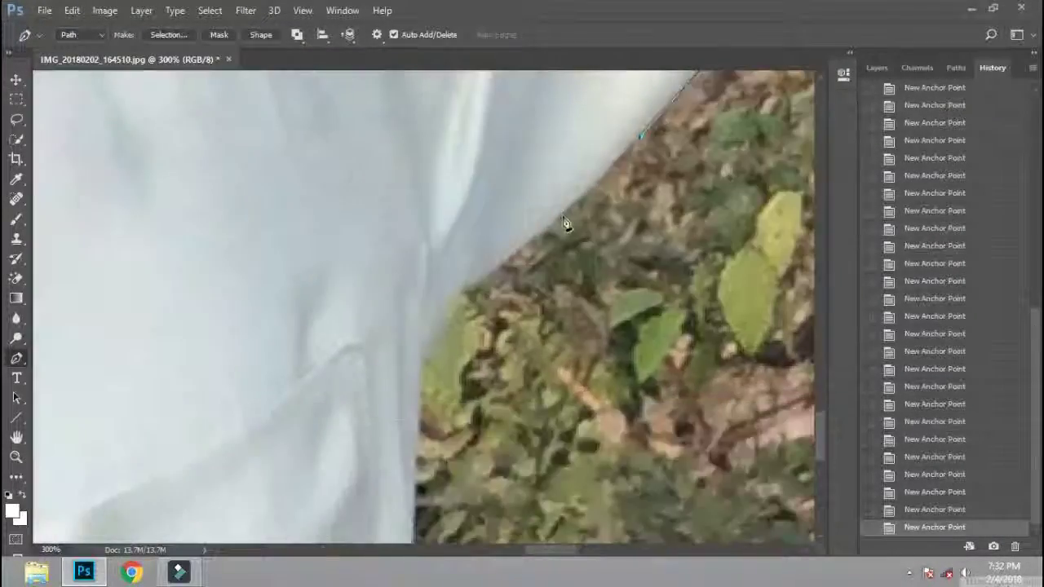
pyautogui.click(563, 216)
pyautogui.click(454, 303)
pyautogui.moveTo(425, 378); pyautogui.dragTo(471, 355)
pyautogui.moveTo(479, 422); pyautogui.dragTo(501, 302)
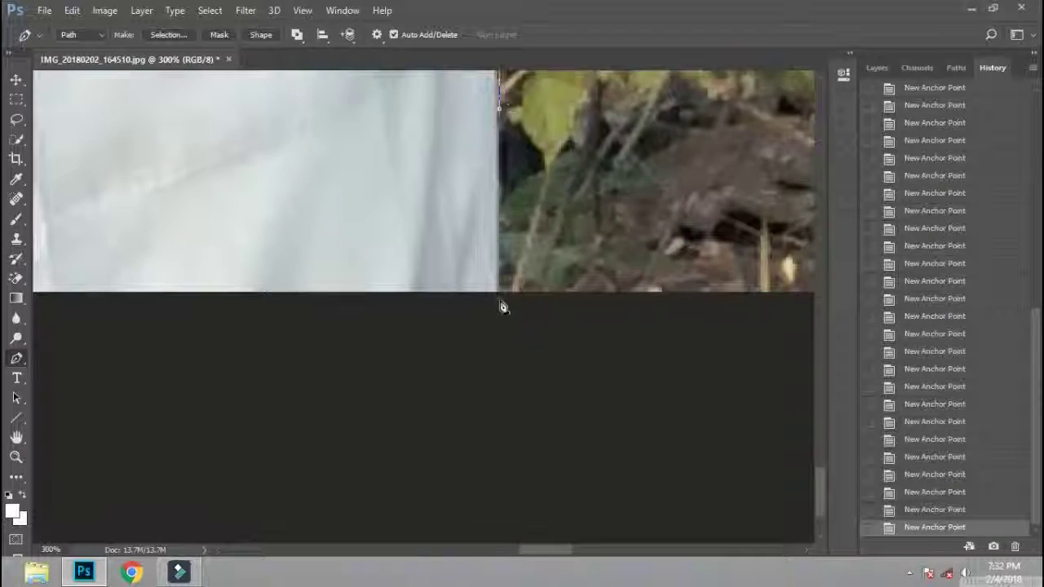
pyautogui.hotkey('ctrl', '-')
pyautogui.hotkey('ctrl', '-')
pyautogui.hotkey('ctrl', '-')
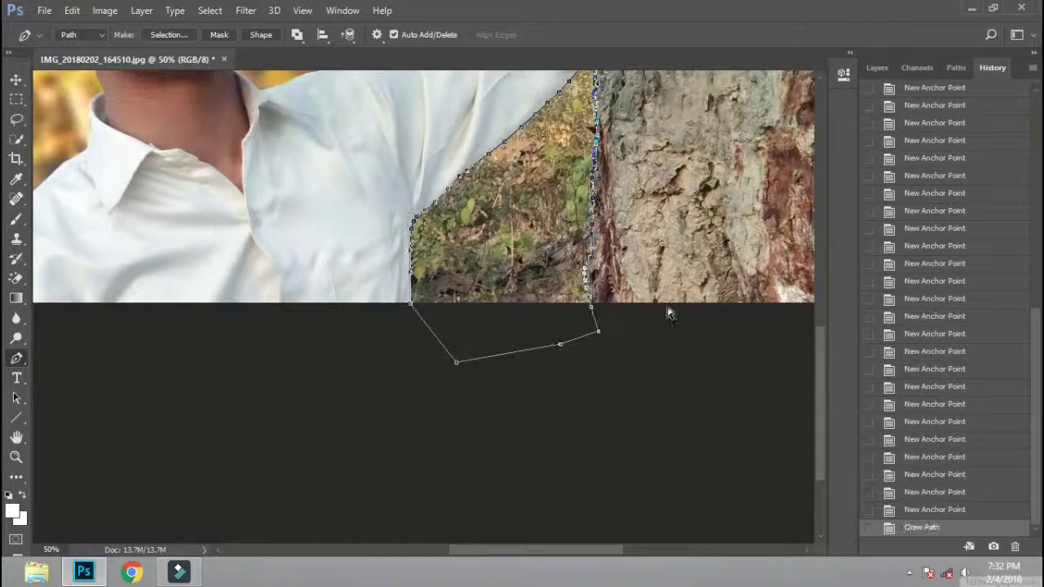
pyautogui.hotkey('ctrl', '-')
# Step: Convert the ground-patch path into a selection with no feathering
pyautogui.click(17, 398)
pyautogui.rightClick(506, 412)
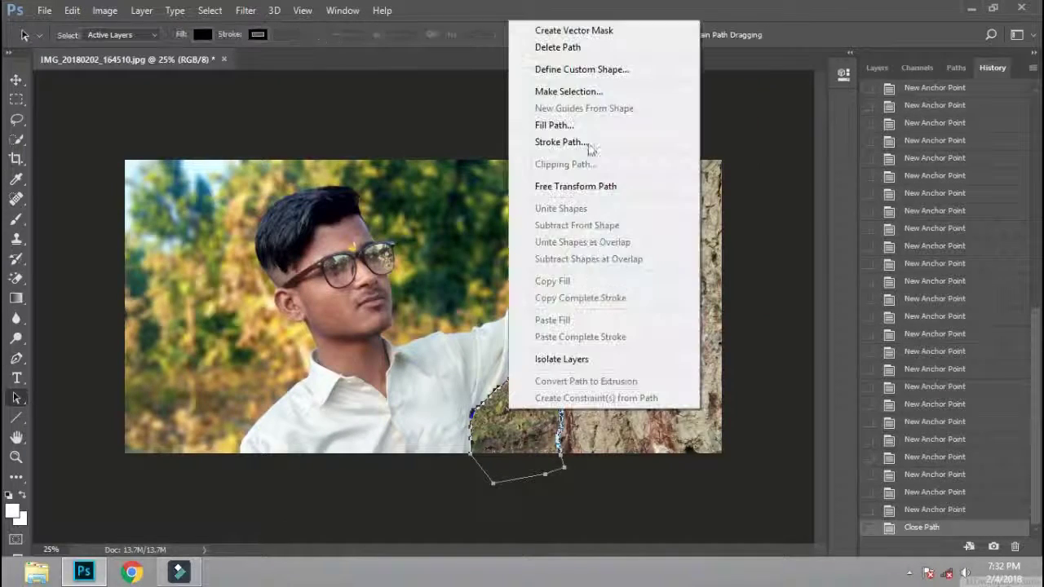
pyautogui.click(566, 89)
pyautogui.press('Return')
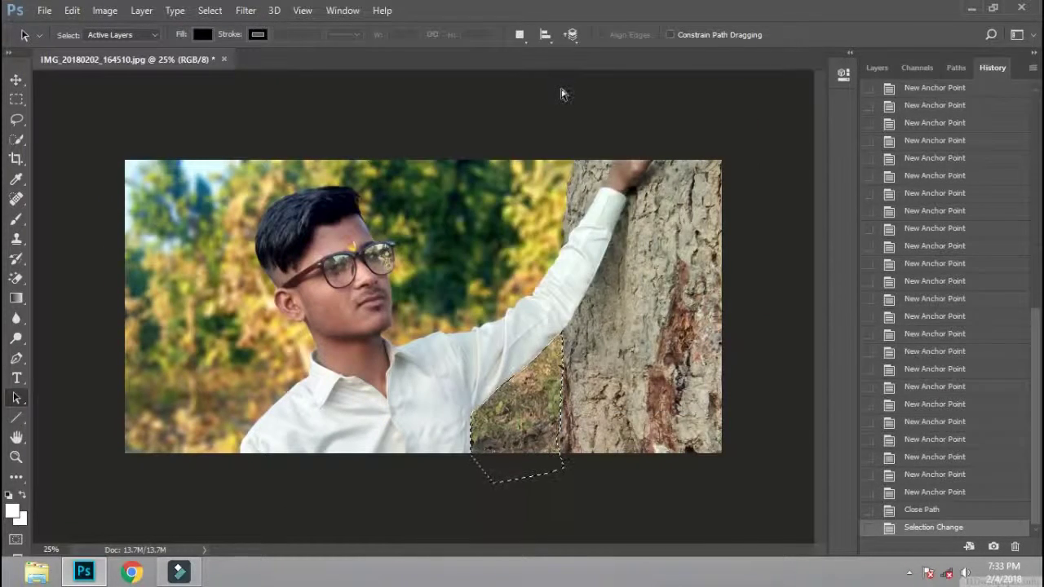
# Step: Boost the ground patch saturation by +43 with Hue/Saturation
pyautogui.hotkey('ctrl', 'u')
pyautogui.moveTo(522, 98); pyautogui.dragTo(831, 92)
pyautogui.moveTo(801, 228); pyautogui.dragTo(831, 234)
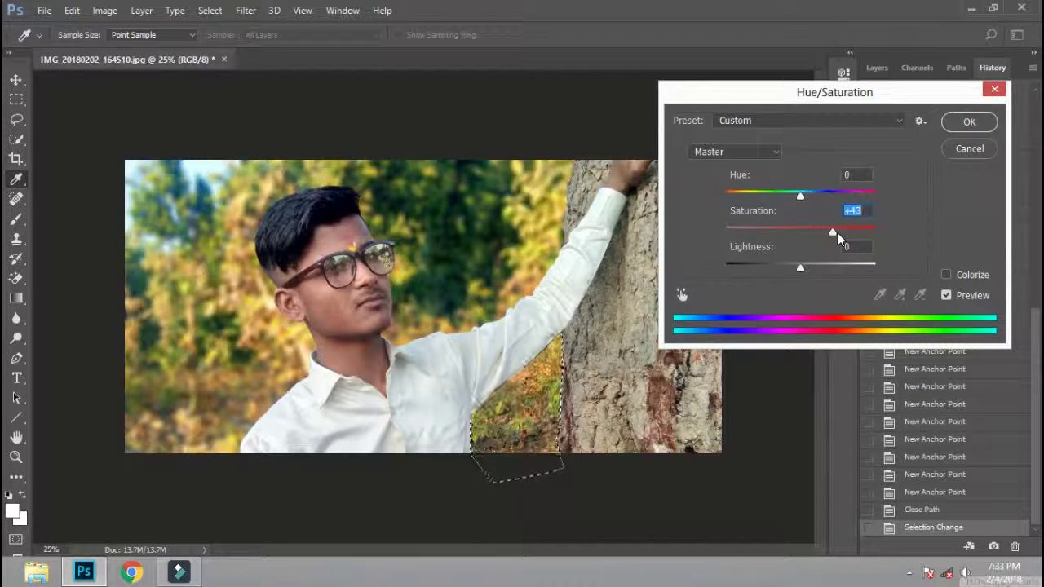
pyautogui.click(969, 121)
# Step: Apply Lens Blur with radius 33 to the ground patch
pyautogui.click(246, 10)
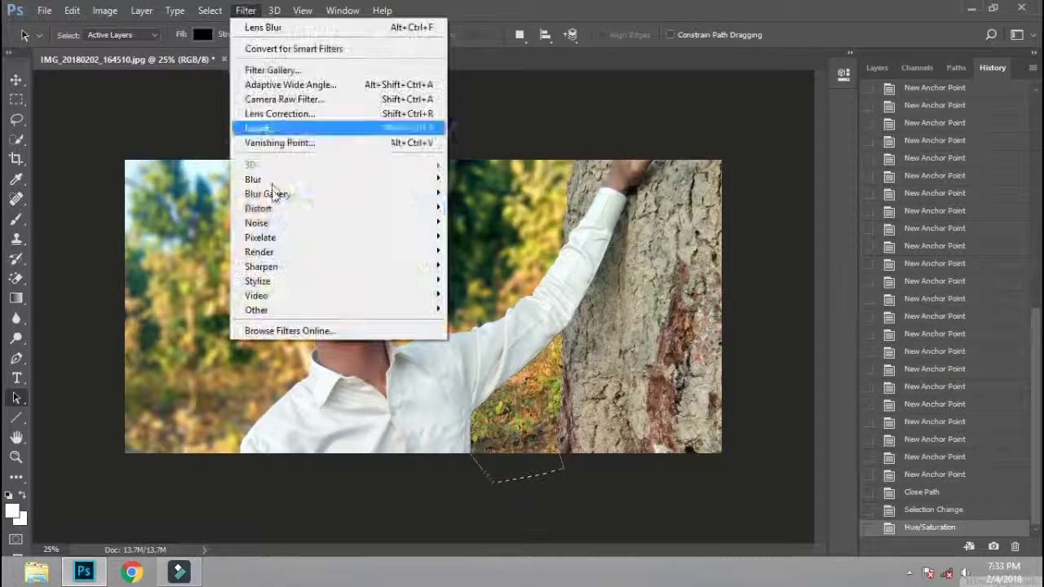
pyautogui.moveTo(253, 179)
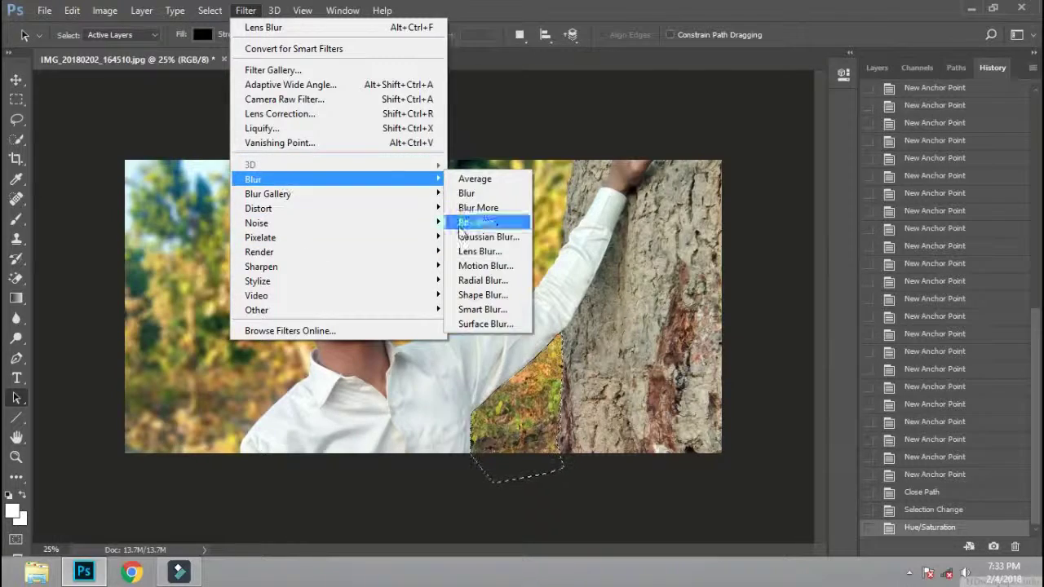
pyautogui.click(485, 252)
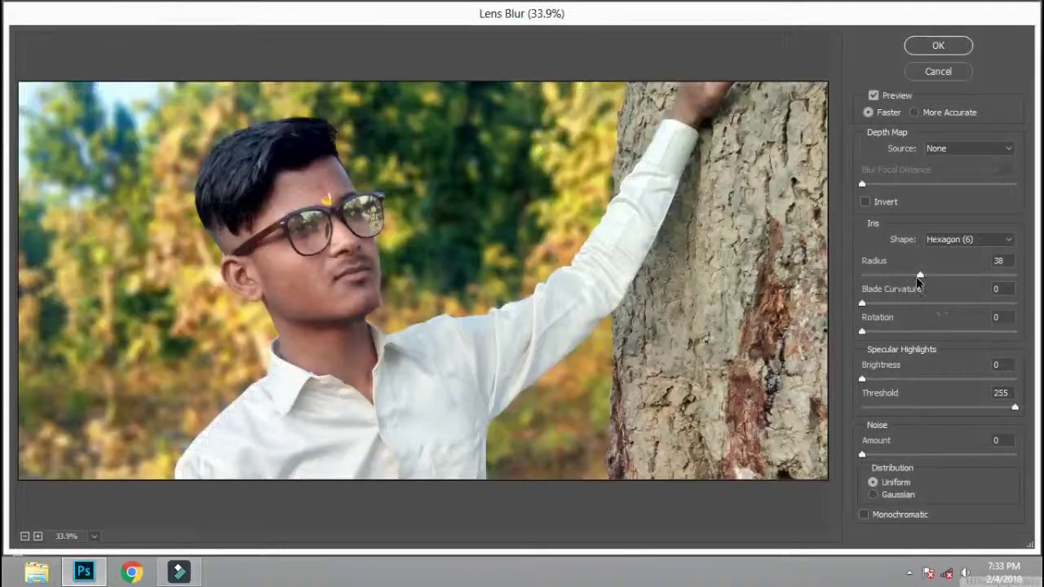
pyautogui.moveTo(919, 277); pyautogui.dragTo(906, 277)
pyautogui.click(934, 45)
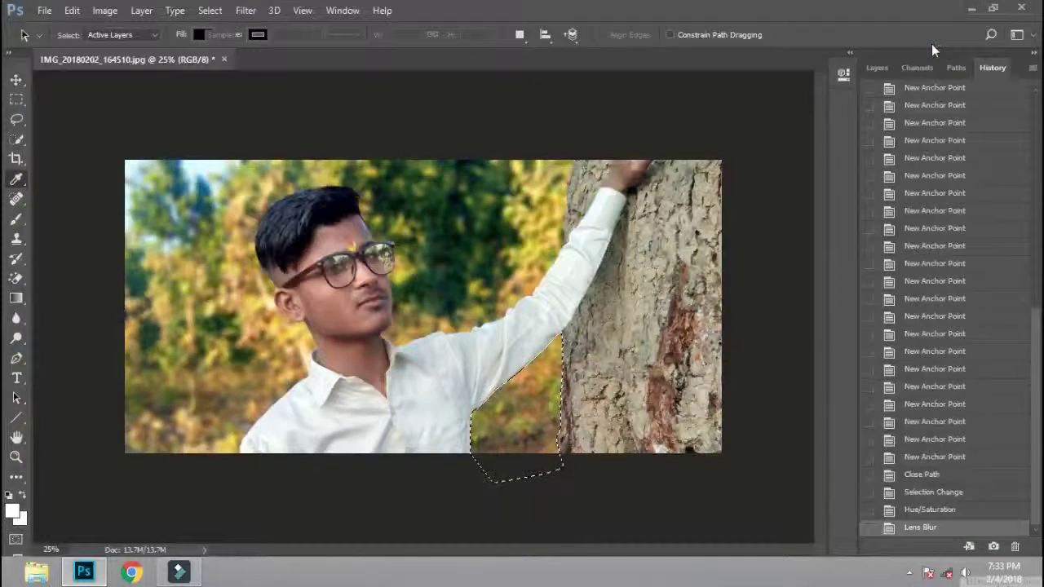
# Step: Add a second Hue/Saturation boost of +14 to the ground patch
pyautogui.hotkey('ctrl', 'u')
pyautogui.moveTo(809, 236); pyautogui.dragTo(805, 231)
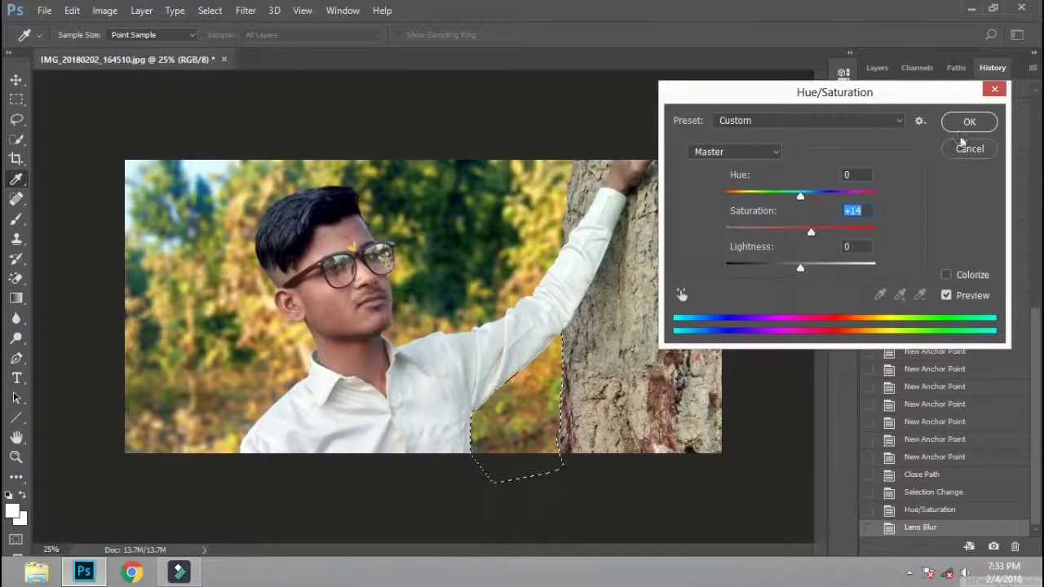
pyautogui.click(964, 127)
pyautogui.click(18, 141)
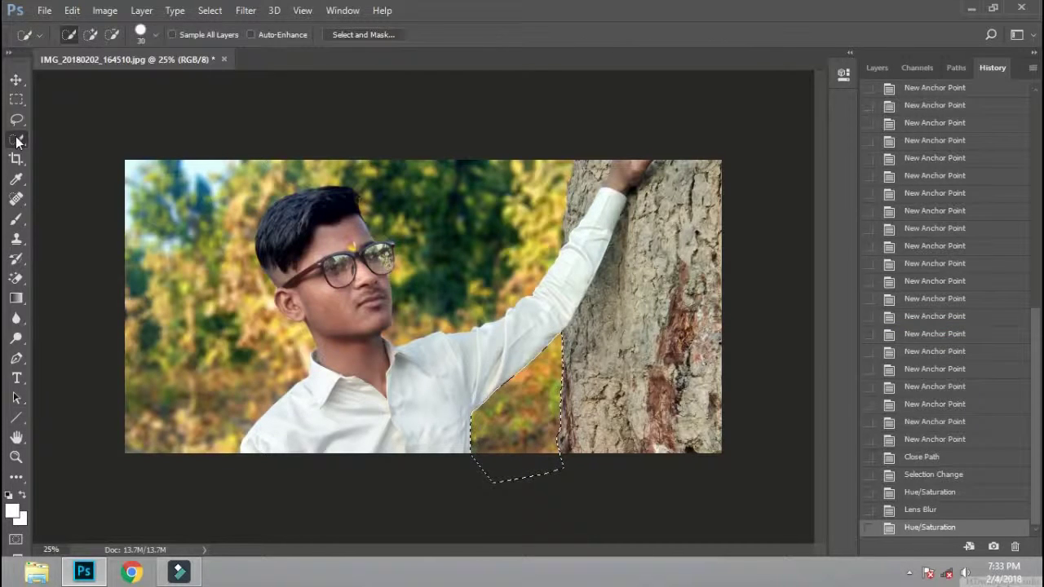
# Step: Deselect the ground patch and quick-select the tree trunk along its left edge
pyautogui.press('m')
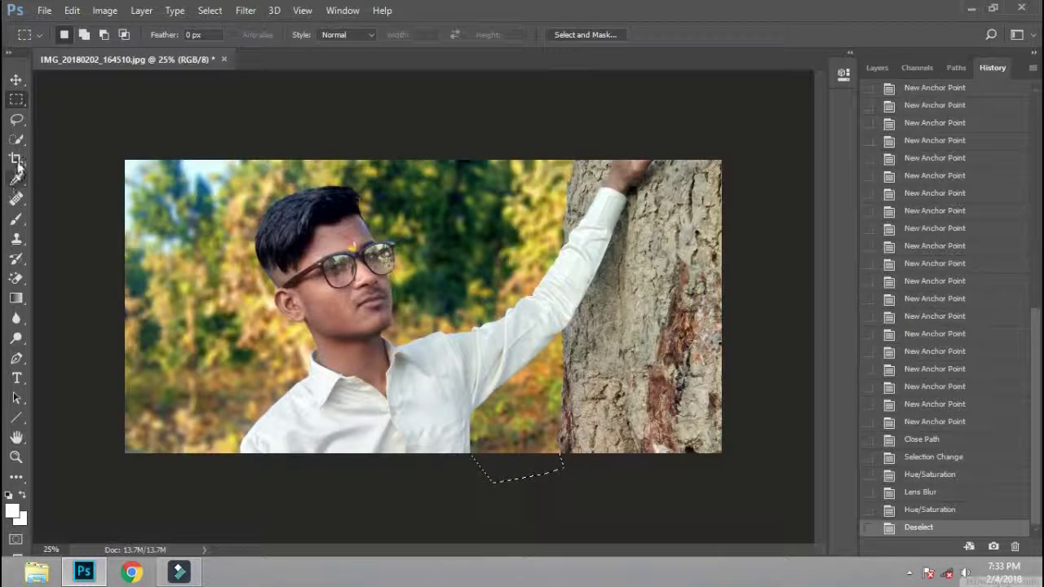
pyautogui.press('w')
pyautogui.scroll(1, 676, 424)
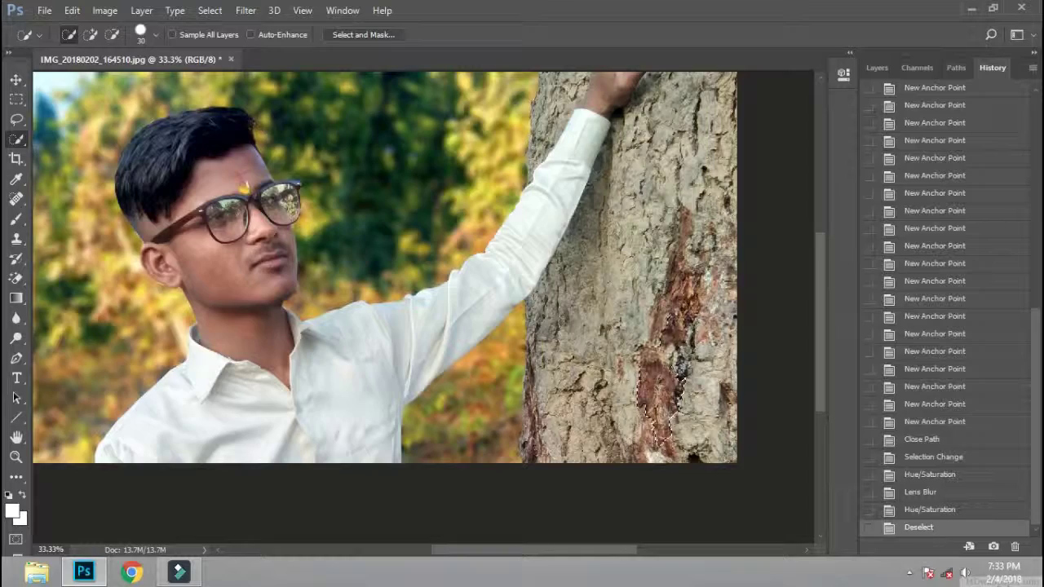
pyautogui.moveTo(640, 378); pyautogui.dragTo(661, 441)
pyautogui.moveTo(689, 228); pyautogui.dragTo(735, 282)
pyautogui.moveTo(612, 122); pyautogui.dragTo(555, 245)
pyautogui.scroll(1, 539, 367)
pyautogui.scroll(1, 522, 363)
pyautogui.moveTo(518, 359)
pyautogui.mouseDown()
pyautogui.moveTo(577, 365)
pyautogui.moveTo(514, 441)
pyautogui.mouseUp()
pyautogui.moveTo(530, 277); pyautogui.dragTo(522, 89)
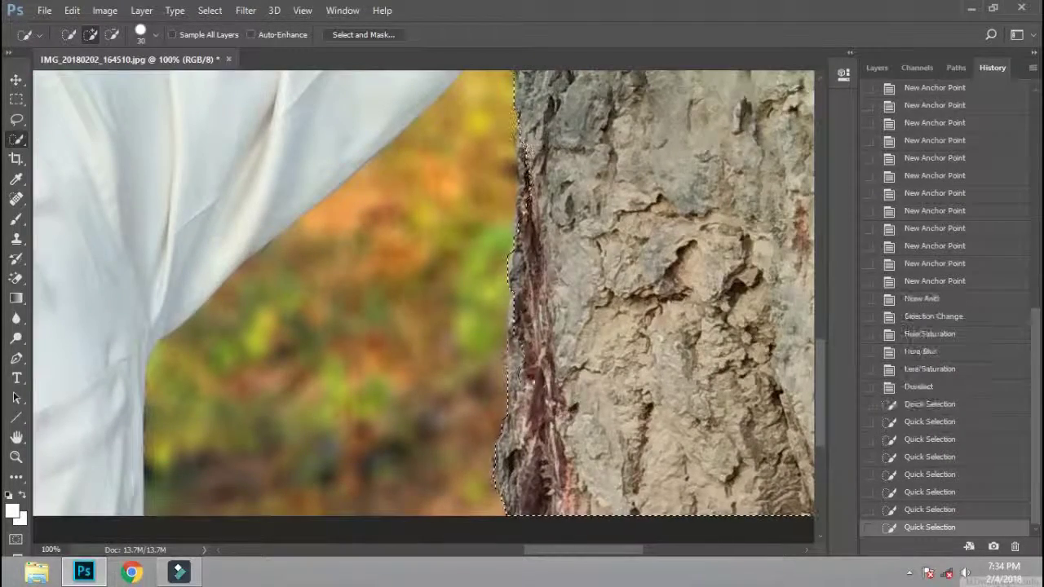
pyautogui.moveTo(514, 245); pyautogui.dragTo(518, 73)
pyautogui.moveTo(489, 506)
pyautogui.mouseDown()
pyautogui.moveTo(555, 311)
pyautogui.moveTo(523, 122)
pyautogui.mouseUp()
# Step: Extend the trunk selection to the top and right edges, excluding the hand
pyautogui.moveTo(522, 245); pyautogui.dragTo(571, 98)
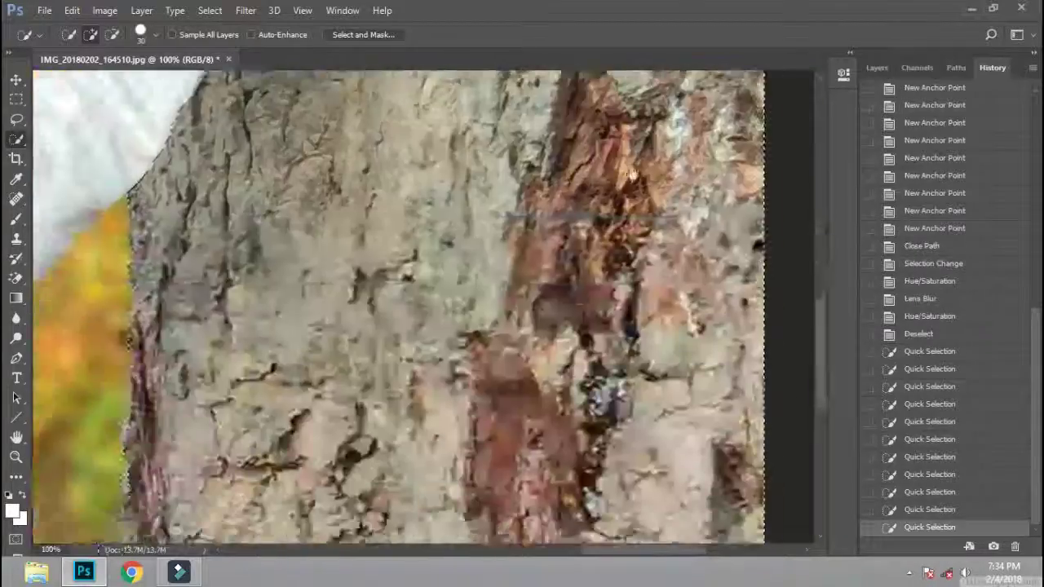
pyautogui.moveTo(571, 326); pyautogui.dragTo(489, 163)
pyautogui.moveTo(408, 245)
pyautogui.mouseDown()
pyautogui.moveTo(189, 225)
pyautogui.moveTo(155, 277)
pyautogui.mouseUp()
pyautogui.moveTo(204, 196); pyautogui.dragTo(278, 188)
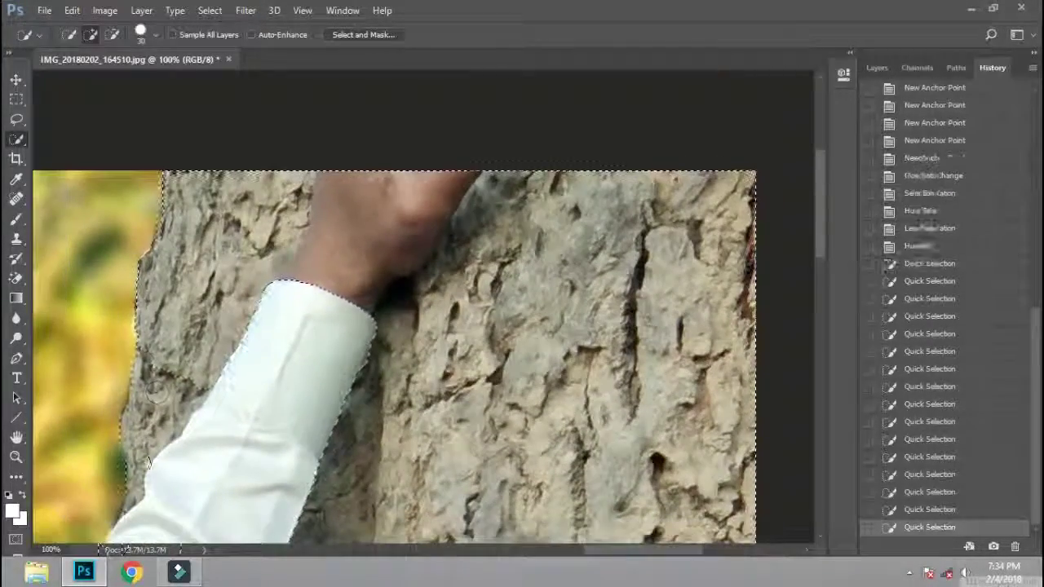
pyautogui.moveTo(318, 245); pyautogui.dragTo(342, 359)
pyautogui.moveTo(139, 384)
pyautogui.mouseDown()
pyautogui.moveTo(342, 353)
pyautogui.moveTo(457, 314)
pyautogui.mouseUp()
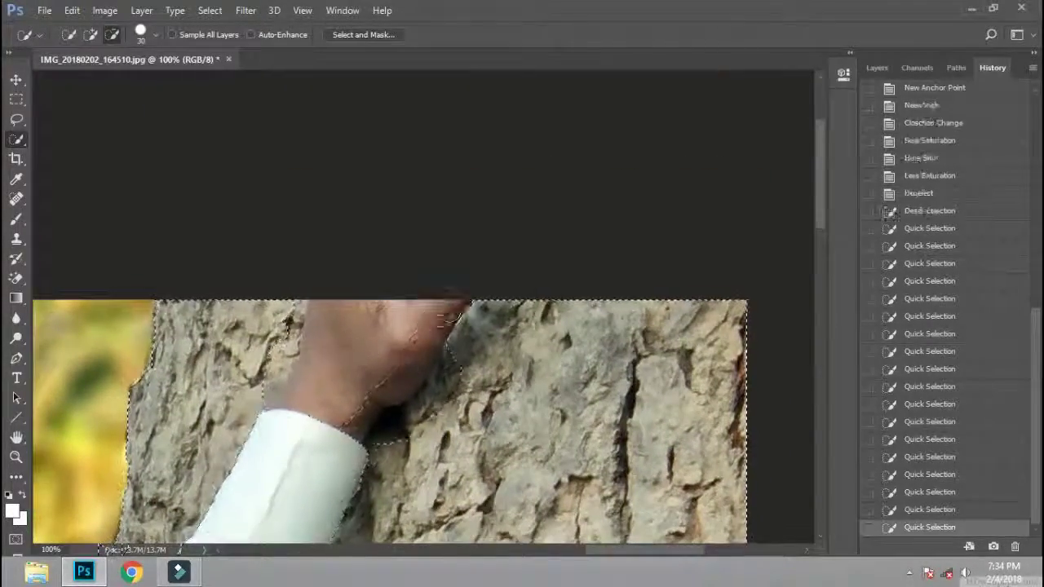
pyautogui.moveTo(285, 310); pyautogui.dragTo(272, 377)
# Step: Darken the selected trunk by pulling the RGB curve down in Curves
pyautogui.scroll(-6, 400, 373)
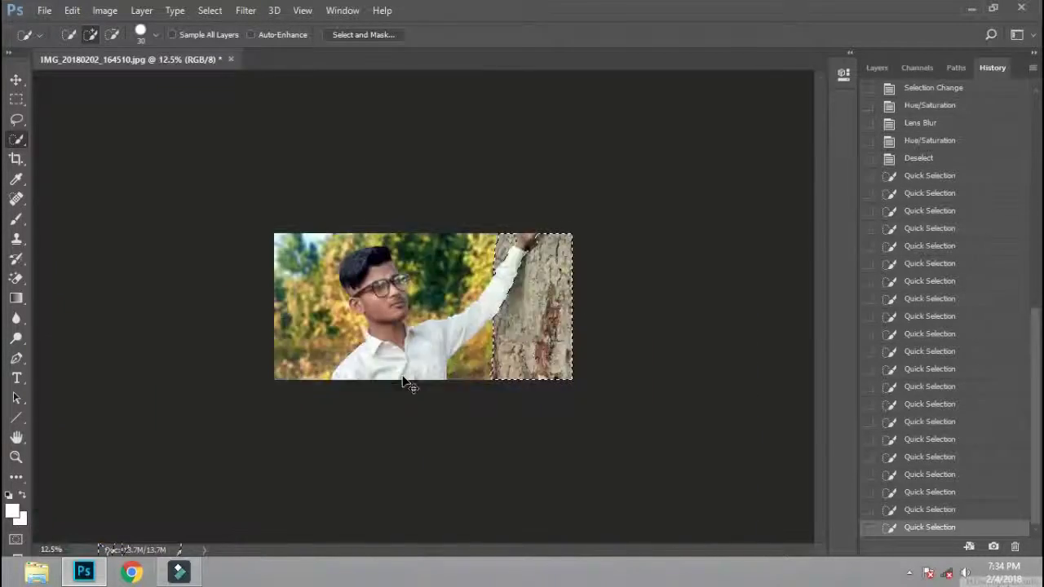
pyautogui.scroll(2, 401, 373)
pyautogui.moveTo(530, 79); pyautogui.dragTo(245, 122)
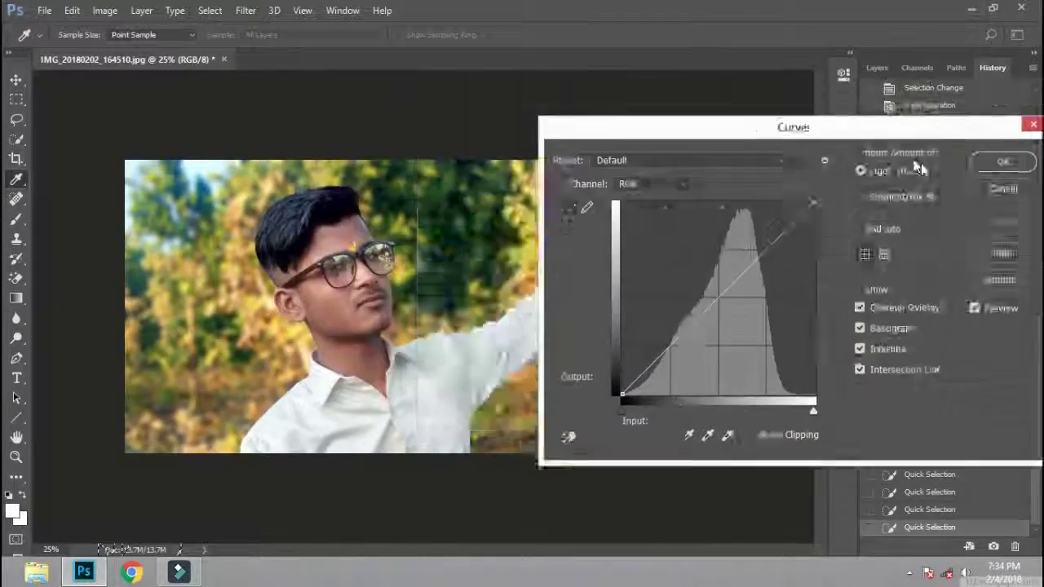
pyautogui.moveTo(181, 312); pyautogui.dragTo(178, 309)
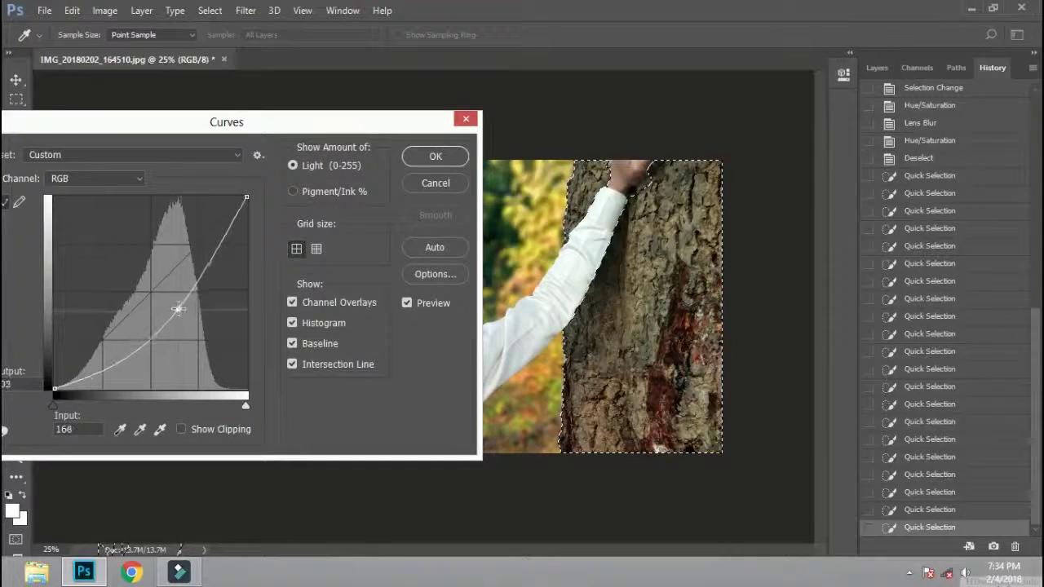
pyautogui.click(427, 161)
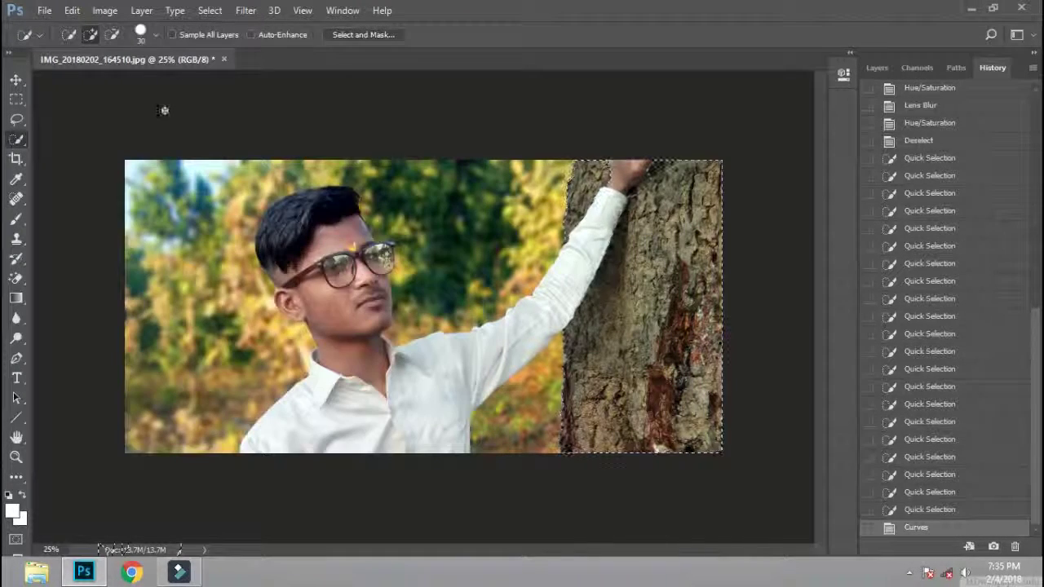
pyautogui.click(210, 10)
# Step: Apply the Artistic Poster Edges filter from Filter Gallery to the trunk, then deselect
pyautogui.click(289, 72)
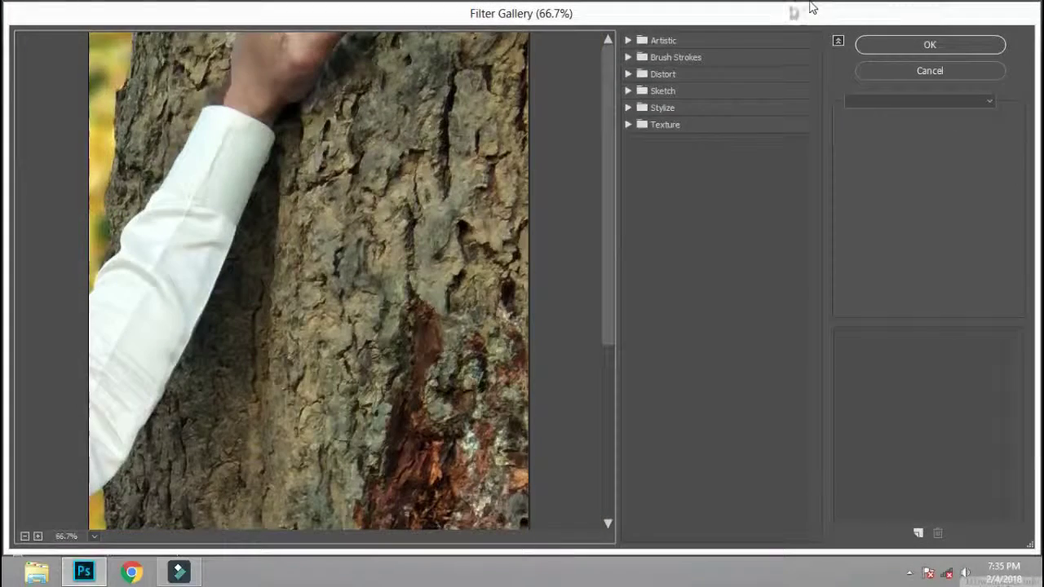
pyautogui.click(706, 42)
pyautogui.click(653, 69)
pyautogui.click(715, 70)
pyautogui.click(653, 123)
pyautogui.click(722, 130)
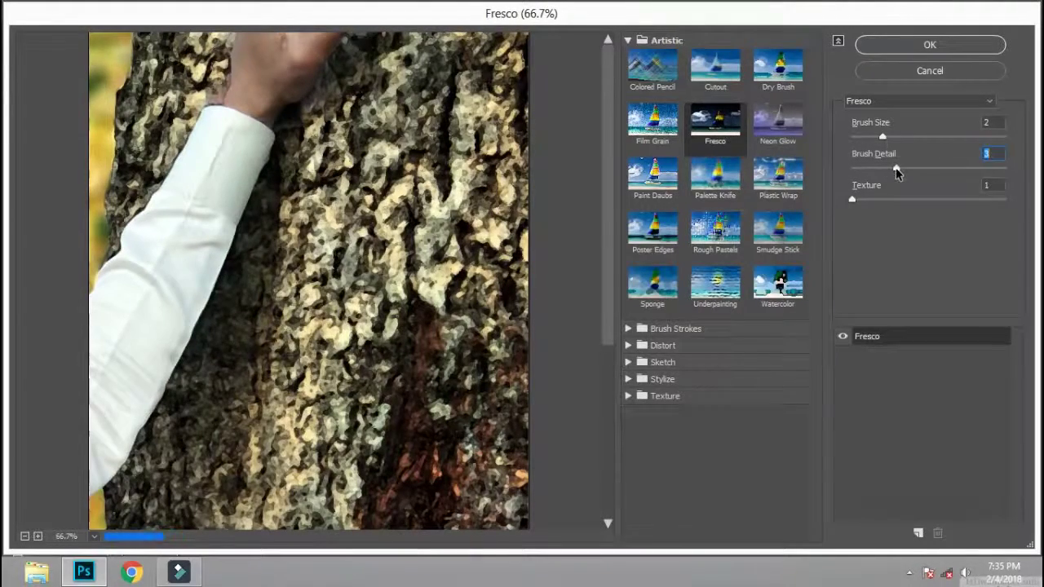
pyautogui.click(777, 122)
pyautogui.click(676, 180)
pyautogui.click(777, 173)
pyautogui.click(653, 230)
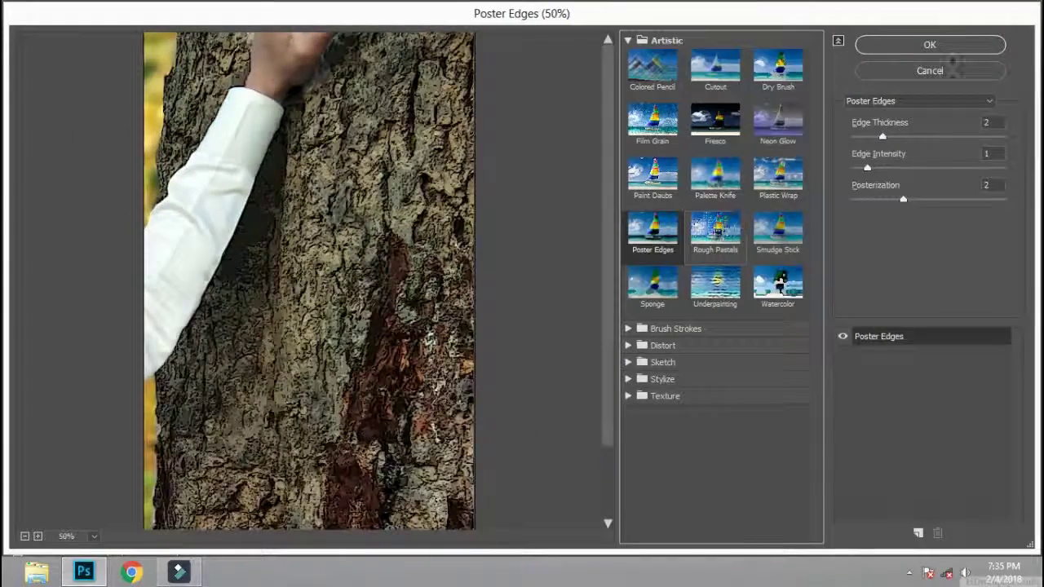
pyautogui.click(951, 46)
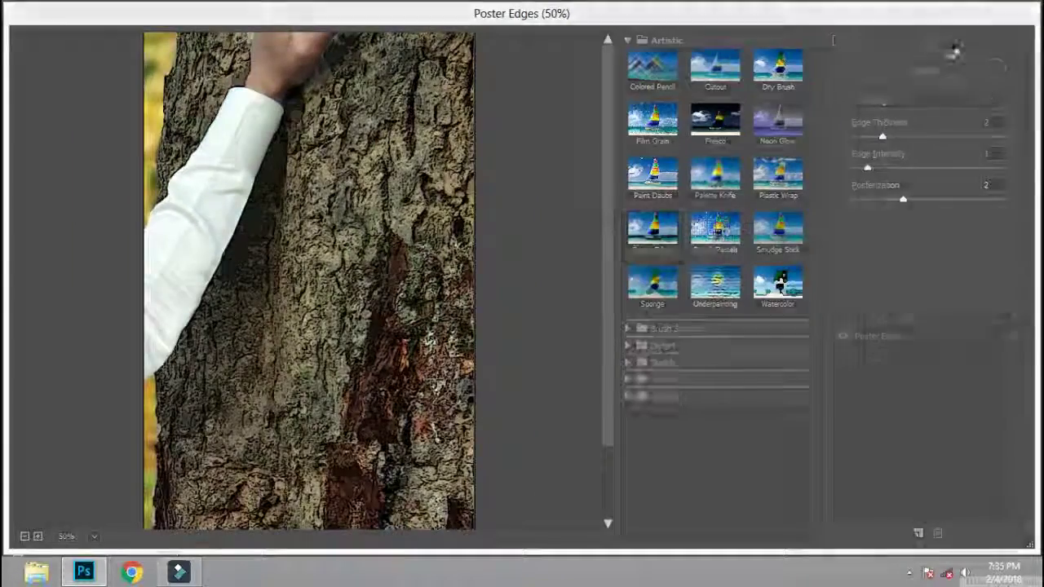
pyautogui.click(16, 98)
pyautogui.click(575, 307)
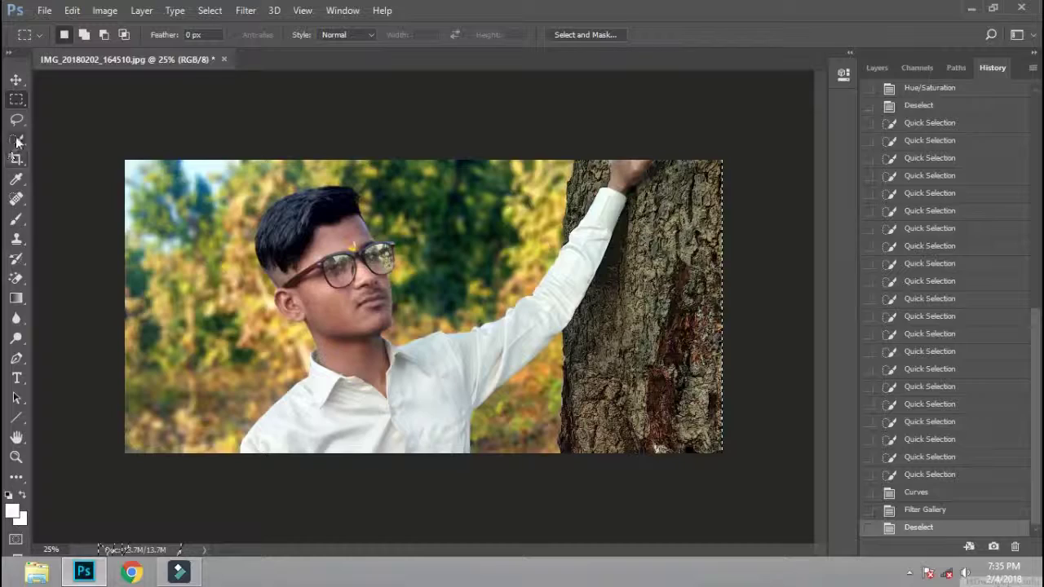
# Step: Paint the unfiltered photo back along the trunk edge at the man's neck with a 14 px History Brush
pyautogui.click(17, 259)
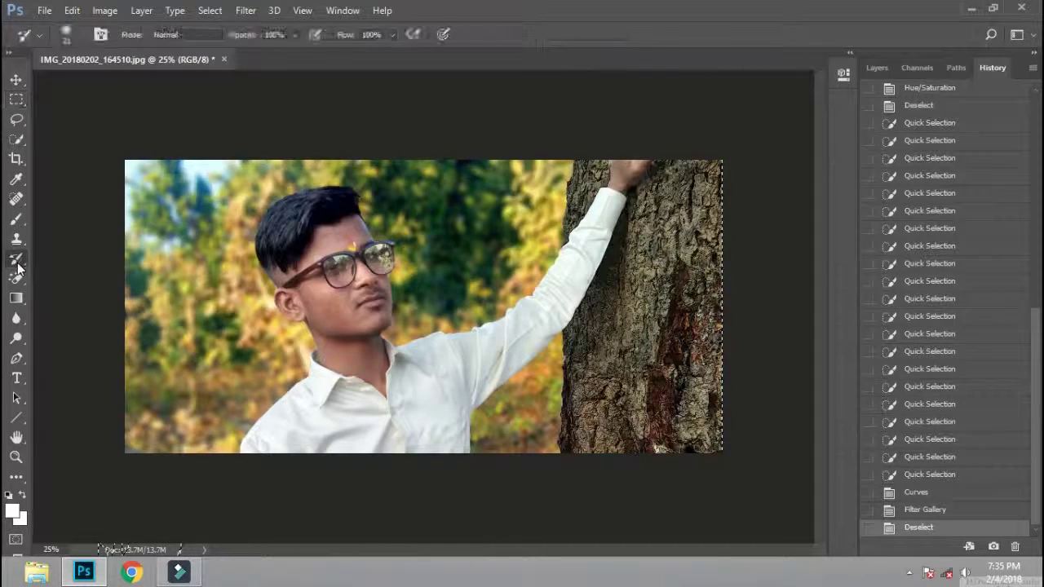
pyautogui.scroll(7, 620, 184)
pyautogui.rightClick(613, 315)
pyautogui.moveTo(653, 299); pyautogui.dragTo(649, 298)
pyautogui.moveTo(531, 277)
pyautogui.mouseDown()
pyautogui.moveTo(506, 327)
pyautogui.moveTo(497, 245)
pyautogui.moveTo(408, 375)
pyautogui.mouseUp()
pyautogui.moveTo(538, 163)
pyautogui.mouseDown()
pyautogui.moveTo(462, 369)
pyautogui.moveTo(522, 179)
pyautogui.mouseUp()
pyautogui.scroll(3, 522, 245)
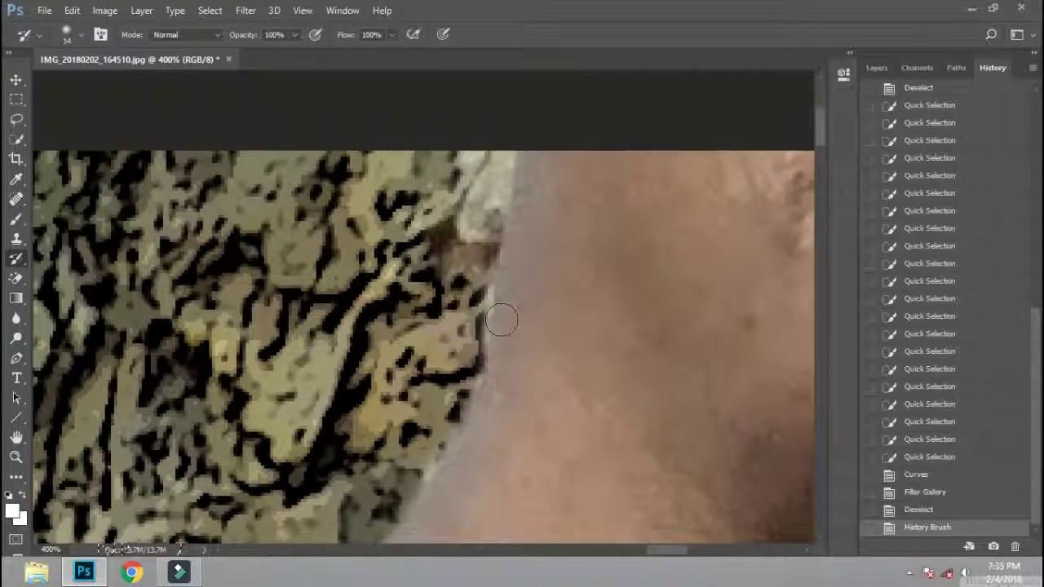
pyautogui.click(501, 320)
pyautogui.scroll(-4, 501, 320)
pyautogui.scroll(-4, 667, 303)
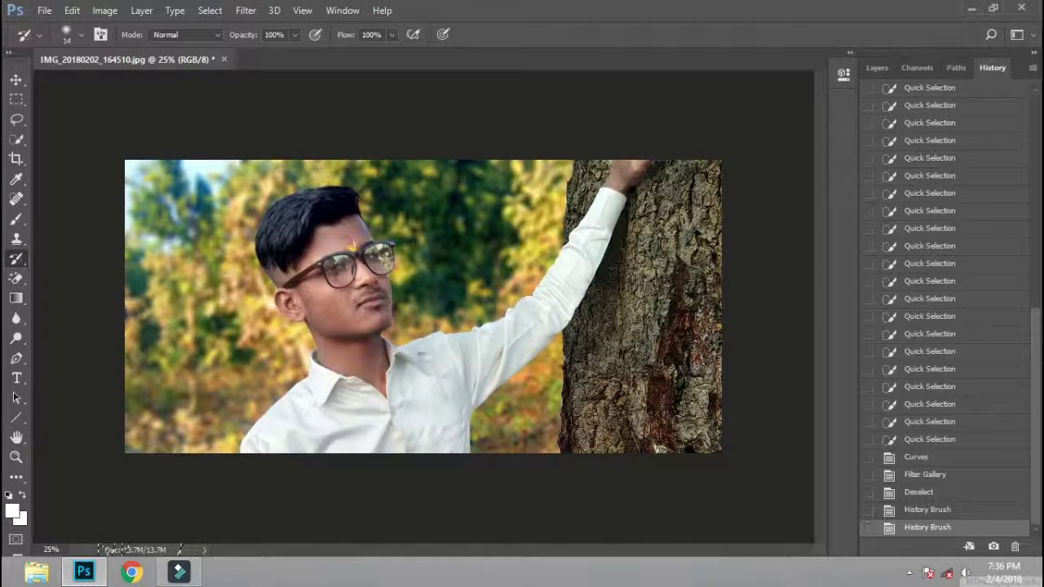
# Step: Set up the Clone Stamp with 70% opacity and 65% flow
pyautogui.click(17, 240)
pyautogui.scroll(3, 413, 302)
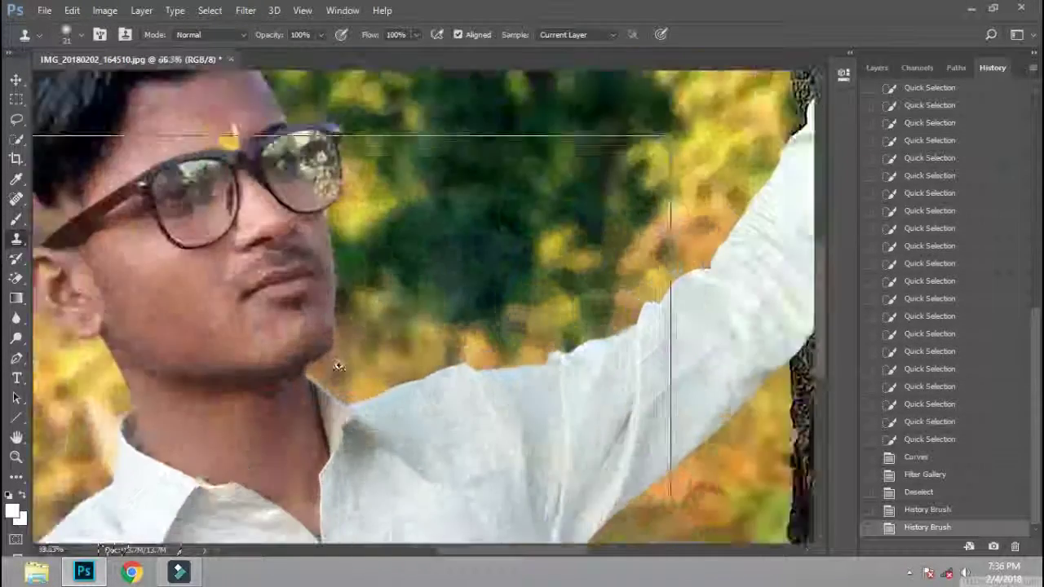
pyautogui.scroll(5, 340, 366)
pyautogui.click(321, 36)
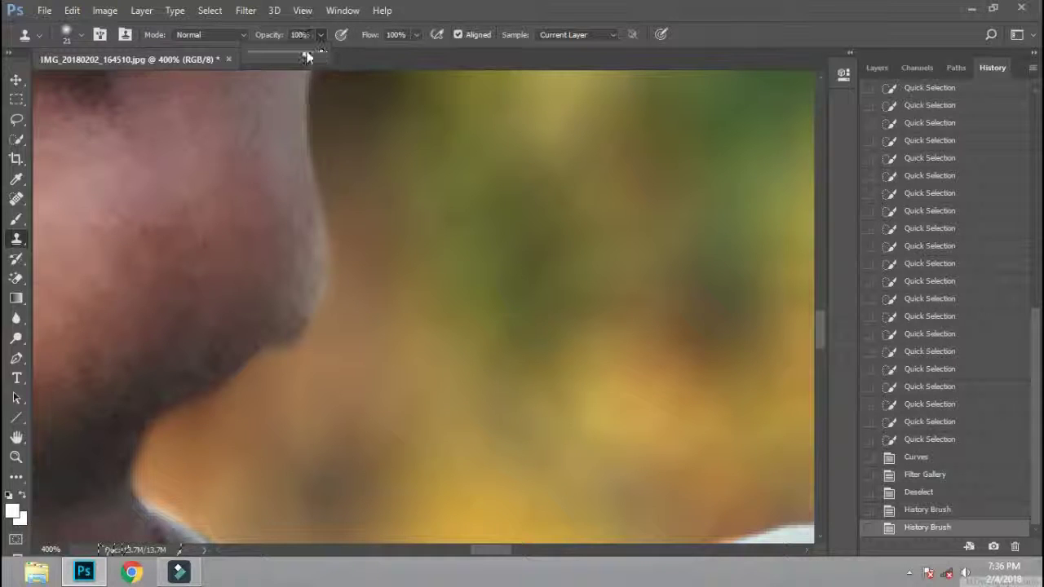
pyautogui.moveTo(299, 52); pyautogui.dragTo(296, 52)
pyautogui.click(416, 35)
pyautogui.moveTo(407, 52); pyautogui.dragTo(397, 52)
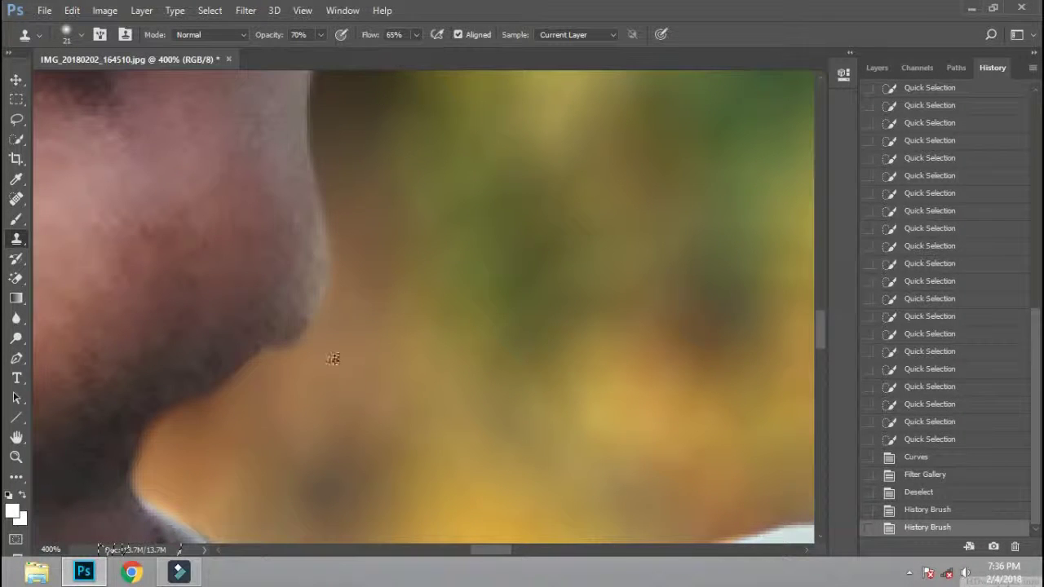
# Step: Clone background over the dark chin edge with a size 10 brush, then zoom out
pyautogui.moveTo(298, 338); pyautogui.dragTo(309, 314)
pyautogui.moveTo(326, 219); pyautogui.dragTo(321, 260)
pyautogui.moveTo(324, 224); pyautogui.dragTo(320, 255)
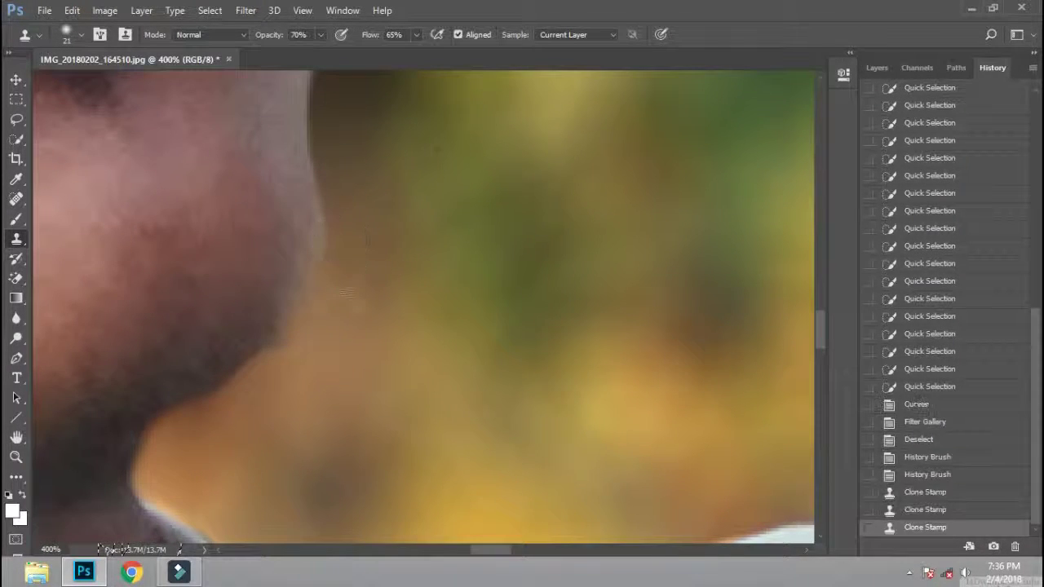
pyautogui.rightClick(348, 318)
pyautogui.click(324, 388)
pyautogui.moveTo(285, 355)
pyautogui.mouseDown()
pyautogui.moveTo(339, 260)
pyautogui.moveTo(383, 346)
pyautogui.mouseUp()
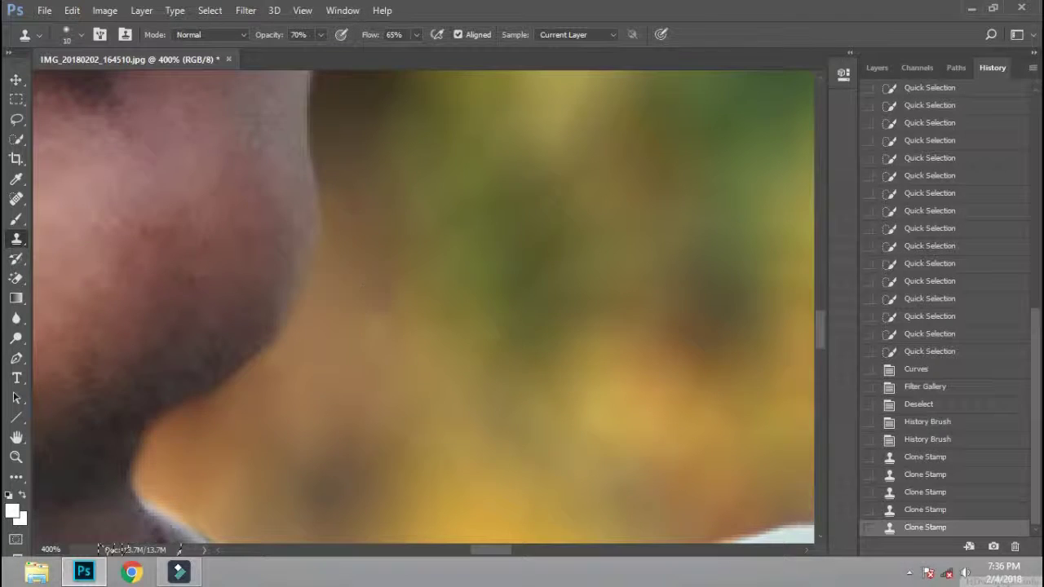
pyautogui.moveTo(279, 350); pyautogui.dragTo(285, 359)
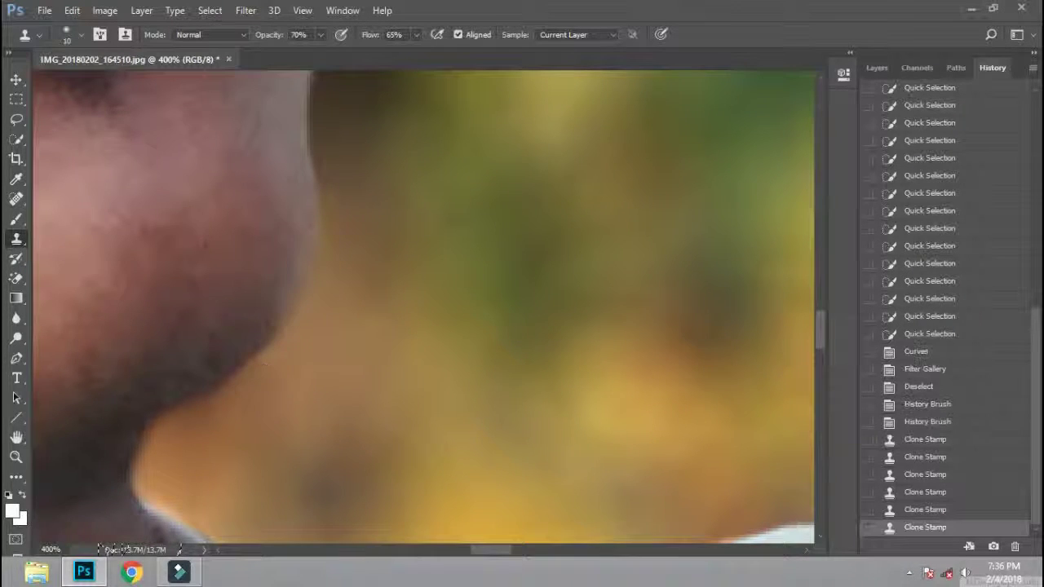
pyautogui.moveTo(460, 305); pyautogui.dragTo(469, 318)
pyautogui.moveTo(408, 243); pyautogui.dragTo(538, 333)
pyautogui.hotkey('ctrl', '-')
pyautogui.hotkey('ctrl', '-')
pyautogui.hotkey('ctrl', '-')
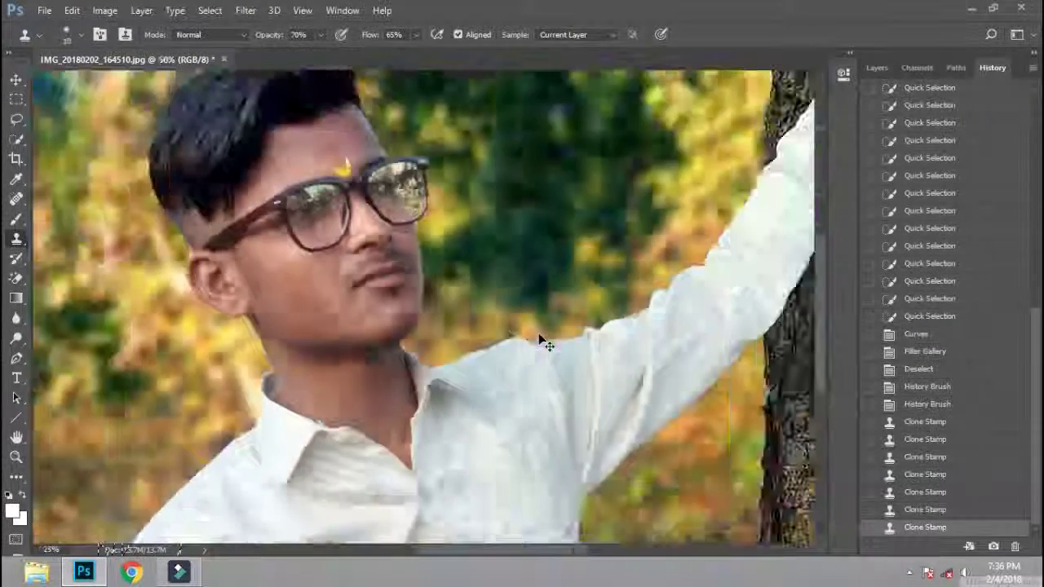
pyautogui.hotkey('ctrl', '-')
pyautogui.hotkey('ctrl', '-')
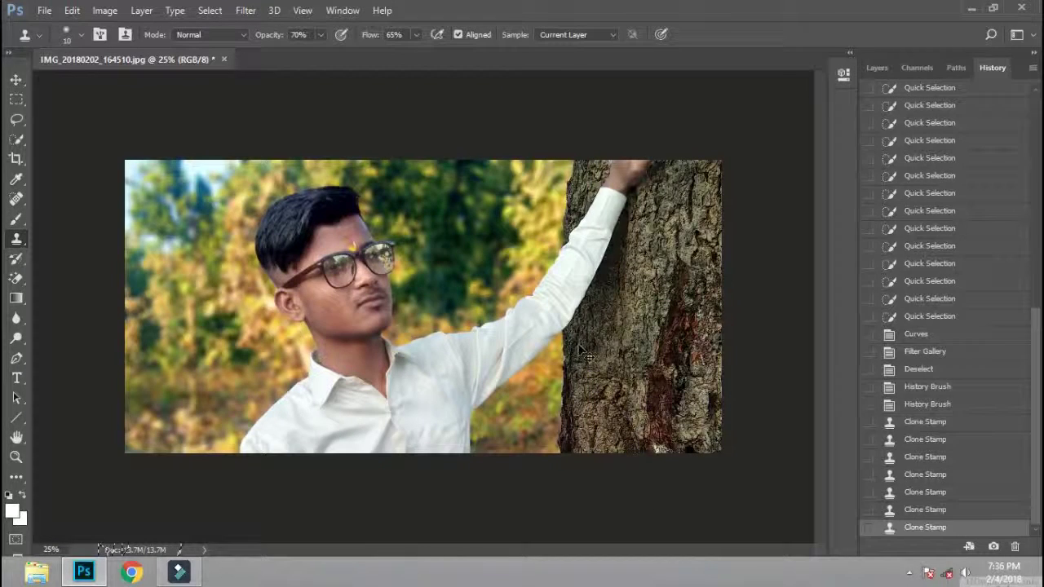
# Step: Save the edited photo as JPEG, replacing the original file
pyautogui.hotkey('ctrl', 'shift', 's')
pyautogui.click(463, 396)
pyautogui.press('Down')
pyautogui.click(463, 397)
pyautogui.click(464, 398)
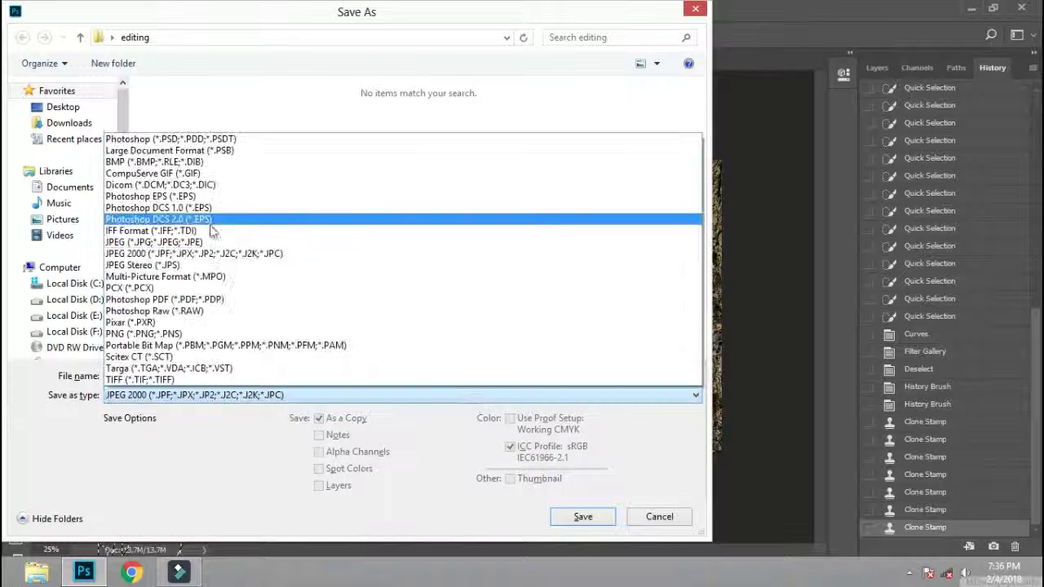
pyautogui.click(173, 244)
pyautogui.click(583, 517)
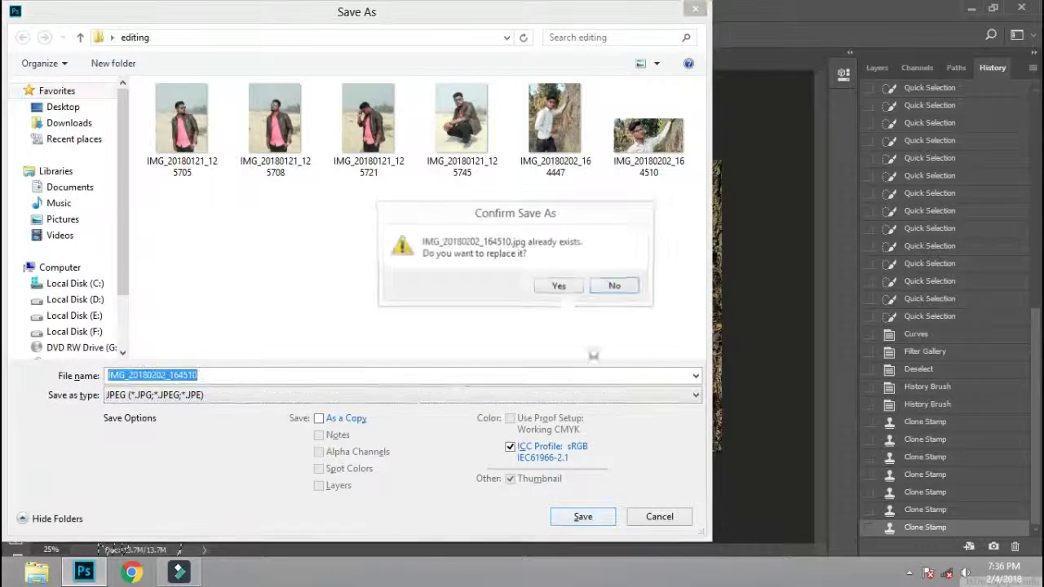
pyautogui.click(561, 287)
# Step: Close the photo and reopen the saved 164510 JPEG
pyautogui.click(218, 60)
pyautogui.doubleClick(357, 207)
pyautogui.doubleClick(642, 163)
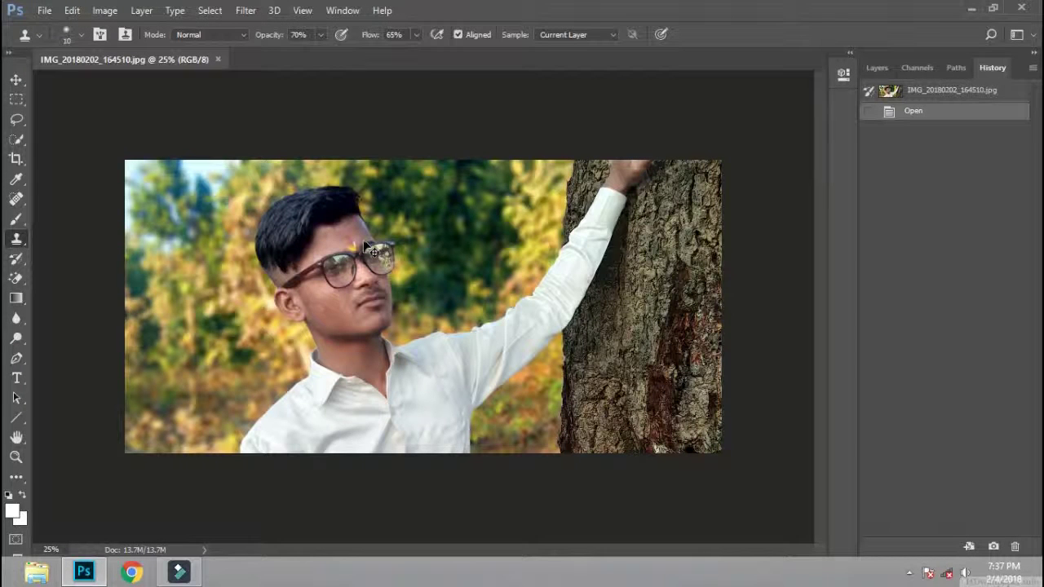
pyautogui.click(246, 10)
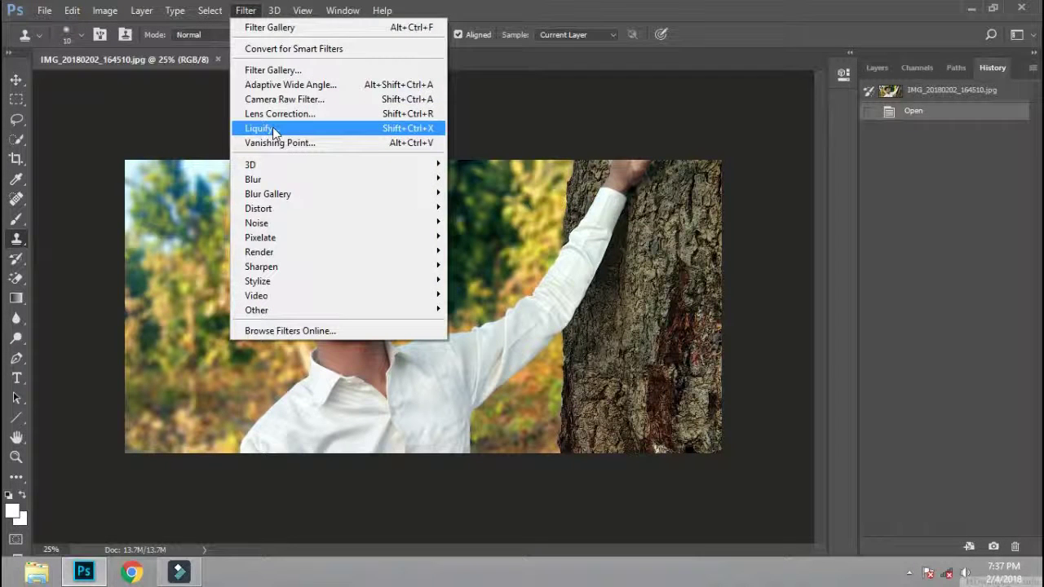
# Step: In Liquify at 66.7% zoom, push the top and left edges of the hair outward with a larger brush
pyautogui.click(272, 129)
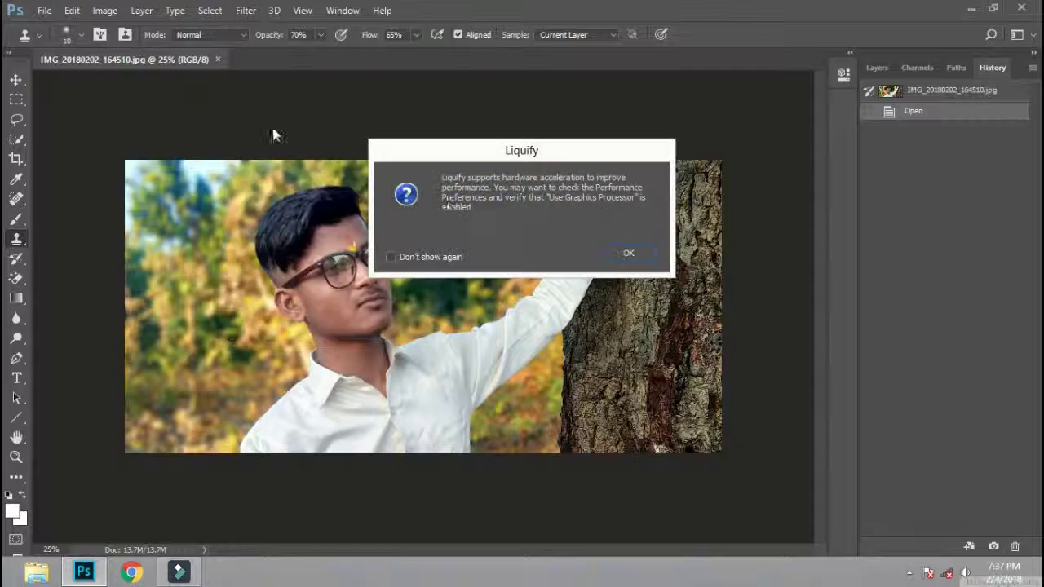
pyautogui.click(629, 255)
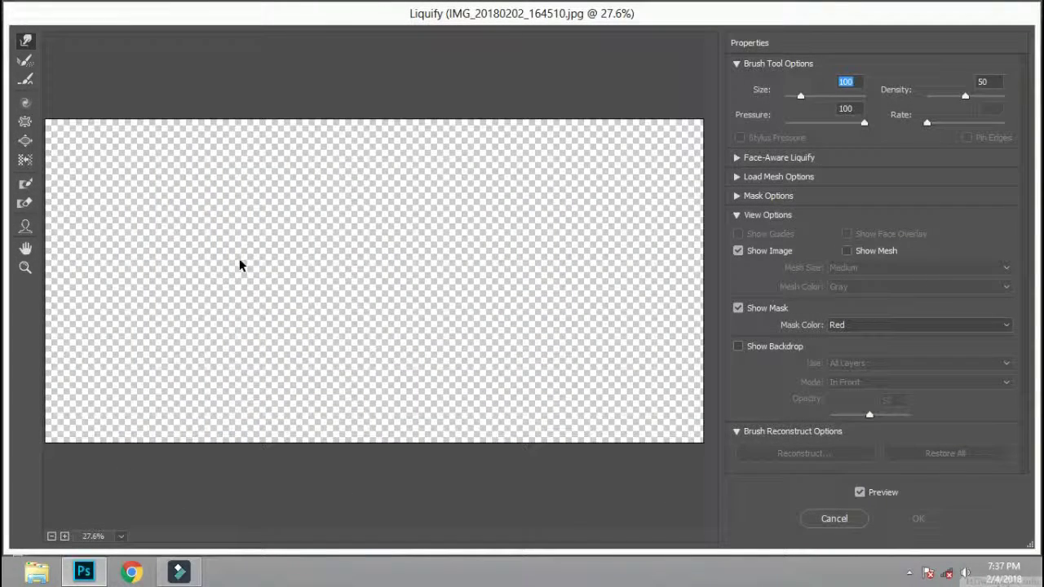
pyautogui.hotkey('ctrl', '+')
pyautogui.hotkey('ctrl', '+')
pyautogui.keyDown('ctrl'); pyautogui.click(388, 181); pyautogui.keyUp('ctrl')
pyautogui.moveTo(800, 96); pyautogui.dragTo(811, 96)
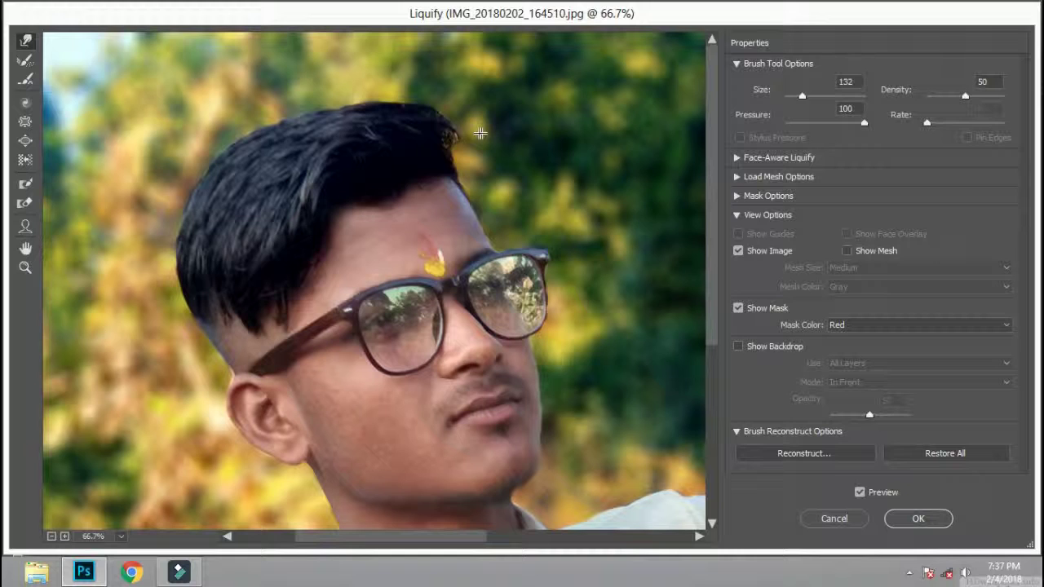
pyautogui.moveTo(396, 96); pyautogui.dragTo(266, 121)
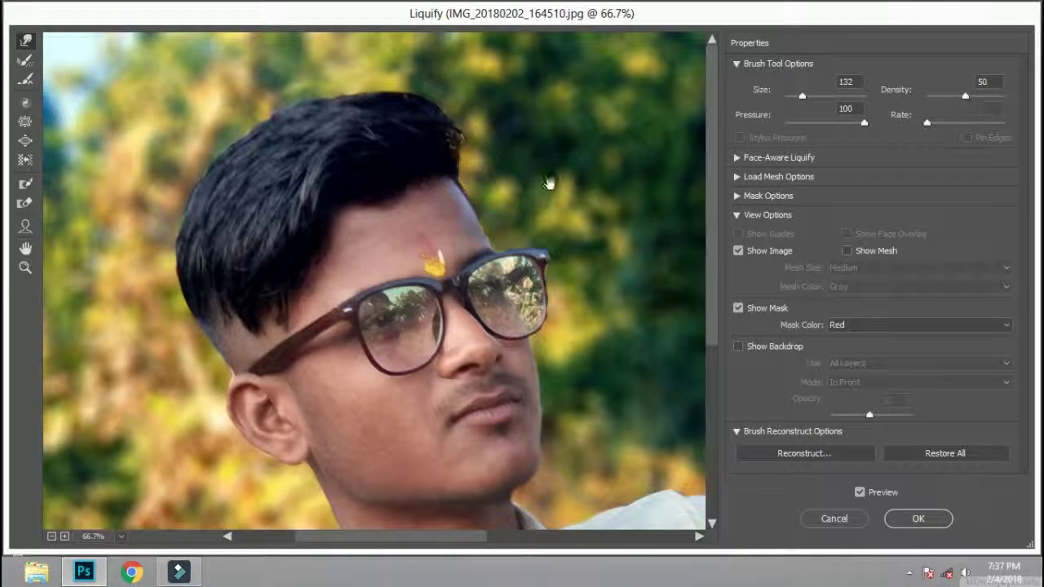
pyautogui.moveTo(549, 183); pyautogui.dragTo(567, 184)
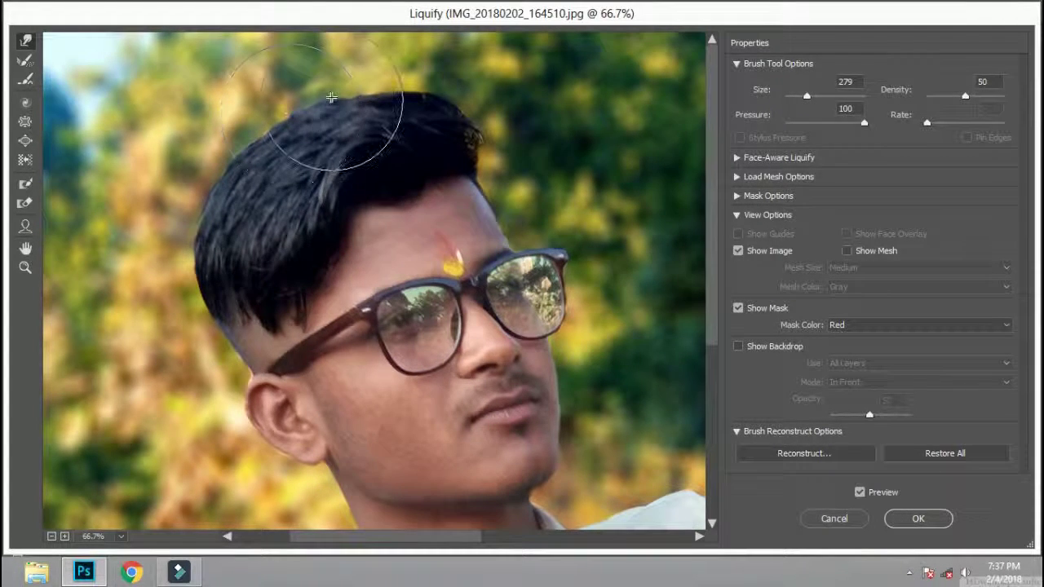
pyautogui.moveTo(384, 111); pyautogui.dragTo(387, 86)
pyautogui.moveTo(292, 136)
pyautogui.mouseDown()
pyautogui.moveTo(245, 164)
pyautogui.moveTo(212, 212)
pyautogui.moveTo(204, 270)
pyautogui.moveTo(231, 341)
pyautogui.mouseUp()
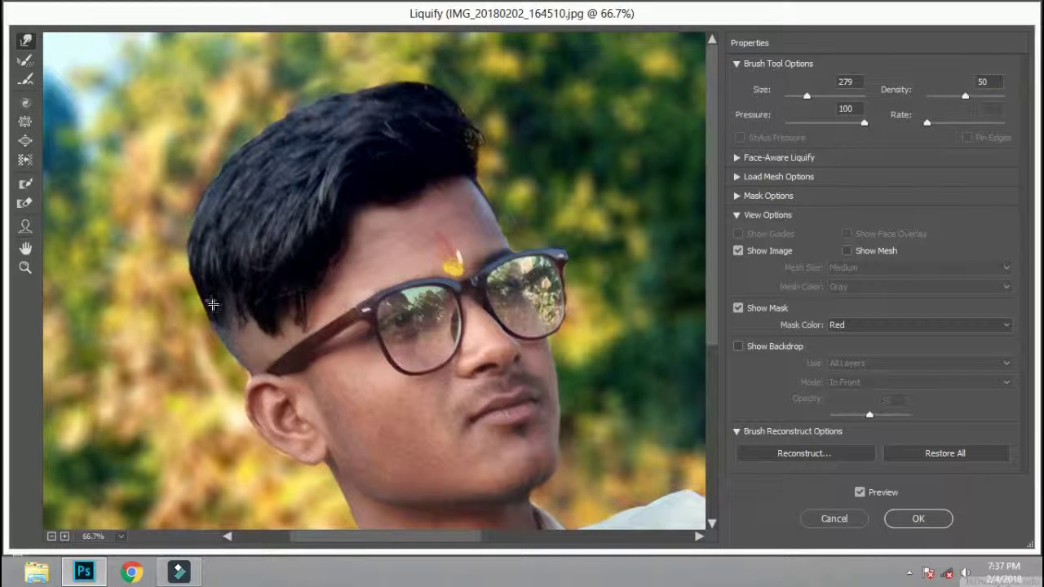
pyautogui.moveTo(441, 186); pyautogui.dragTo(403, 173)
# Step: Restore All, then reshape the hair's top, right and left edges and apply Liquify
pyautogui.click(945, 454)
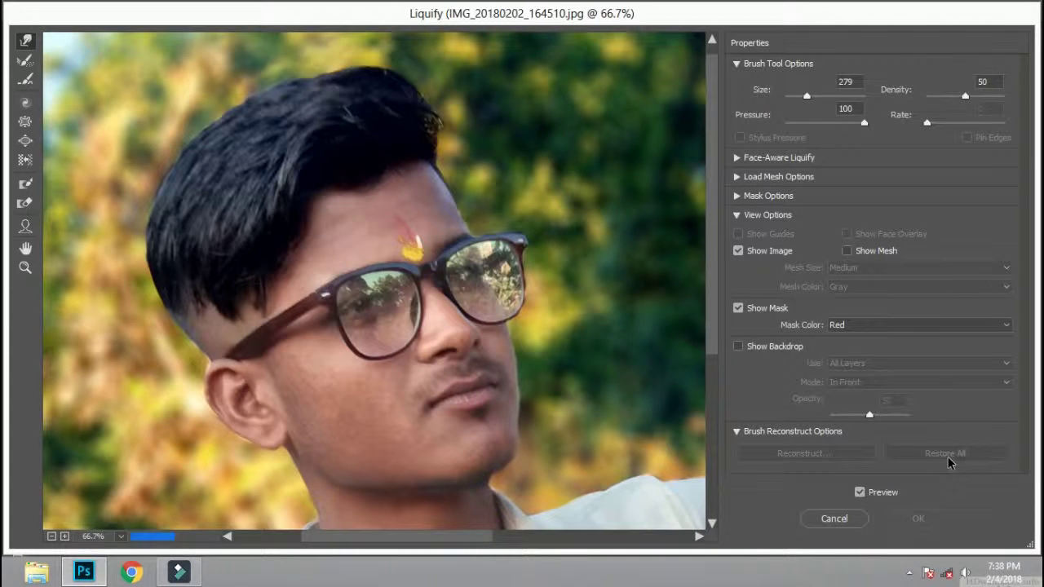
pyautogui.moveTo(326, 104); pyautogui.dragTo(350, 110)
pyautogui.moveTo(441, 127); pyautogui.dragTo(444, 128)
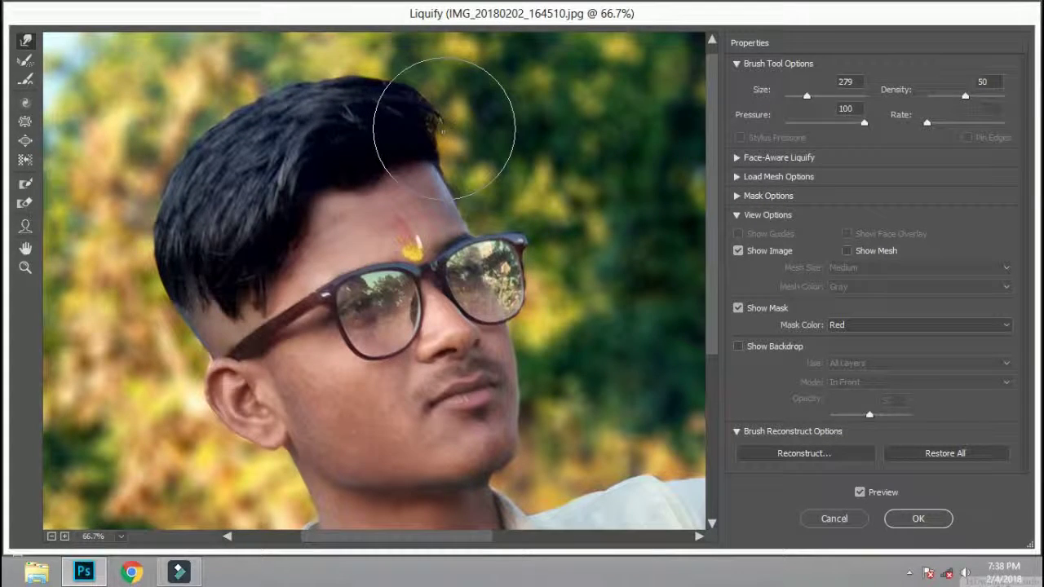
pyautogui.moveTo(200, 208); pyautogui.dragTo(168, 204)
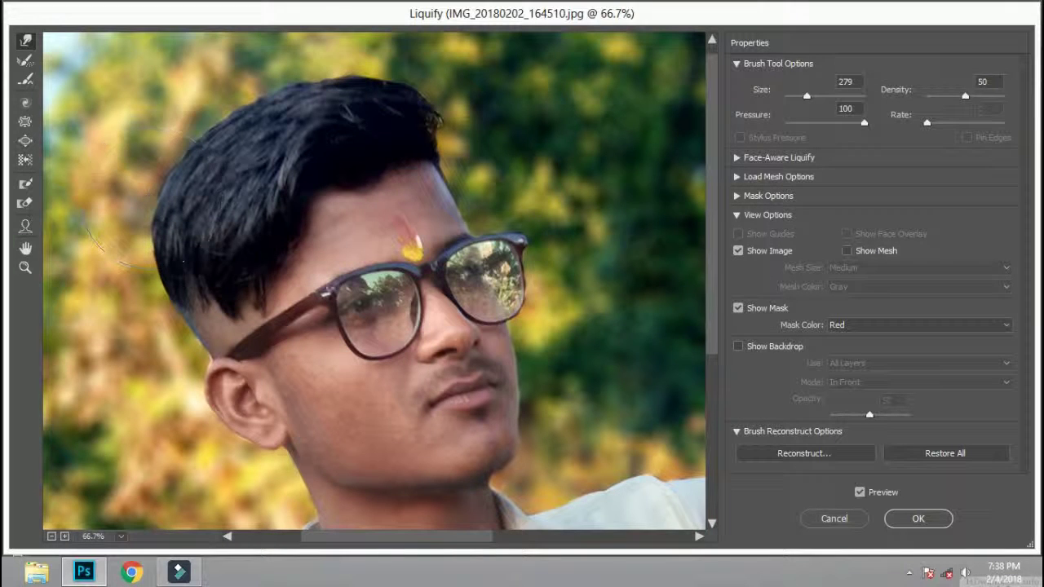
pyautogui.click(919, 519)
# Step: Clone background over the rough hair edge with a 59 px Clone Stamp brush
pyautogui.scroll(6, 376, 187)
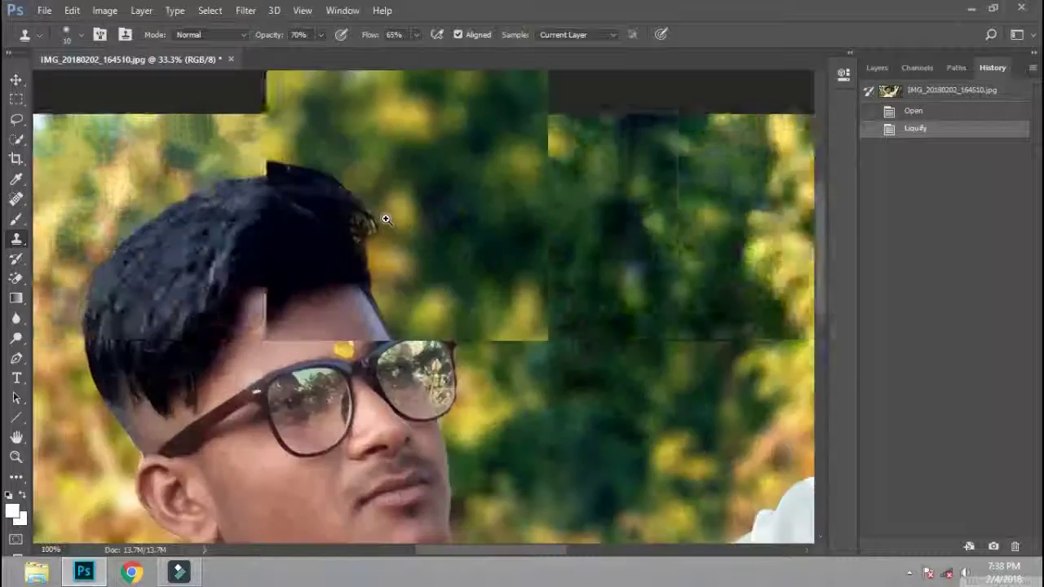
pyautogui.rightClick(314, 261)
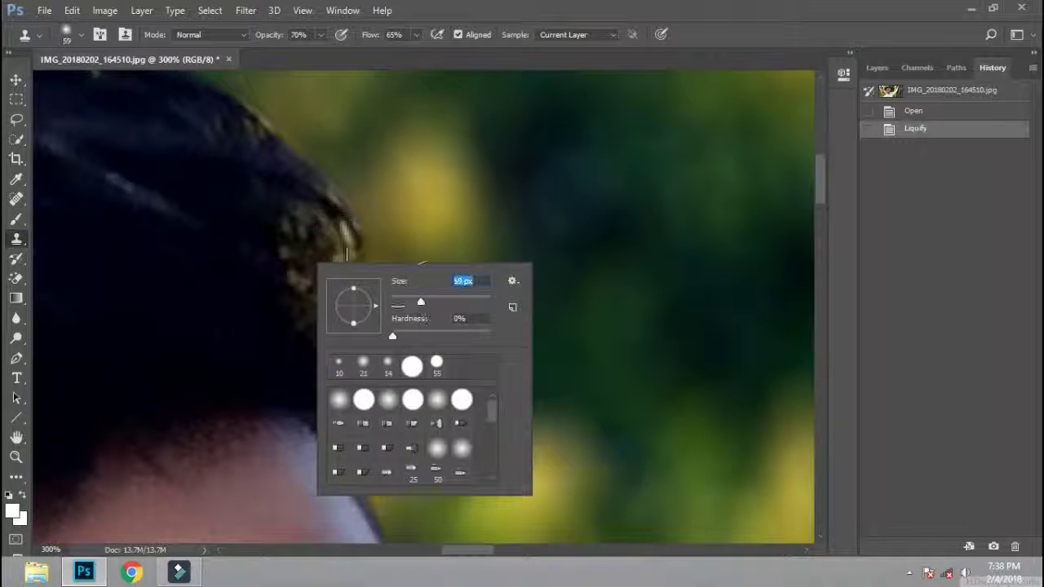
pyautogui.press('Return')
pyautogui.click(327, 245)
pyautogui.click(329, 267)
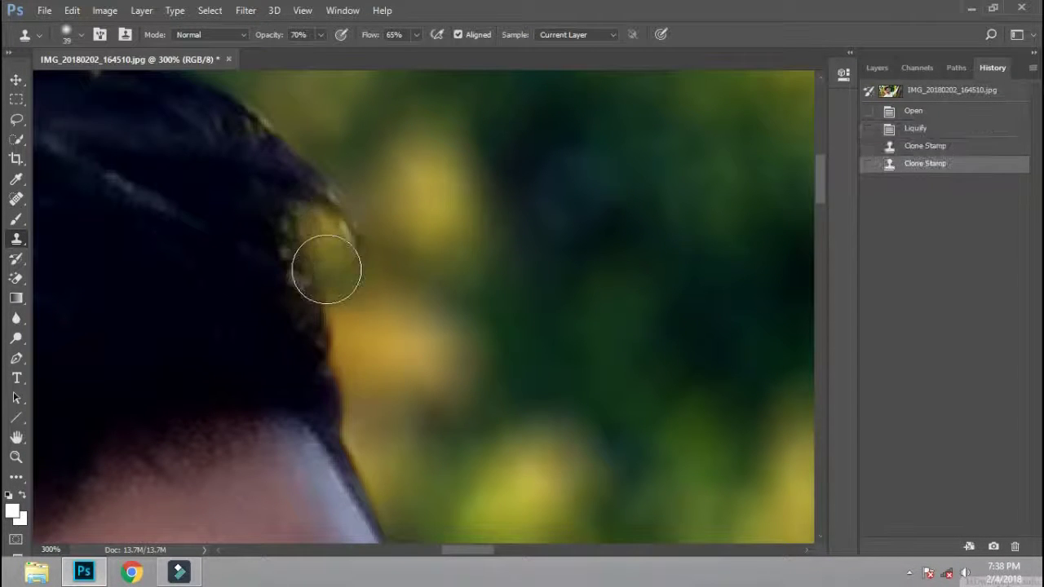
pyautogui.click(306, 195)
pyautogui.click(286, 117)
pyautogui.click(285, 119)
pyautogui.click(400, 200)
# Step: Clone background along the edge beside the ear with a 10 px brush, then zoom out to fit
pyautogui.scroll(1, 342, 209)
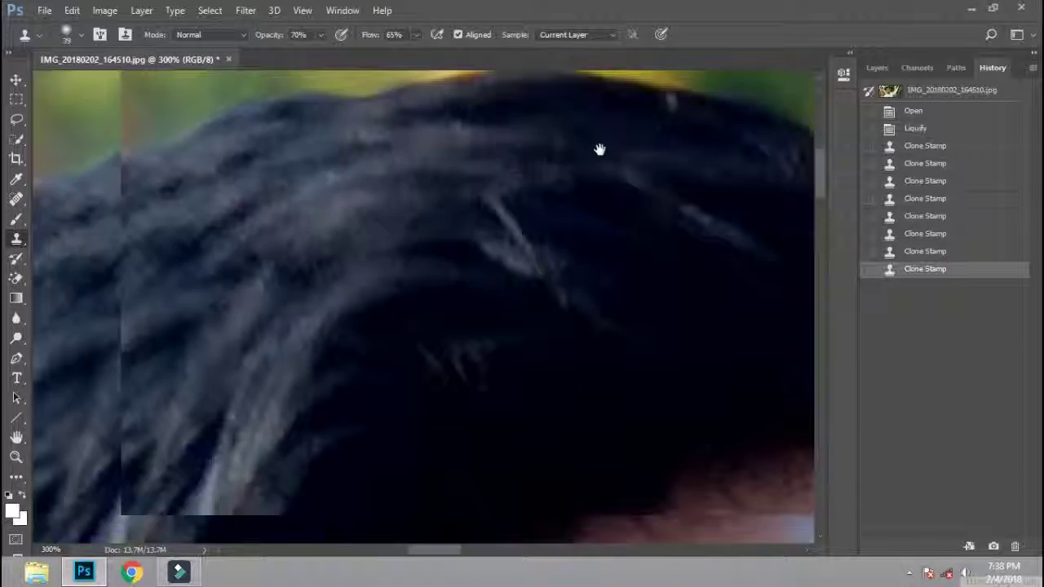
pyautogui.scroll(-5, 599, 149)
pyautogui.rightClick(400, 250)
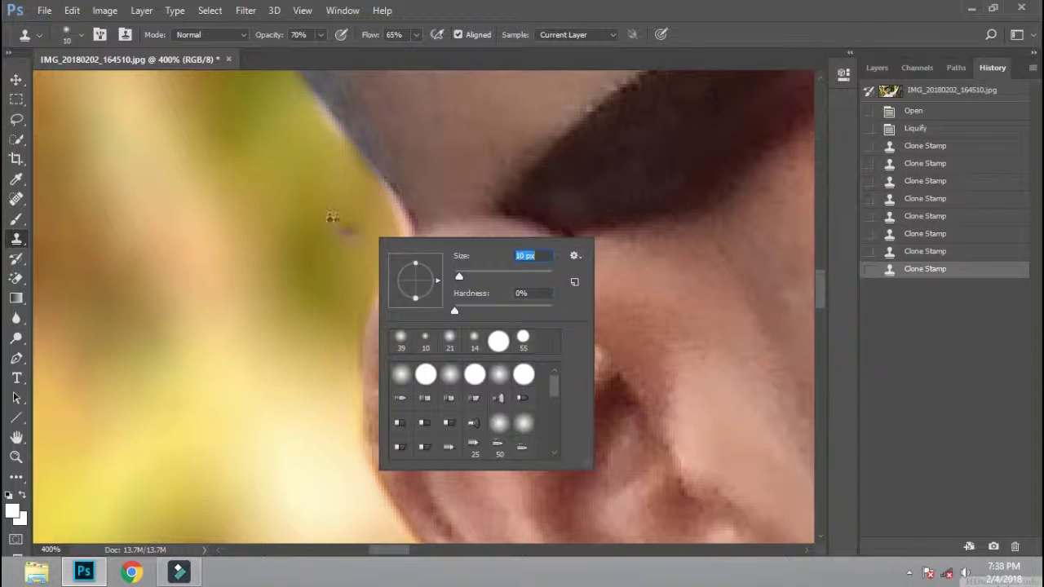
pyautogui.press('Return')
pyautogui.click(382, 214)
pyautogui.click(399, 231)
pyautogui.click(385, 241)
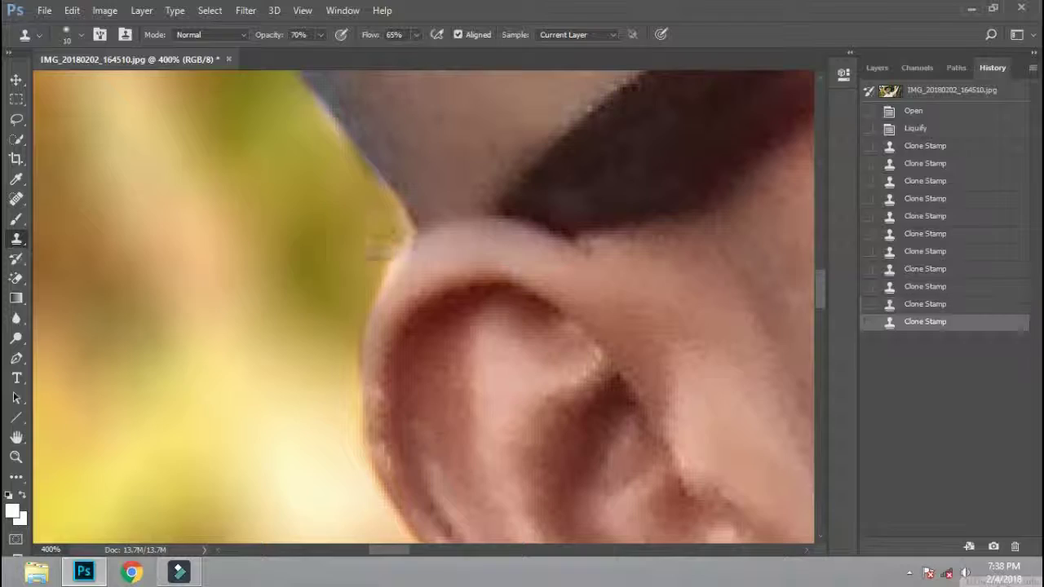
pyautogui.click(328, 133)
pyautogui.click(370, 182)
pyautogui.hotkey('ctrl', '-')
pyautogui.hotkey('ctrl', '-')
pyautogui.hotkey('ctrl', '-')
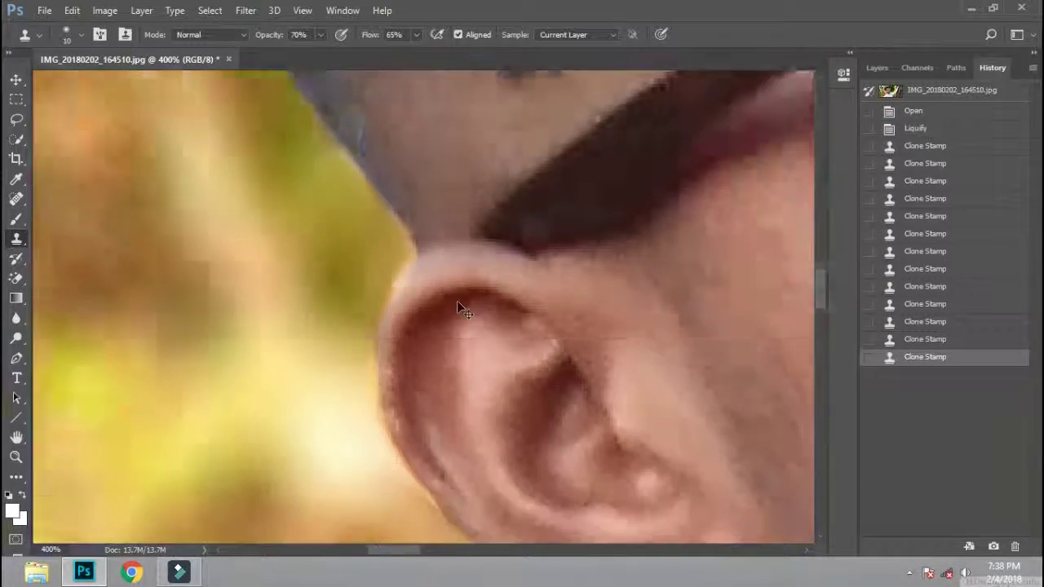
pyautogui.scroll(-5, 457, 301)
pyautogui.hscroll(5, 478, 308)
pyautogui.hscroll(5, 478, 308)
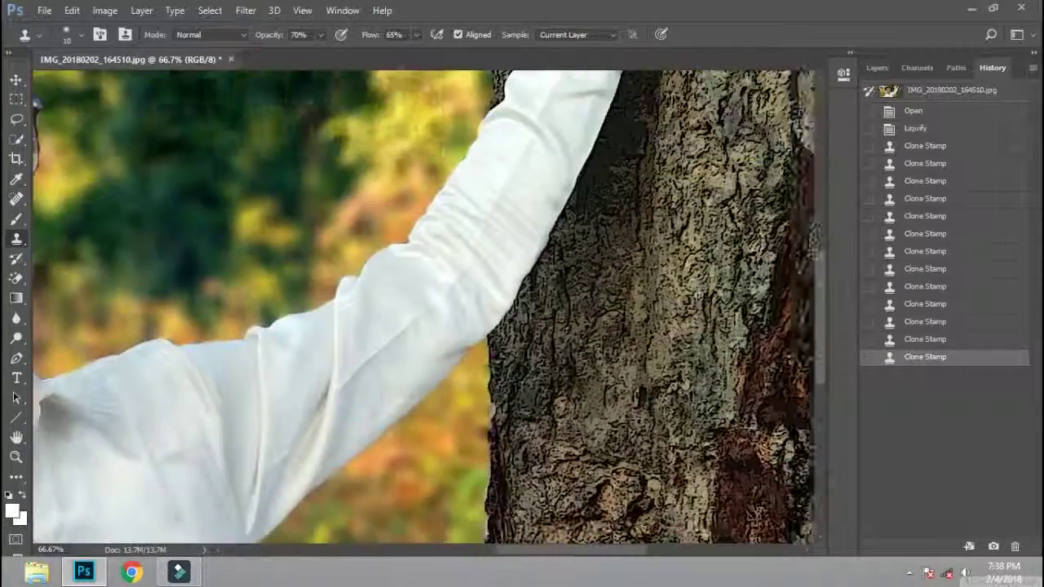
pyautogui.hotkey('ctrl', '-')
pyautogui.hotkey('ctrl', '-')
pyautogui.hotkey('ctrl', '-')
# Step: Save the retouched photo as JPEG over the existing file, accepting the quality options
pyautogui.hotkey('ctrl', 'shift', 's')
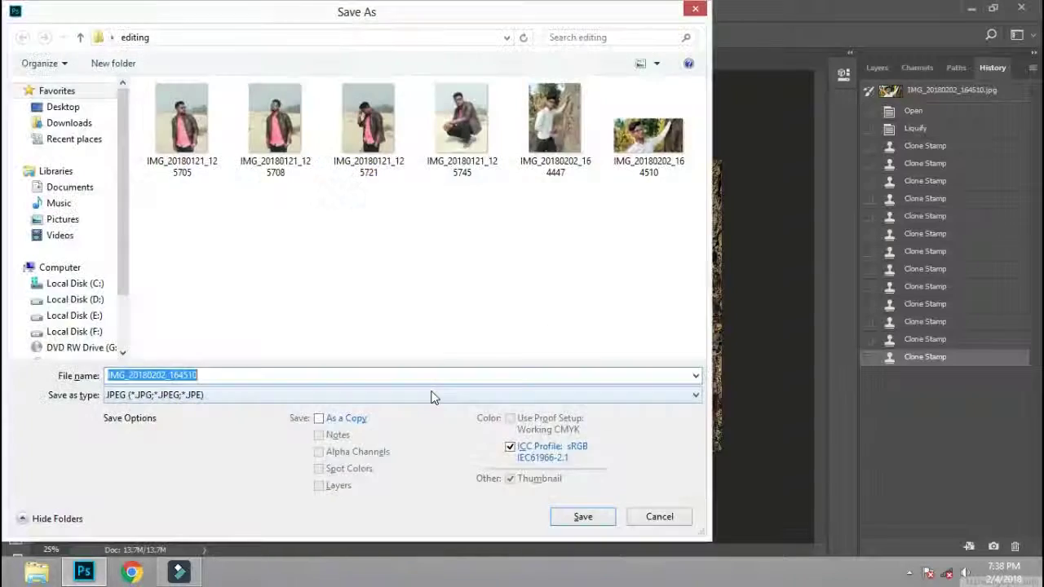
pyautogui.click(582, 517)
pyautogui.click(560, 285)
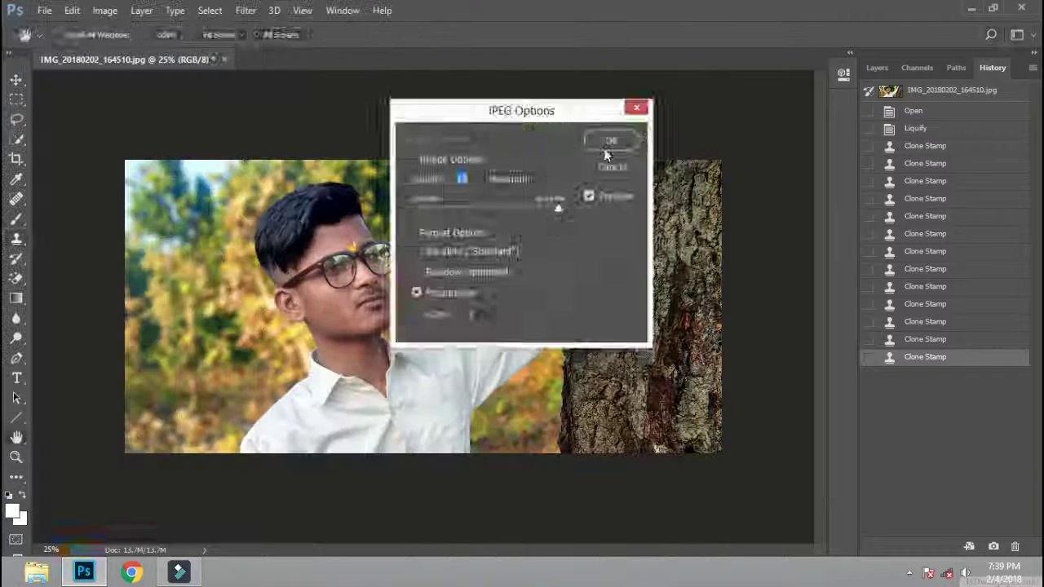
pyautogui.click(612, 140)
pyautogui.click(243, 11)
pyautogui.click(242, 11)
pyautogui.click(242, 11)
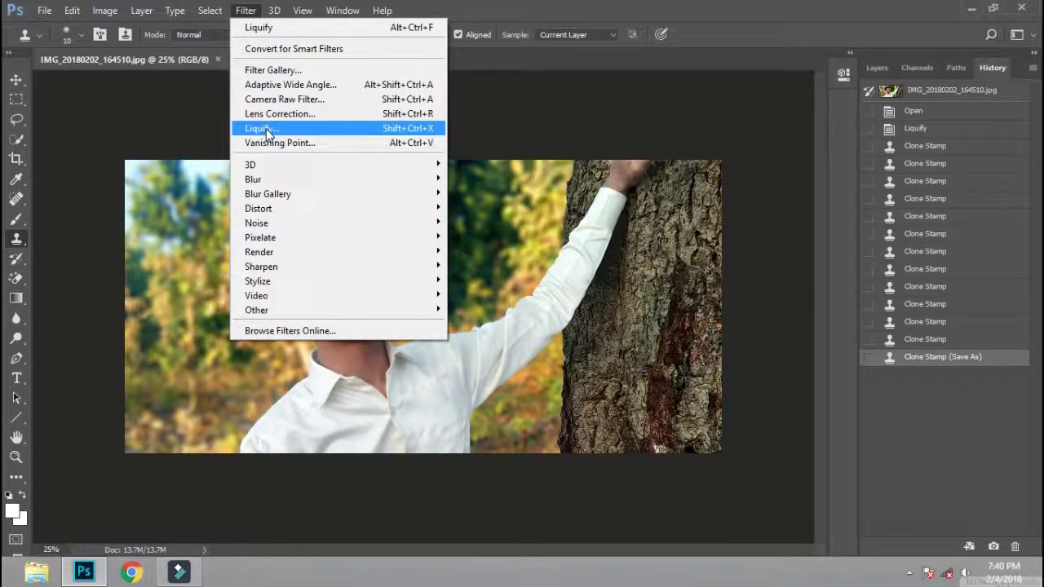
# Step: In the Camera Raw Filter, set Tint 0, Exposure +0.20, Contrast -14 and Clarity -50
pyautogui.click(277, 99)
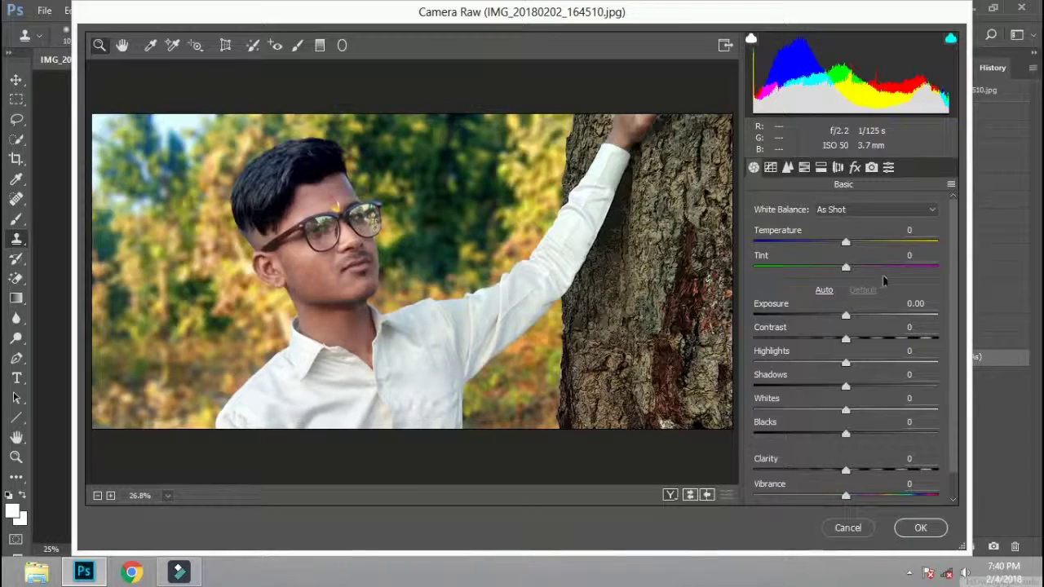
pyautogui.doubleClick(838, 268)
pyautogui.moveTo(846, 315)
pyautogui.mouseDown()
pyautogui.moveTo(863, 318)
pyautogui.moveTo(788, 338)
pyautogui.mouseUp()
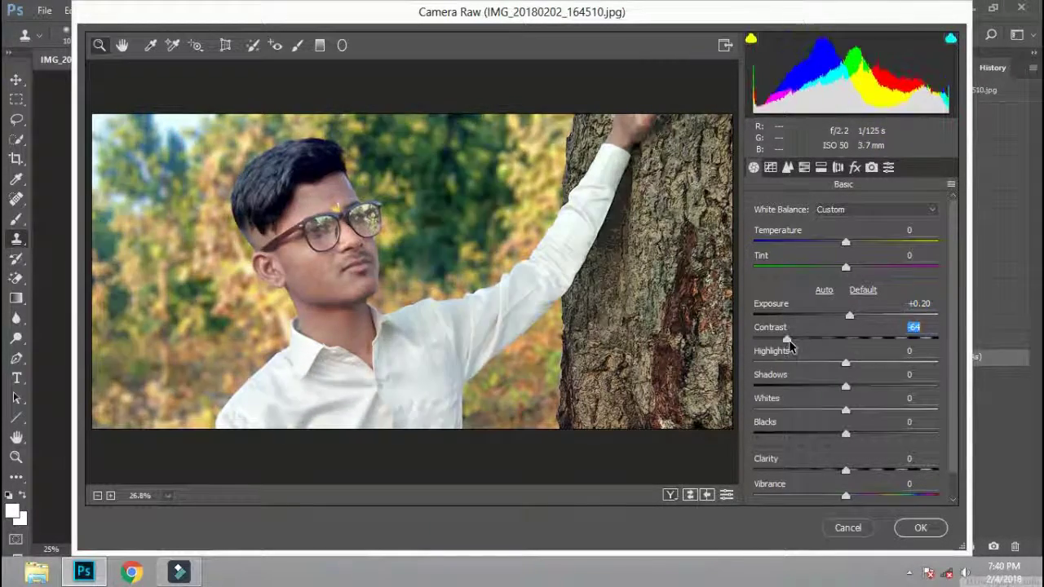
pyautogui.write('-58')
pyautogui.click(846, 433)
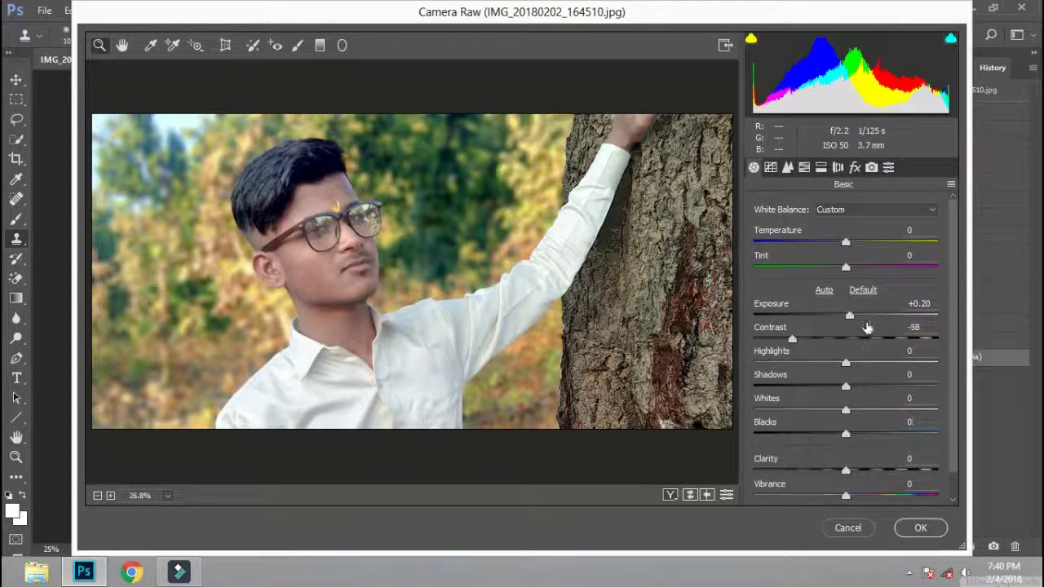
pyautogui.moveTo(850, 339); pyautogui.dragTo(833, 340)
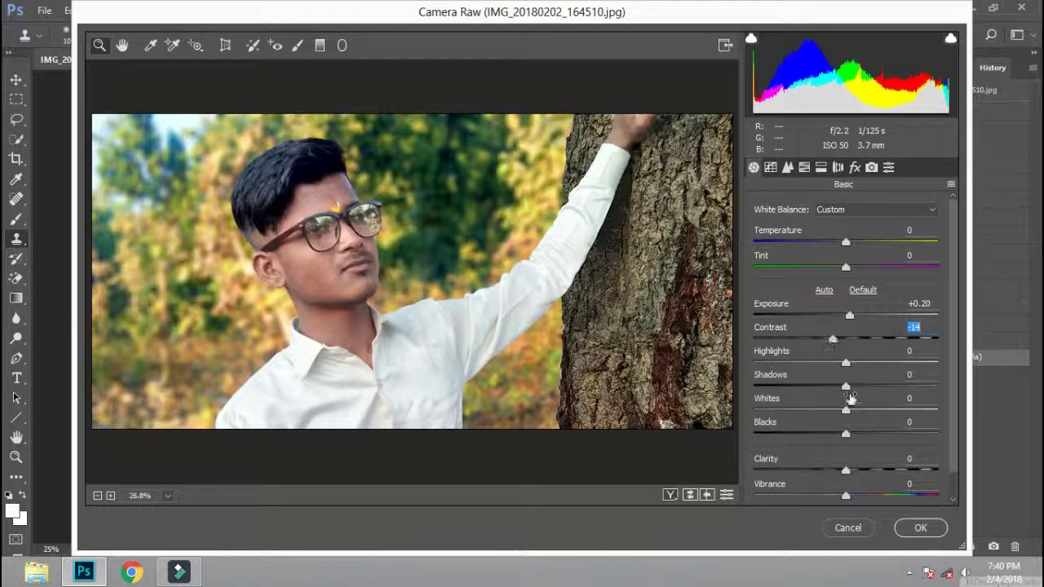
pyautogui.scroll(-1, 856, 447)
pyautogui.moveTo(846, 443); pyautogui.dragTo(800, 443)
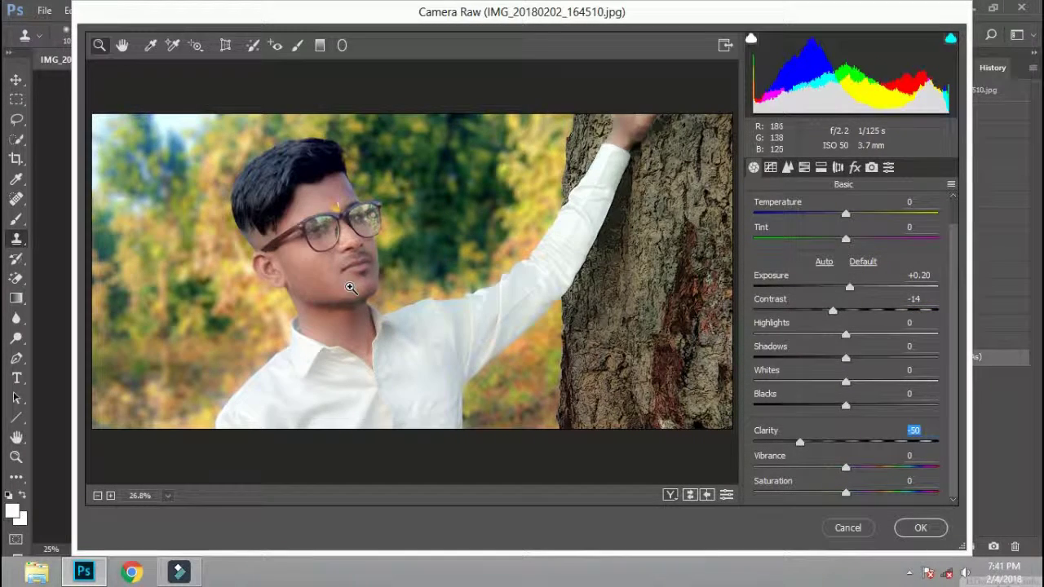
# Step: Check the face in the Camera Raw preview, then apply the filter
pyautogui.click(348, 279)
pyautogui.click(343, 269)
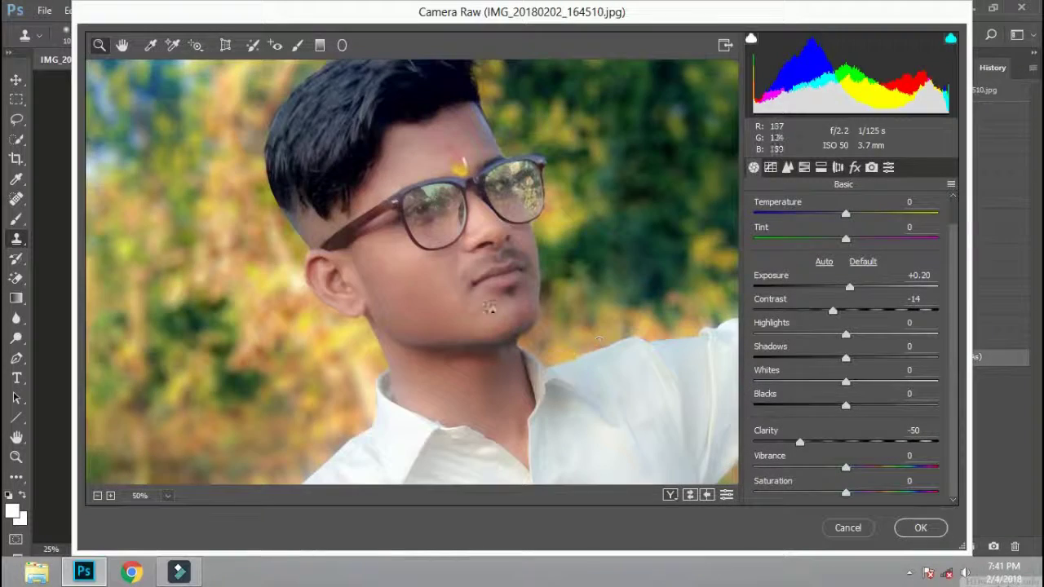
pyautogui.keyDown('alt'); pyautogui.click(571, 340); pyautogui.keyUp('alt')
pyautogui.keyDown('alt'); pyautogui.click(560, 343); pyautogui.keyUp('alt')
pyautogui.keyDown('alt'); pyautogui.click(559, 302); pyautogui.keyUp('alt')
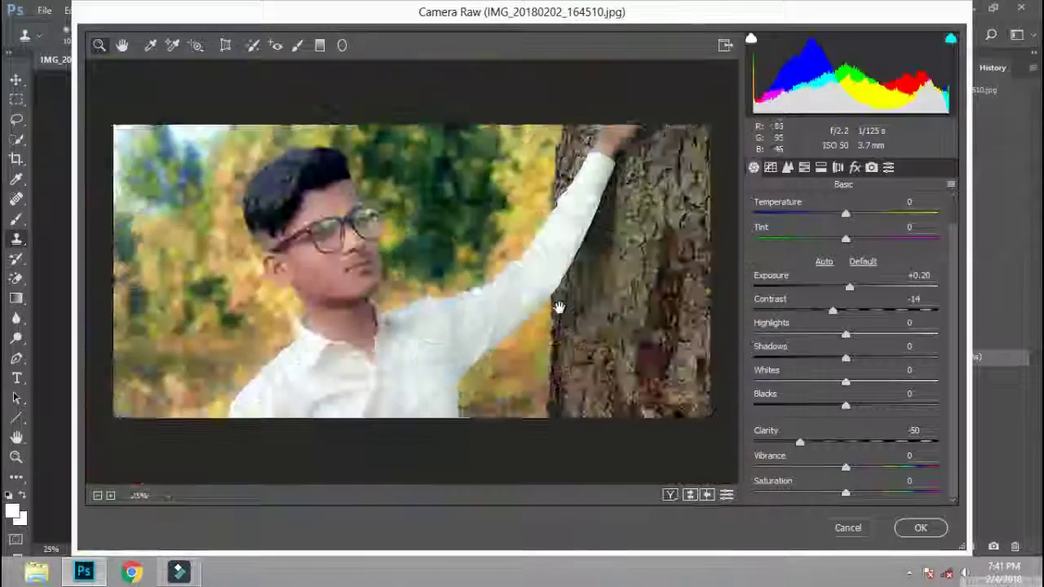
pyautogui.keyDown('alt'); pyautogui.click(545, 307); pyautogui.keyUp('alt')
pyautogui.click(403, 279)
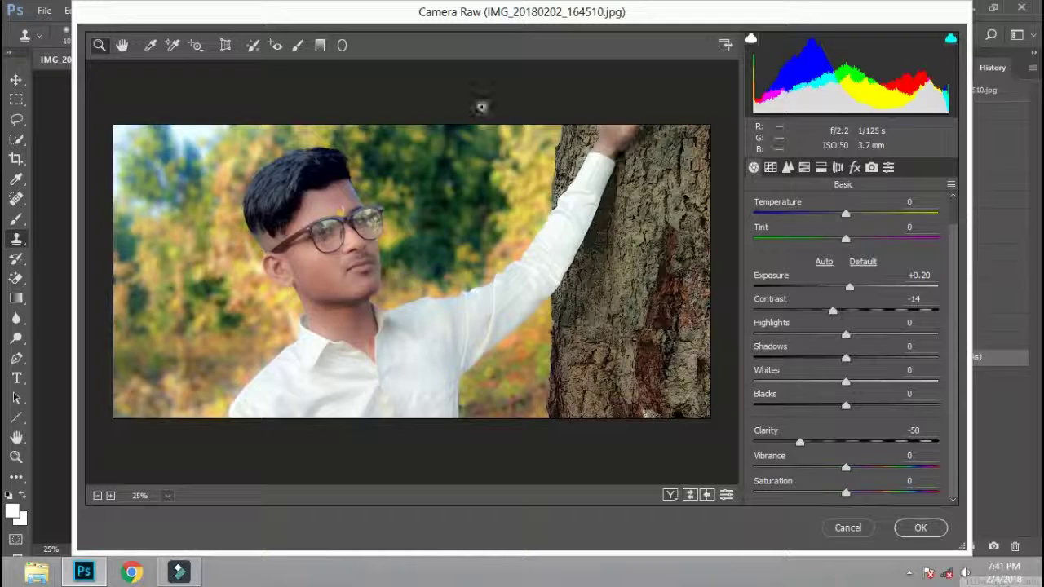
pyautogui.click(920, 528)
# Step: Zoom in and clone background over the grey blotch at the cheek's edge
pyautogui.keyDown('alt'); pyautogui.scroll(4, 434, 317); pyautogui.keyUp('alt')
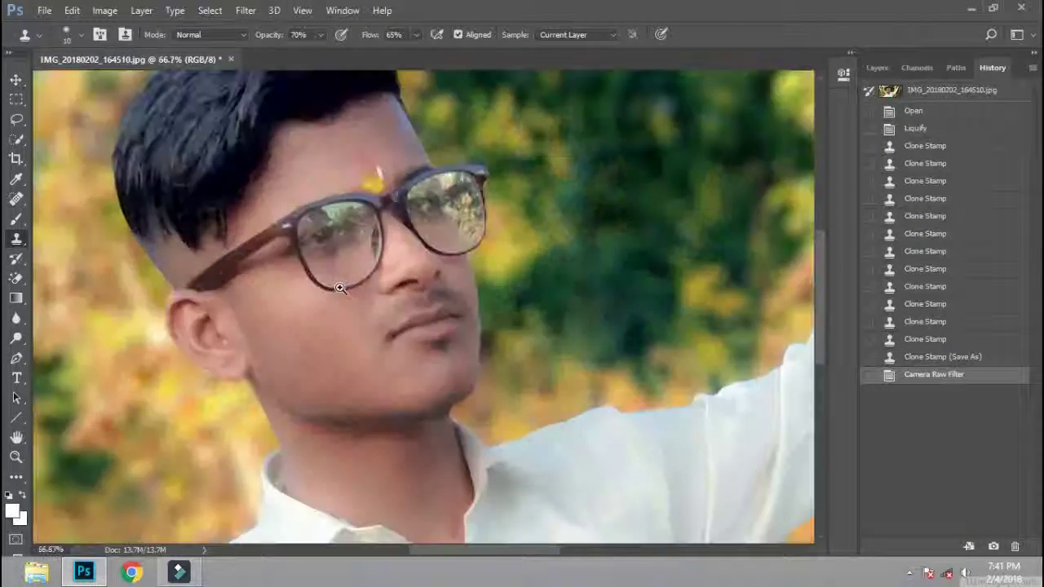
pyautogui.keyDown('alt'); pyautogui.scroll(2, 434, 317); pyautogui.keyUp('alt')
pyautogui.keyDown('alt'); pyautogui.scroll(1, 434, 317); pyautogui.keyUp('alt')
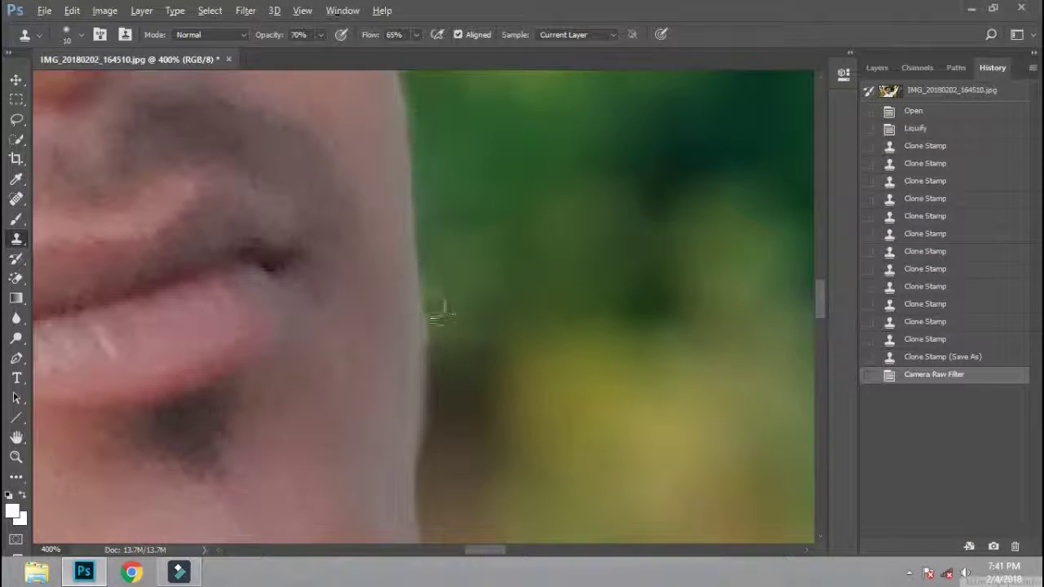
pyautogui.moveTo(437, 325); pyautogui.dragTo(438, 373)
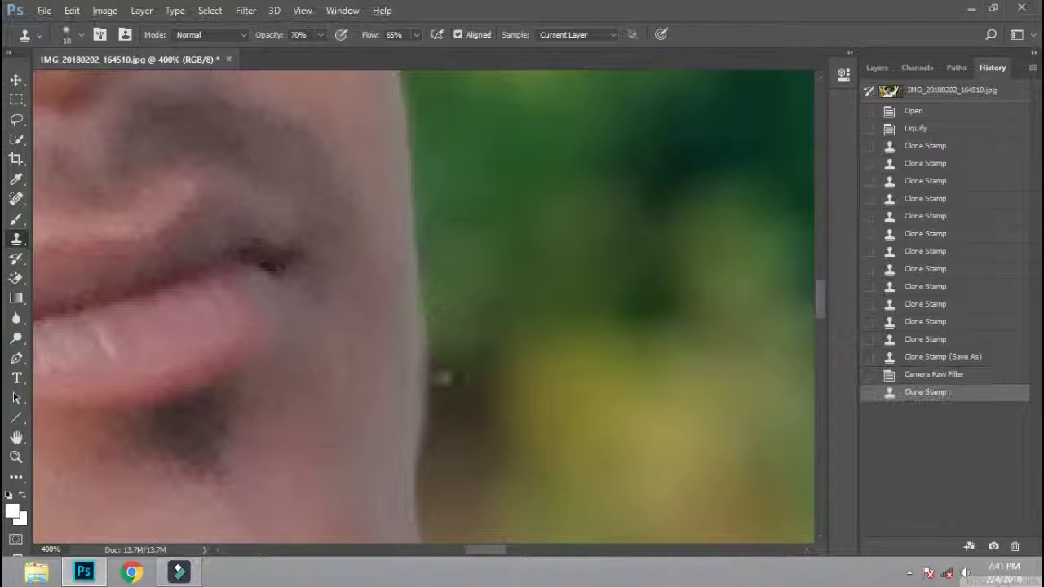
pyautogui.click(435, 325)
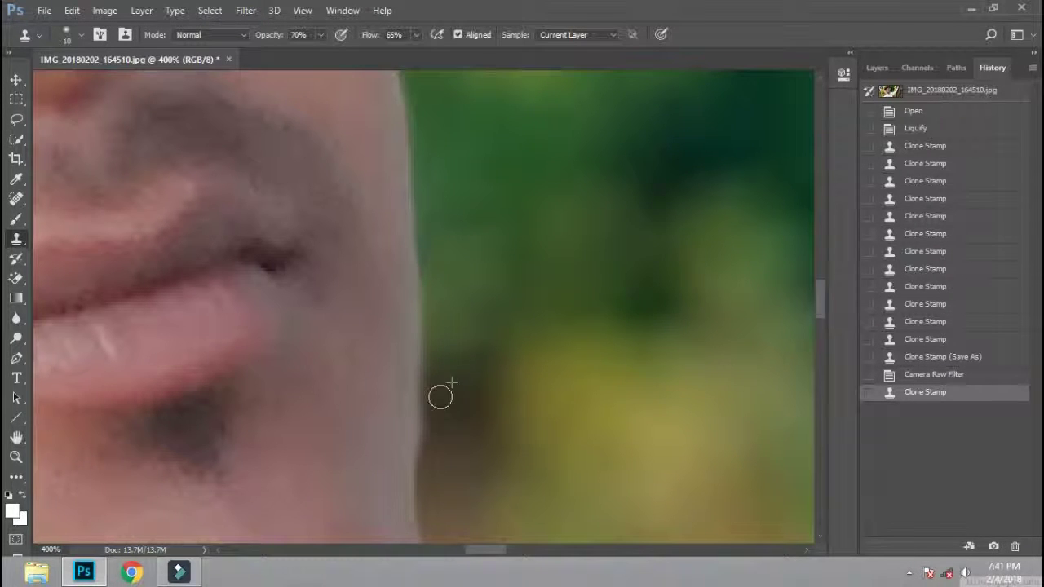
pyautogui.moveTo(430, 463); pyautogui.dragTo(436, 368)
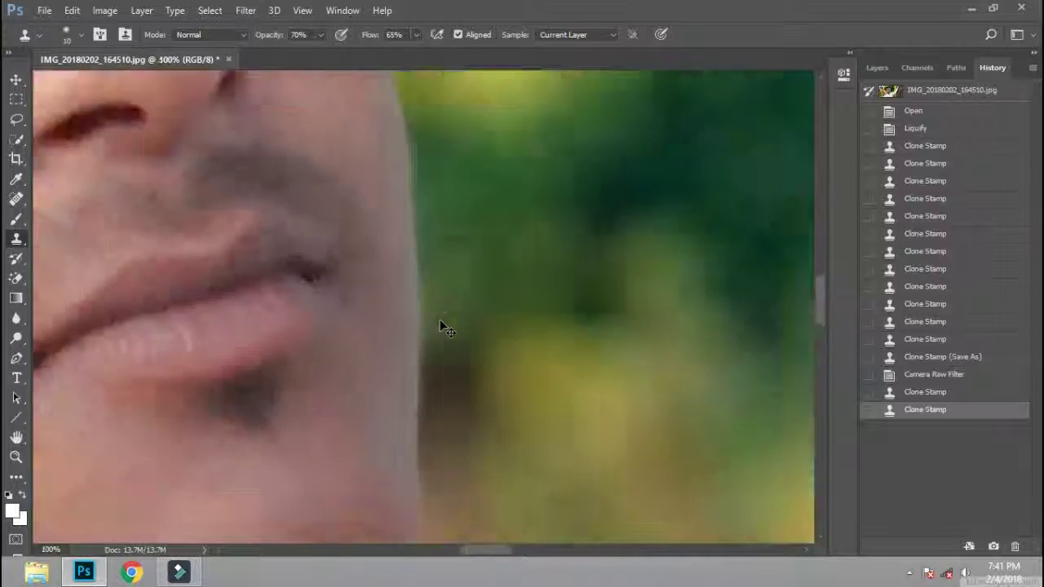
pyautogui.keyDown('alt'); pyautogui.scroll(-7, 441, 326); pyautogui.keyUp('alt')
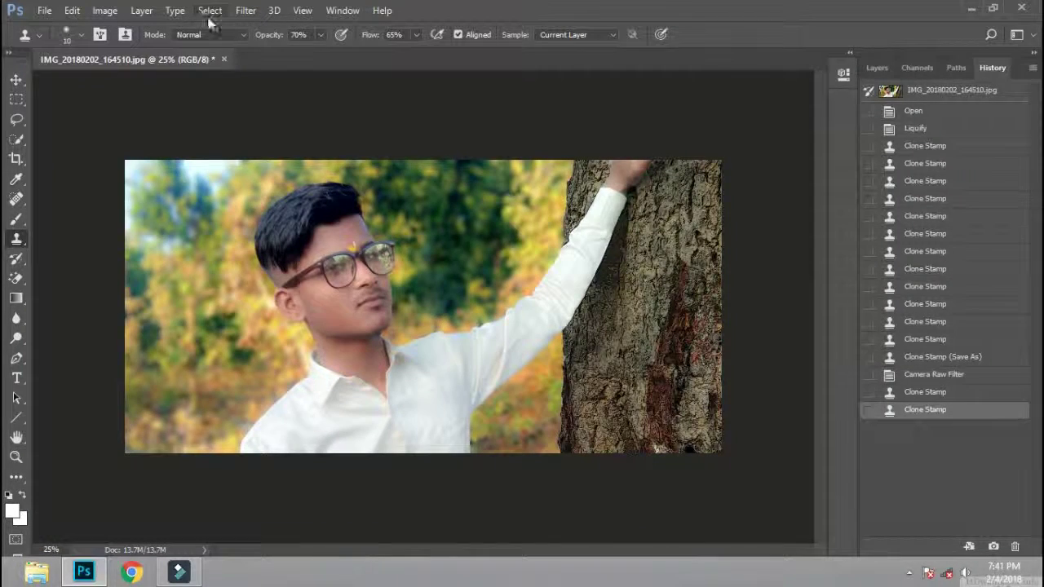
pyautogui.click(243, 11)
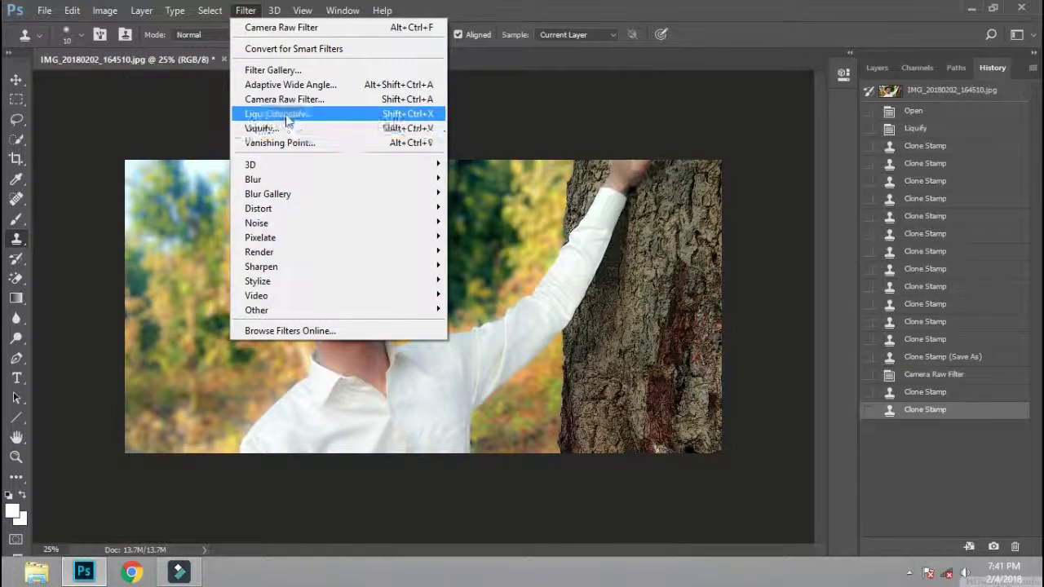
# Step: Apply Lens Correction with a Vignette Amount of about -69
pyautogui.click(277, 129)
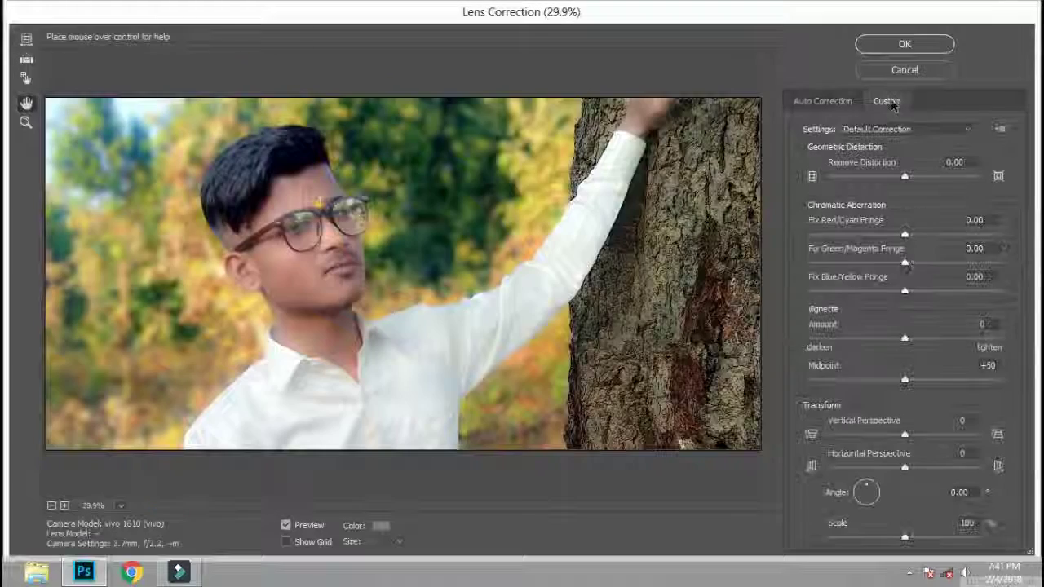
pyautogui.moveTo(904, 262)
pyautogui.mouseDown()
pyautogui.moveTo(917, 261)
pyautogui.moveTo(876, 262)
pyautogui.mouseUp()
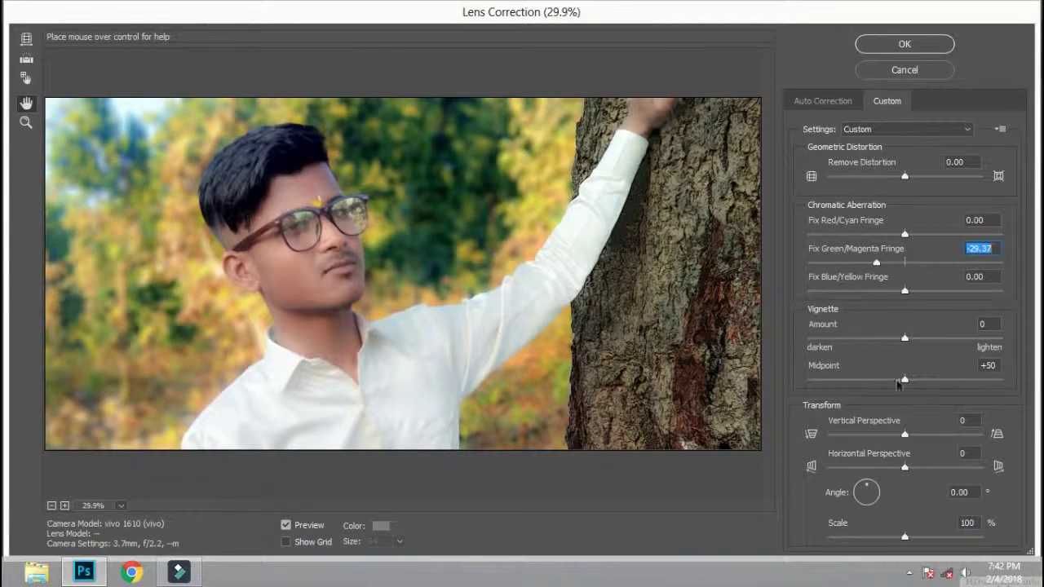
pyautogui.moveTo(905, 337); pyautogui.dragTo(858, 338)
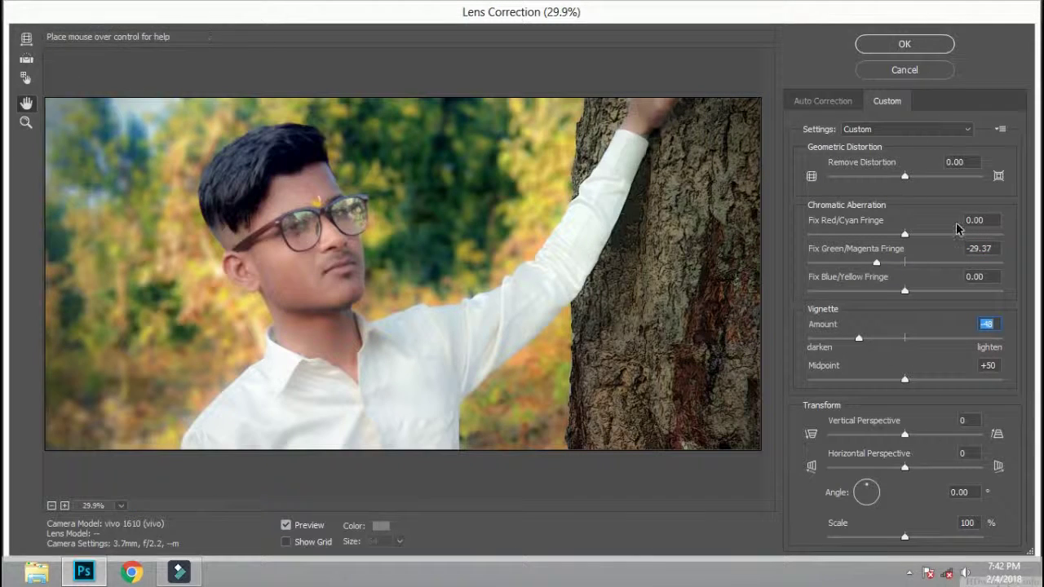
pyautogui.click(883, 72)
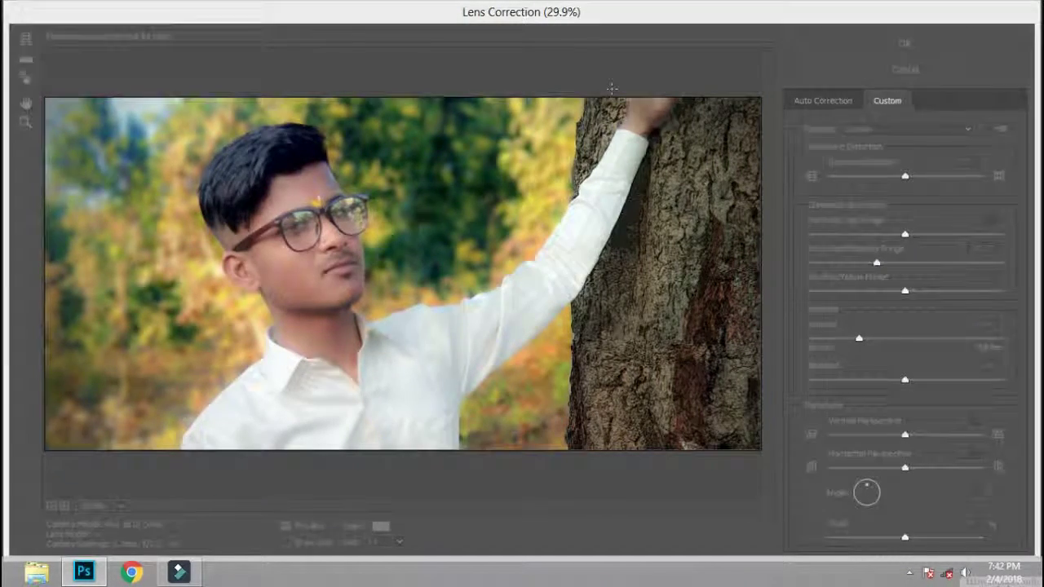
pyautogui.click(245, 10)
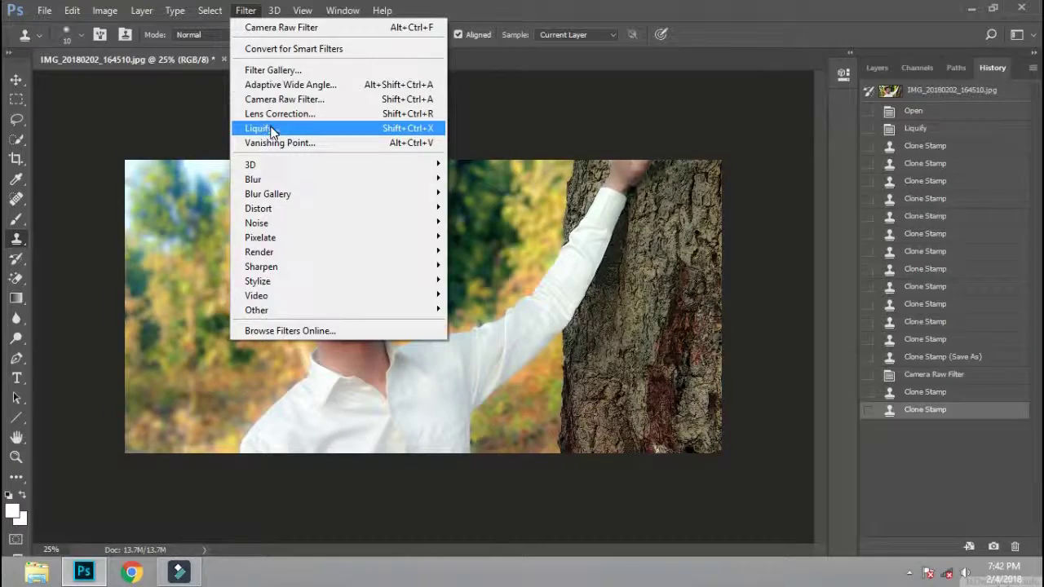
pyautogui.click(277, 114)
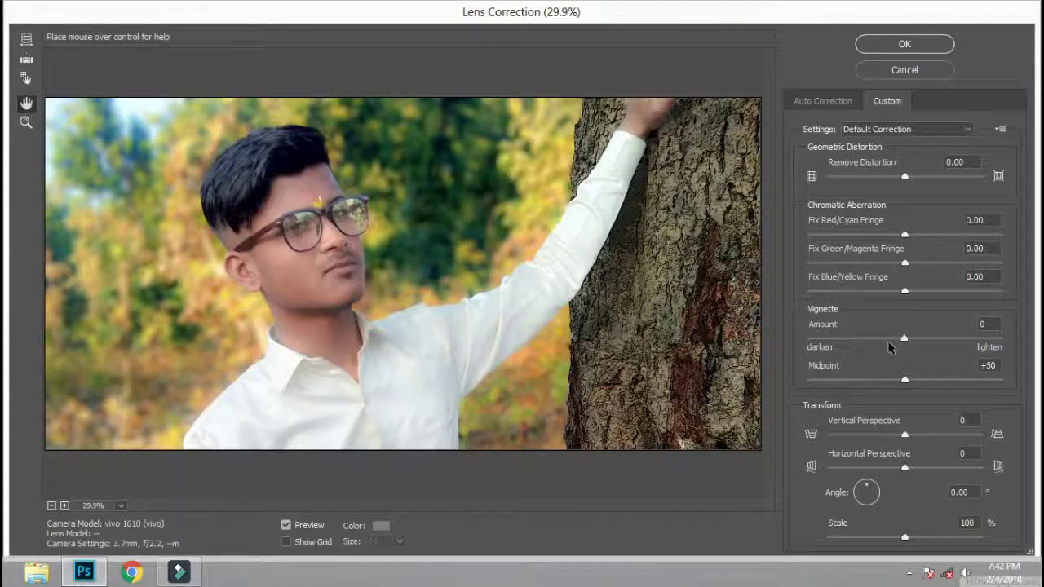
pyautogui.moveTo(904, 337); pyautogui.dragTo(837, 337)
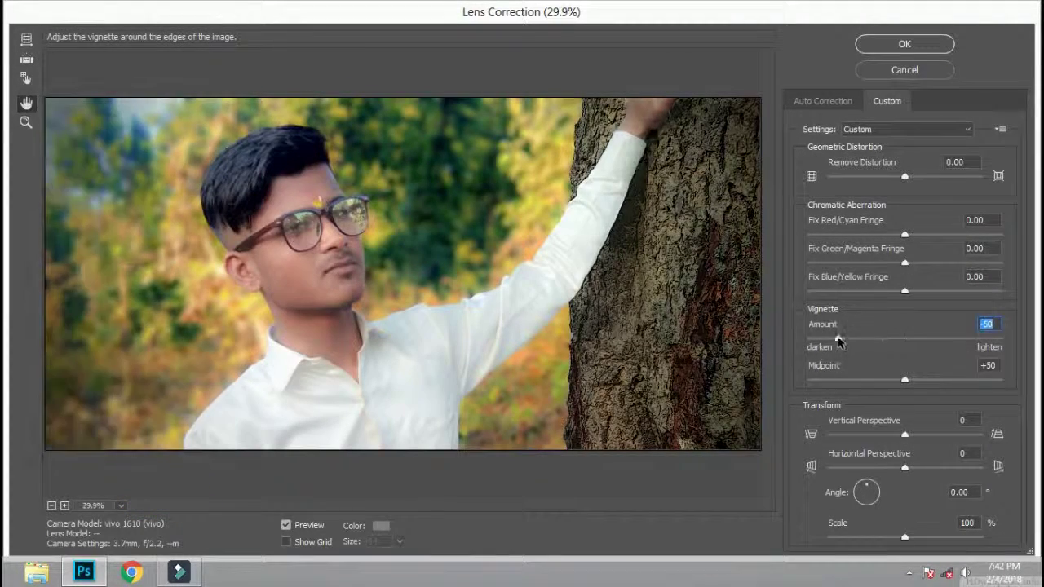
pyautogui.click(930, 44)
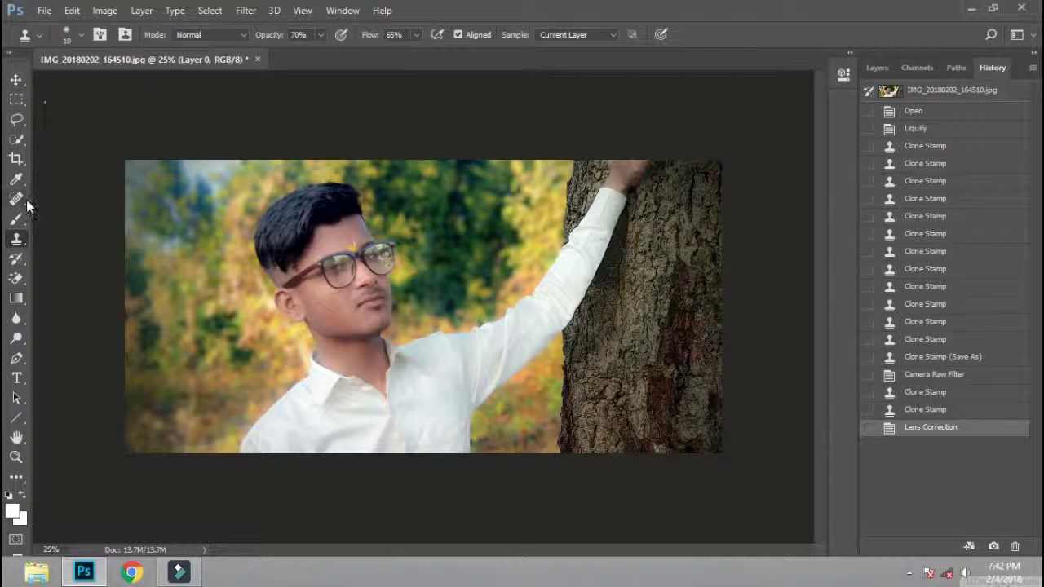
# Step: In Layer Style, turn off Drop Shadow and enable a white Inner Glow
pyautogui.click(242, 11)
pyautogui.moveTo(141, 11)
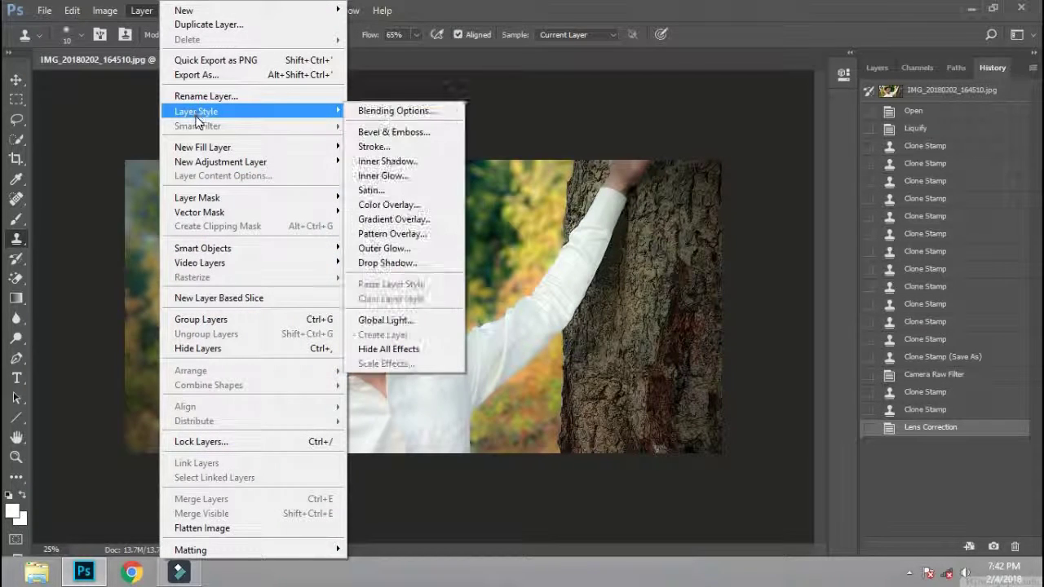
pyautogui.moveTo(196, 111)
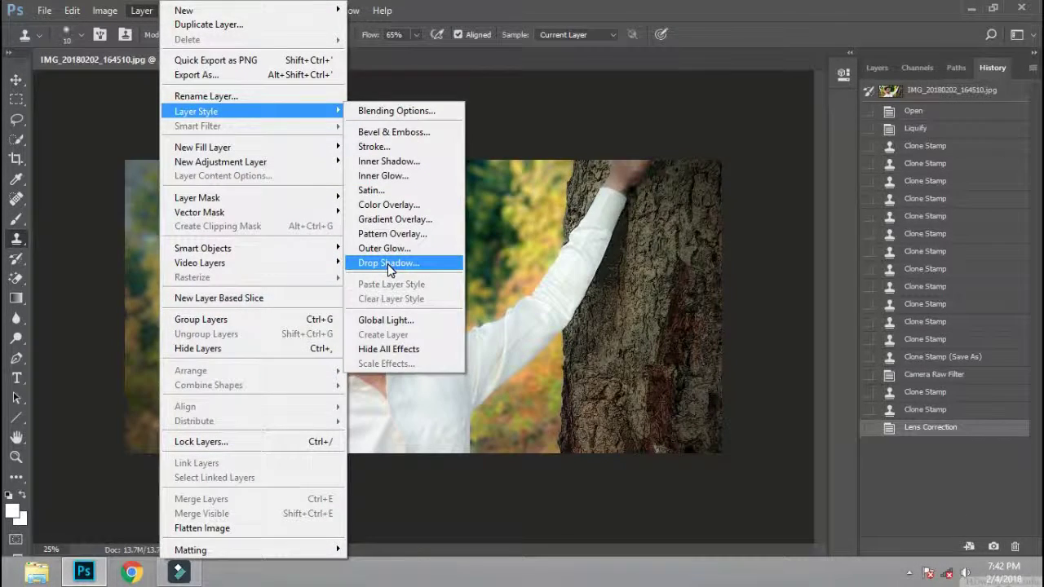
pyautogui.click(389, 263)
pyautogui.click(544, 397)
pyautogui.click(544, 258)
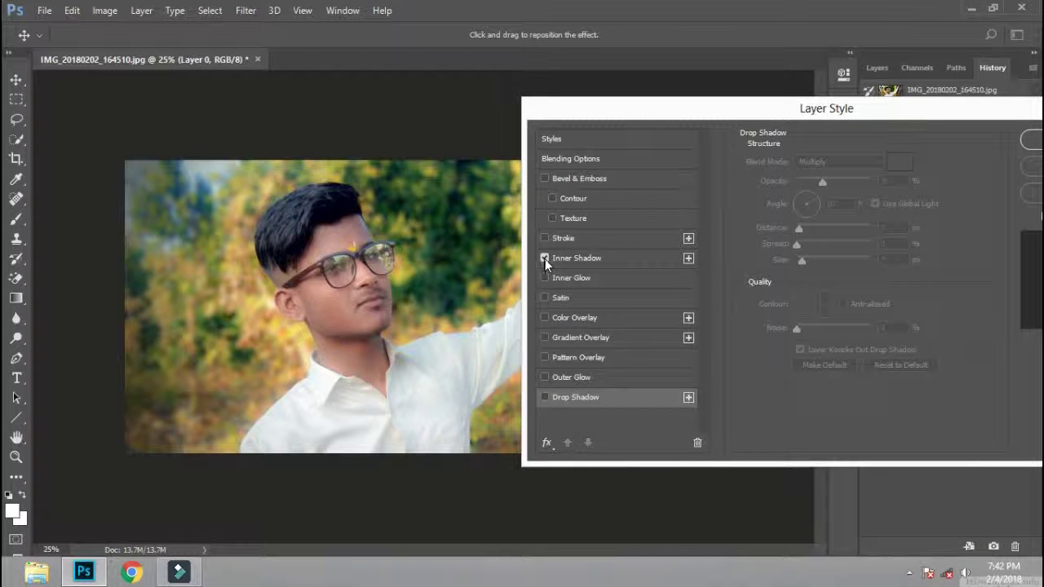
pyautogui.click(544, 278)
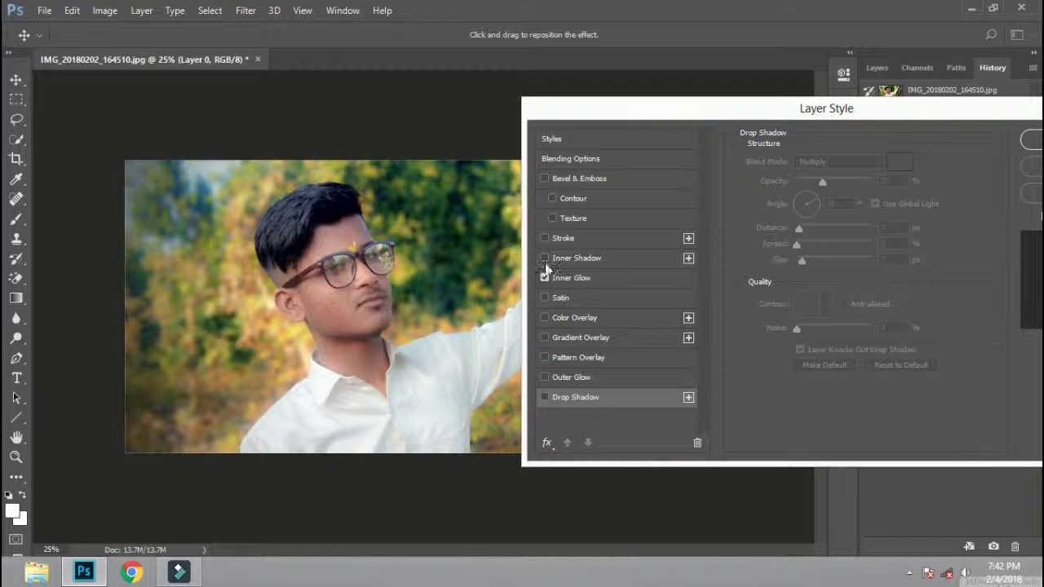
pyautogui.click(564, 279)
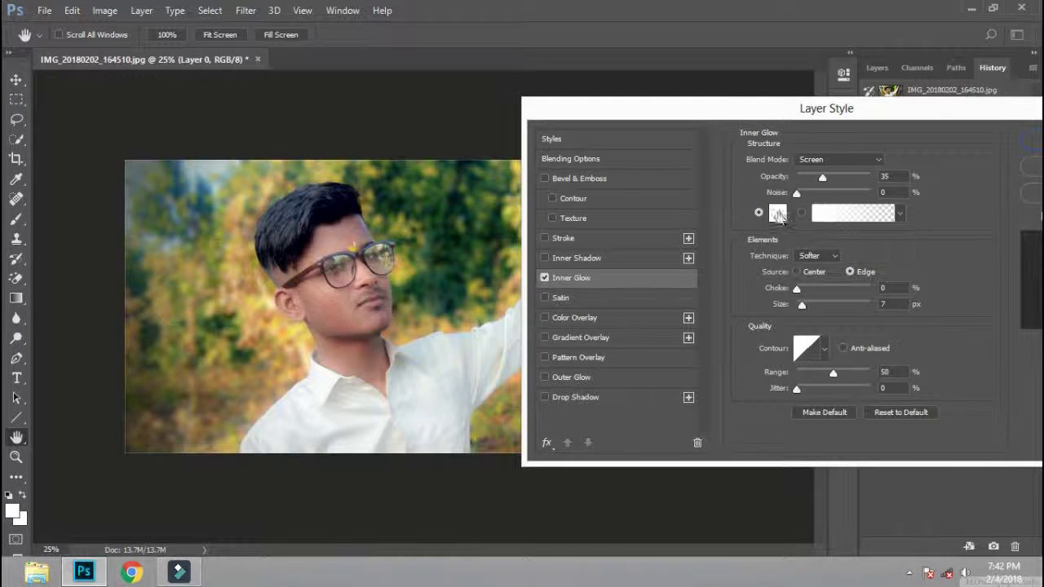
pyautogui.click(779, 213)
pyautogui.click(674, 123)
# Step: Set the Inner Glow to Choke 58 and Size 2 px, raise its opacity, and apply
pyautogui.click(811, 289)
pyautogui.moveTo(734, 108); pyautogui.dragTo(721, 113)
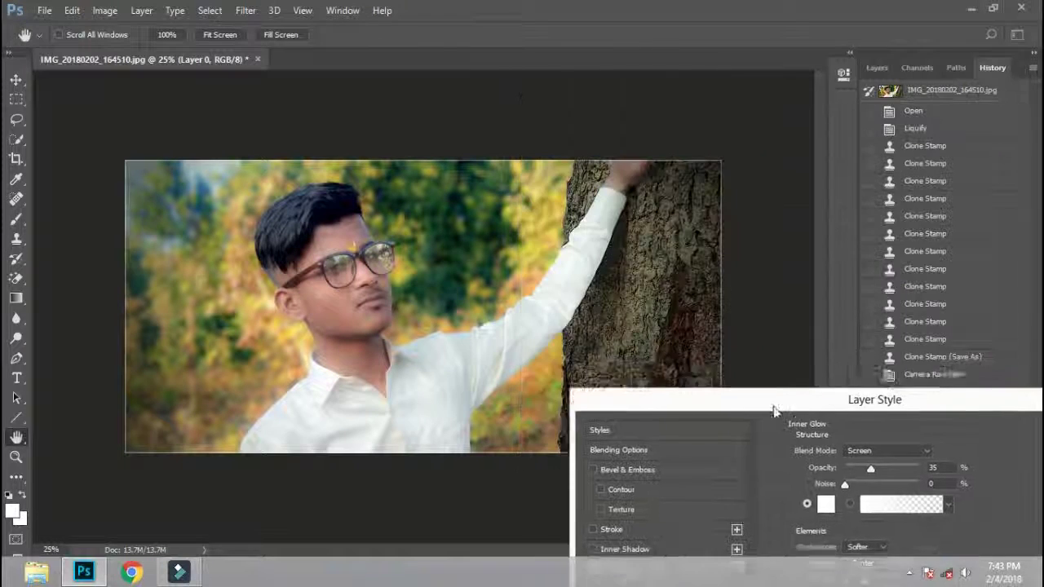
pyautogui.moveTo(796, 317)
pyautogui.mouseDown()
pyautogui.moveTo(808, 306)
pyautogui.moveTo(751, 288)
pyautogui.moveTo(789, 313)
pyautogui.moveTo(780, 310)
pyautogui.moveTo(796, 295)
pyautogui.moveTo(784, 292)
pyautogui.mouseUp()
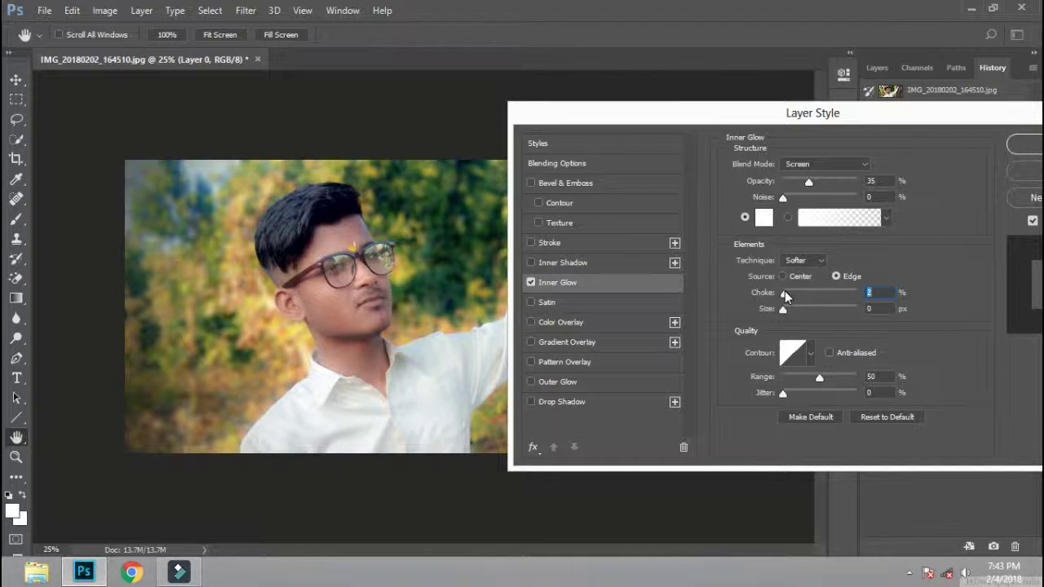
pyautogui.click(782, 309)
pyautogui.write('2')
pyautogui.moveTo(788, 292); pyautogui.dragTo(826, 295)
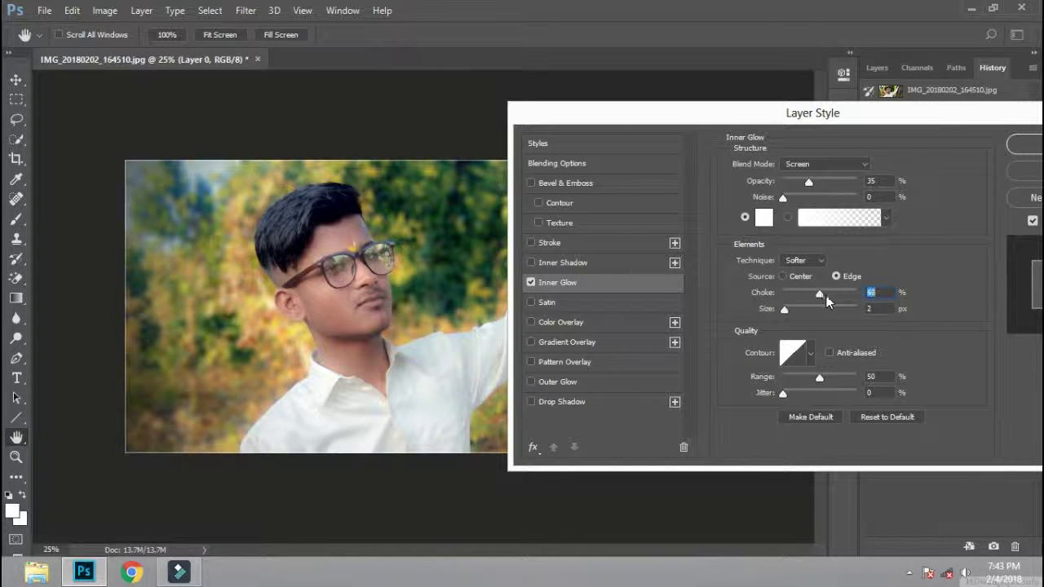
pyautogui.moveTo(809, 182); pyautogui.dragTo(824, 184)
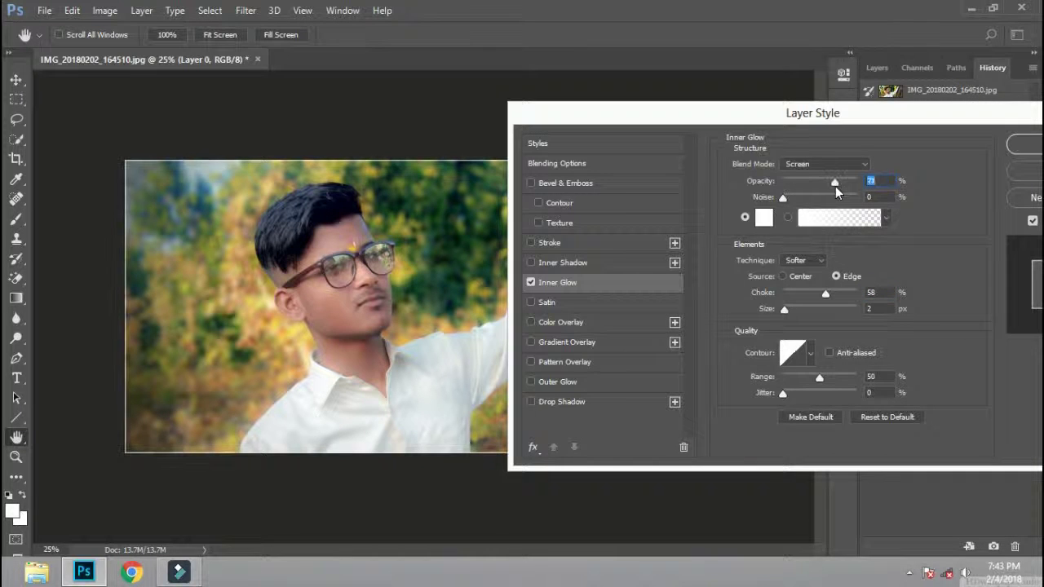
pyautogui.click(1024, 144)
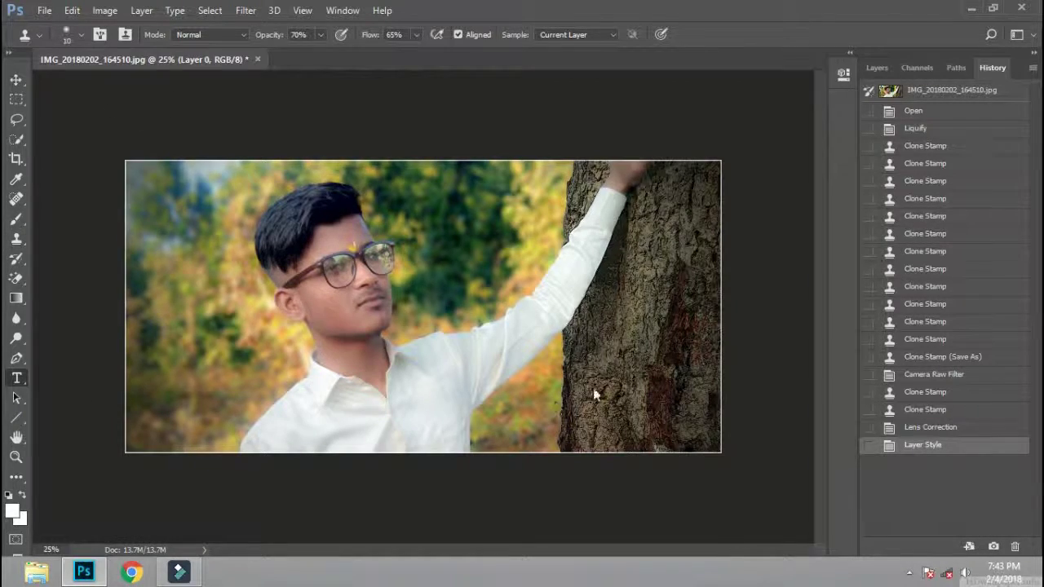
# Step: Draw a text box on the tree trunk, type the person's first name, and set it to 150 pt
pyautogui.press('t')
pyautogui.scroll(3, 594, 395)
pyautogui.moveTo(244, 337); pyautogui.dragTo(668, 437)
pyautogui.write('Rahman')
pyautogui.hotkey('ctrl', 'a')
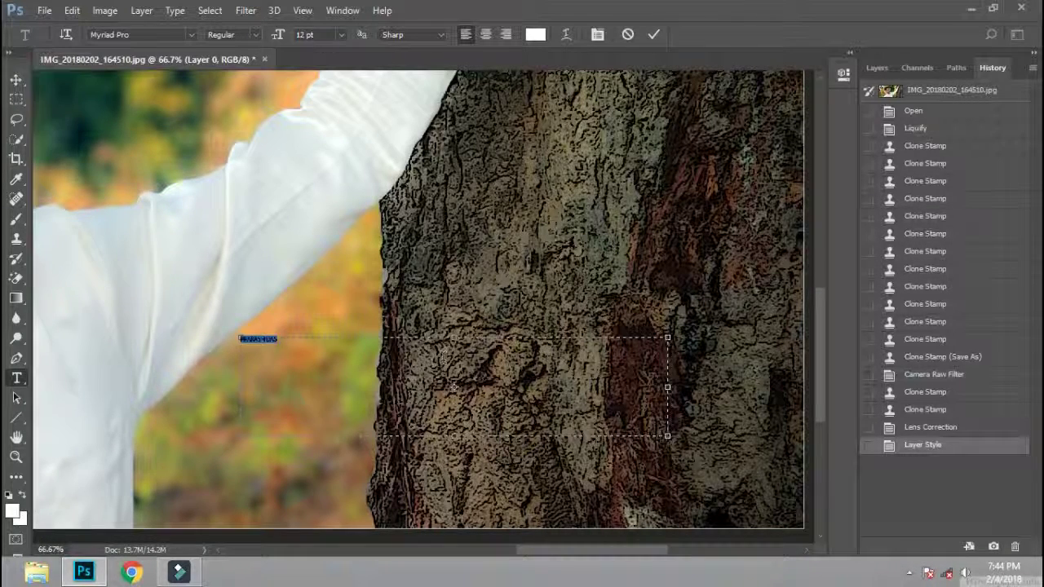
pyautogui.write('200')
pyautogui.press('Return')
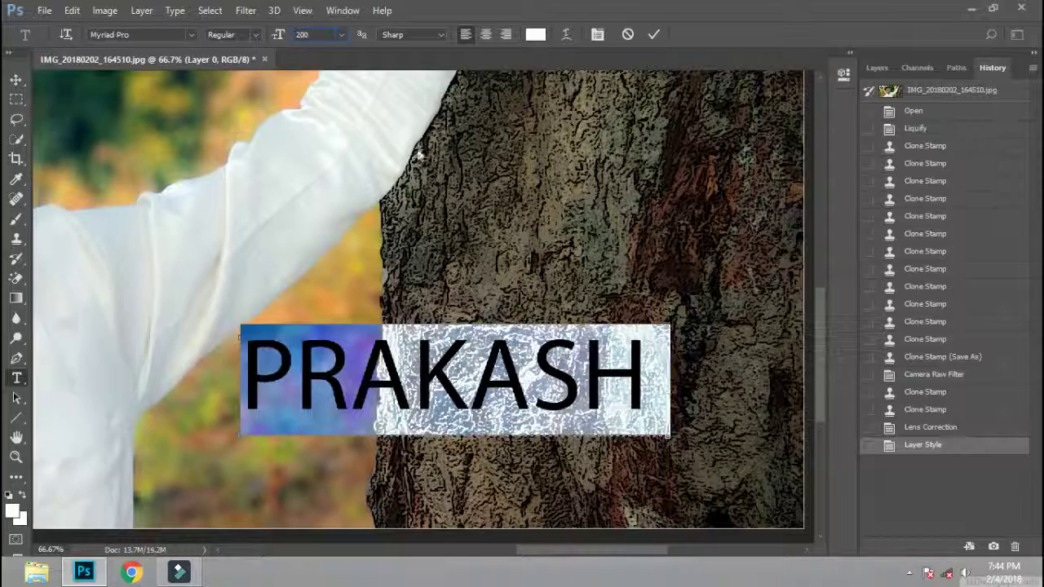
pyautogui.write('150')
pyautogui.press('Return')
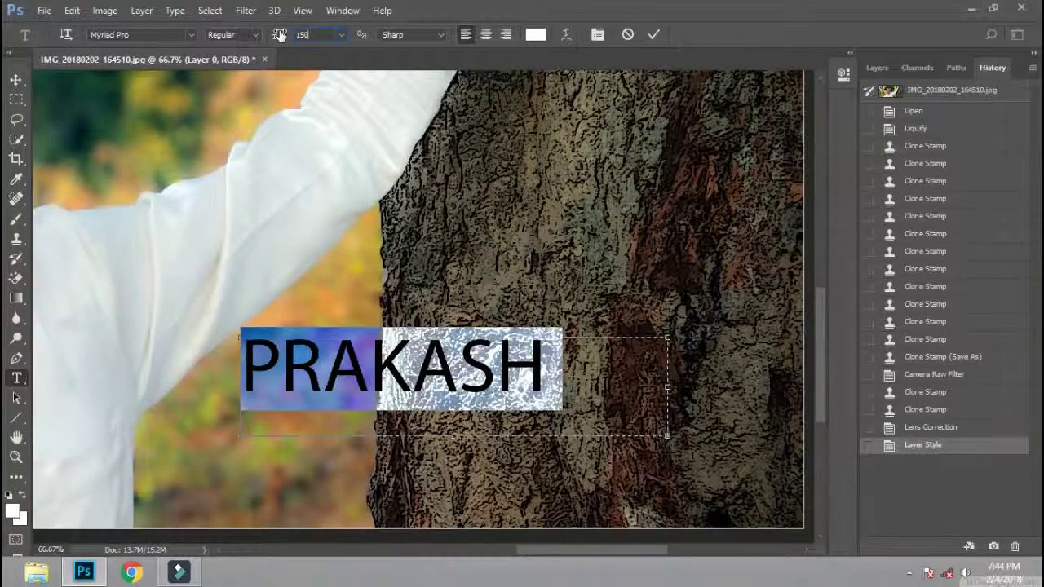
# Step: Add the surname after the first name and select the whole title
pyautogui.click(587, 396)
pyautogui.write('DAS')
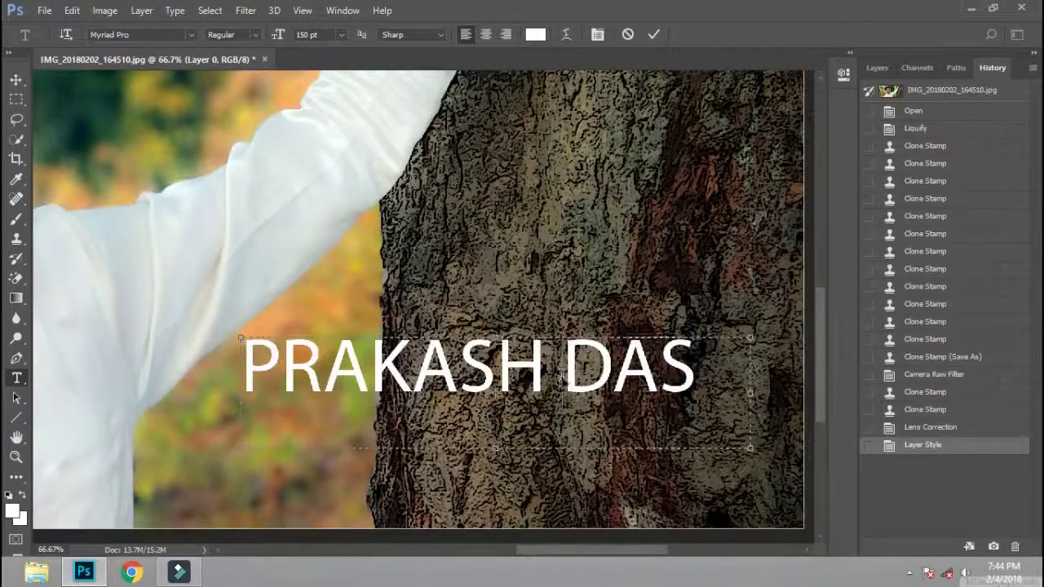
pyautogui.hotkey('ctrl', '-')
pyautogui.hotkey('ctrl', '-')
pyautogui.hotkey('ctrl', 'a')
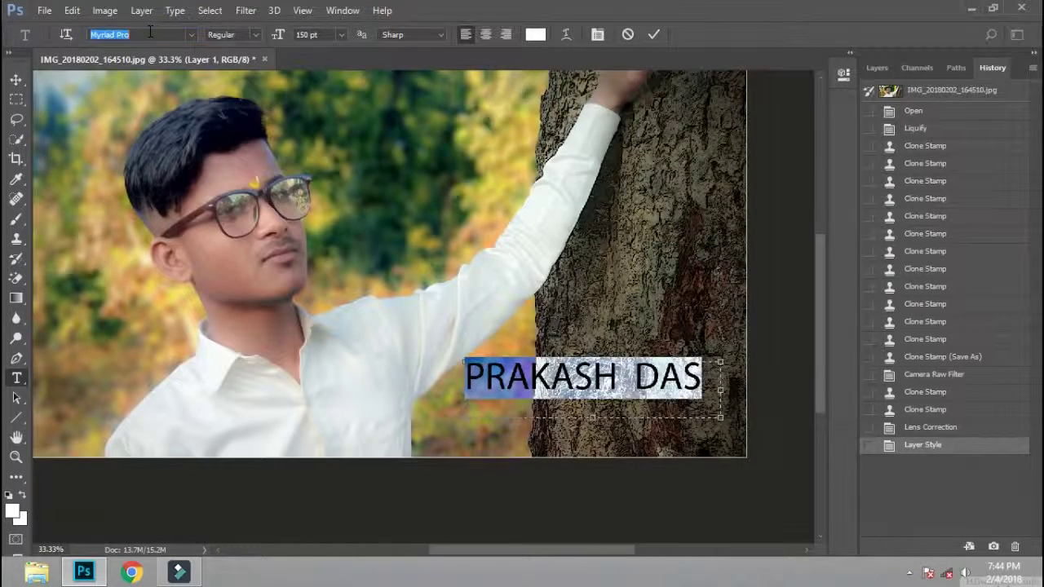
# Step: Try several fonts and settle on a bold font for the name title
pyautogui.write('a')
pyautogui.press('BackSpace')
pyautogui.write('a')
pyautogui.press('BackSpace')
pyautogui.press('Down')
pyautogui.press('Down')
pyautogui.press('Down')
pyautogui.press('Down')
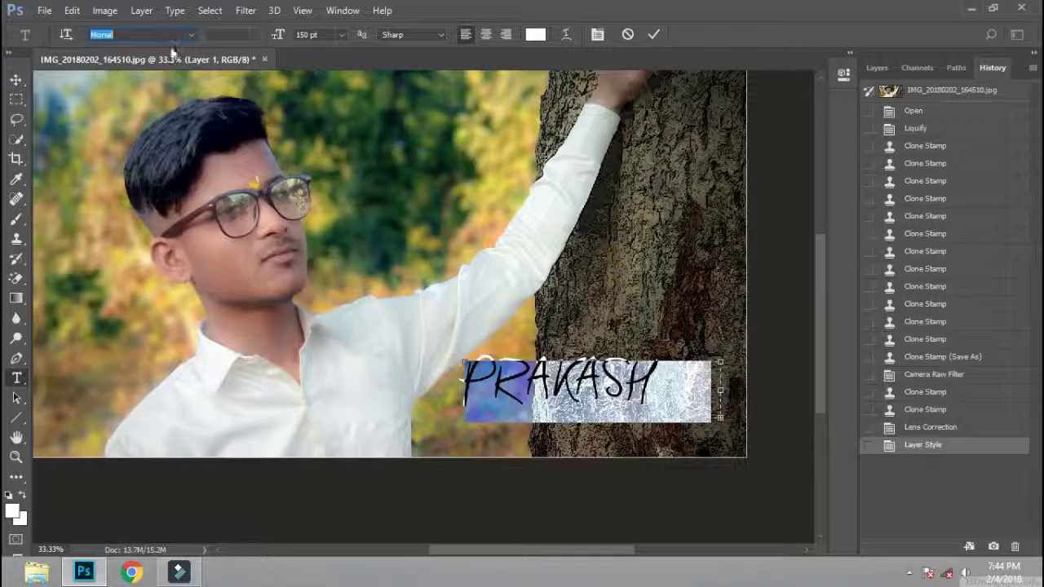
pyautogui.click(193, 34)
pyautogui.click(172, 36)
pyautogui.press('Down')
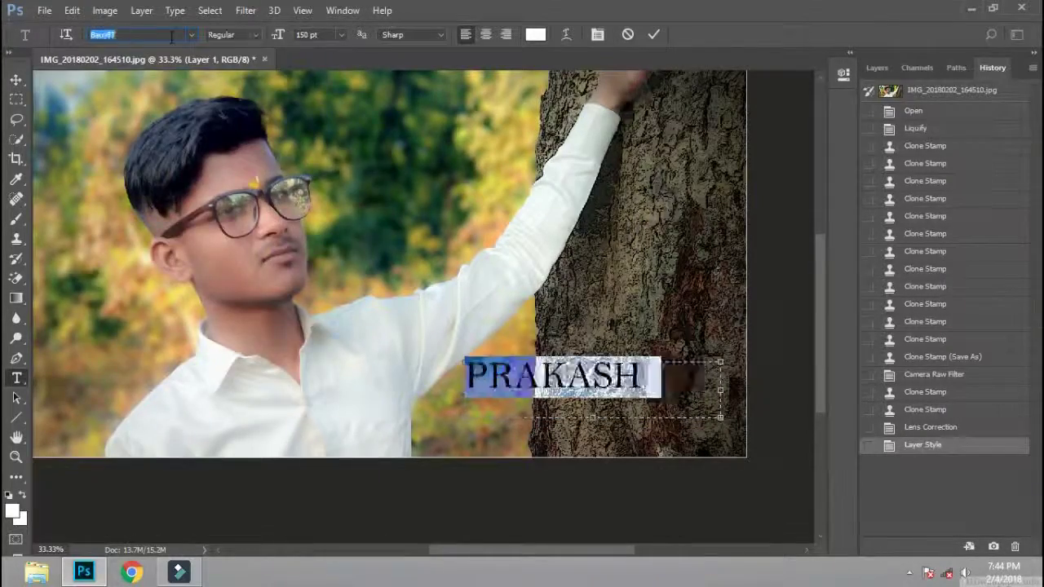
pyautogui.click(193, 35)
pyautogui.scroll(-5, 163, 326)
# Step: Commit the title, move it left over the shirt, and scale it to about 60 percent
pyautogui.click(187, 389)
pyautogui.click(16, 79)
pyautogui.moveTo(555, 377); pyautogui.dragTo(139, 329)
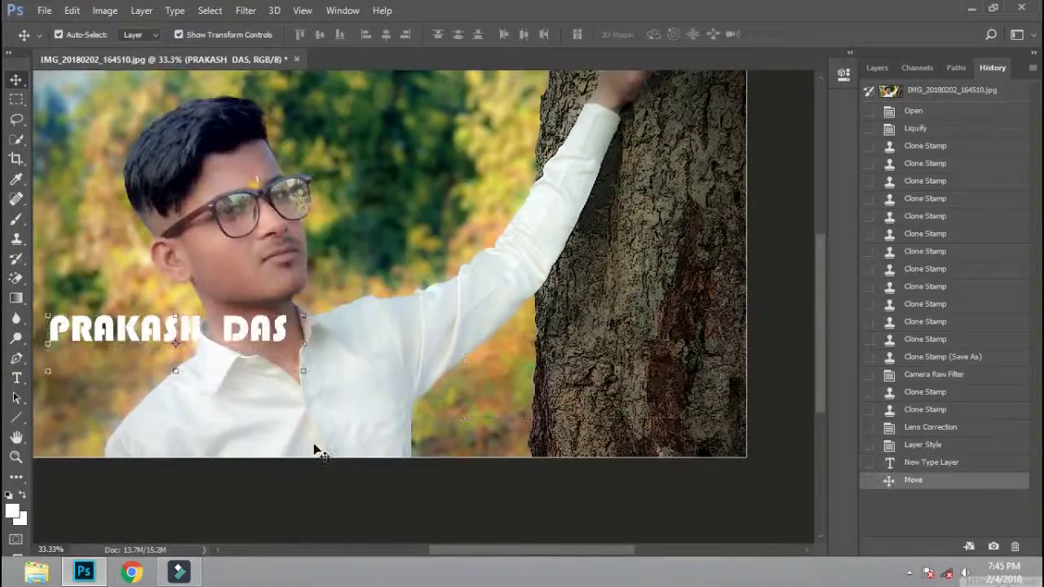
pyautogui.hotkey('ctrl', '-')
pyautogui.hotkey('ctrl', 't')
pyautogui.moveTo(388, 388)
pyautogui.mouseDown()
pyautogui.moveTo(255, 377)
pyautogui.moveTo(261, 389)
pyautogui.mouseUp()
pyautogui.press('Return')
# Step: Open the blue abstract background image from drive E's EDIT PHOTOS 26-01-18 folder
pyautogui.click(877, 67)
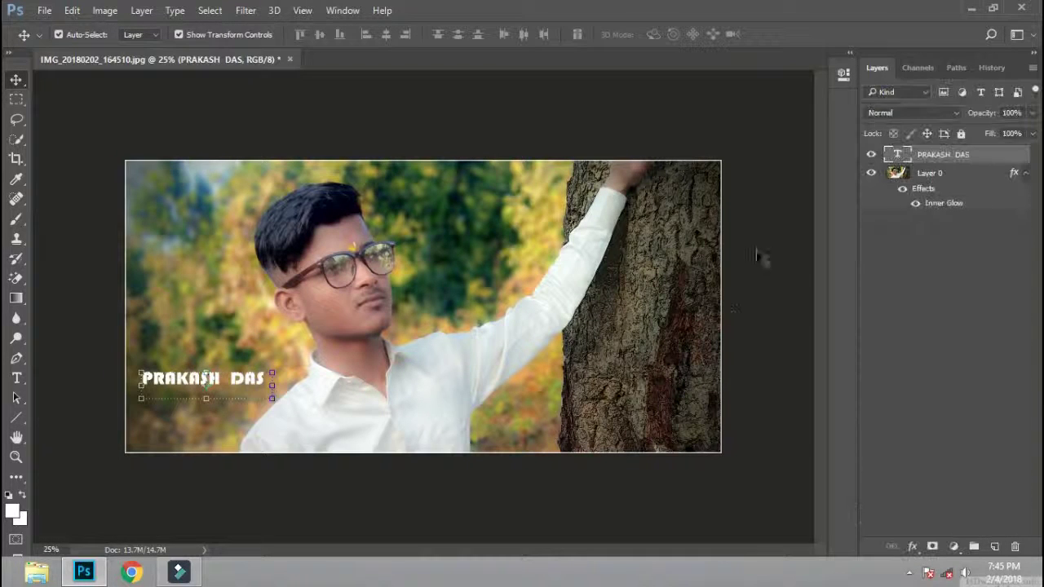
pyautogui.click(45, 10)
pyautogui.click(50, 39)
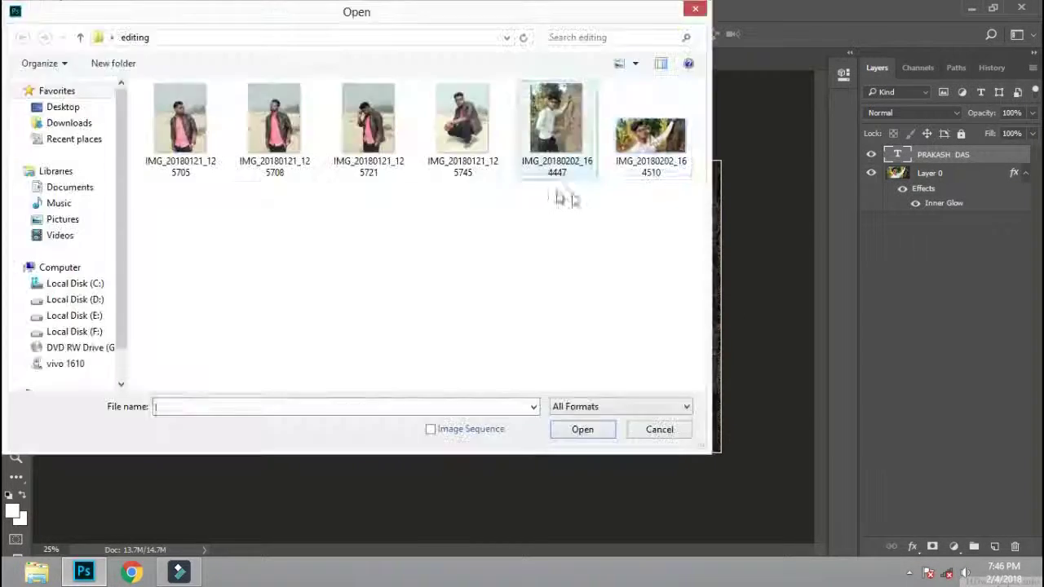
pyautogui.press('Escape')
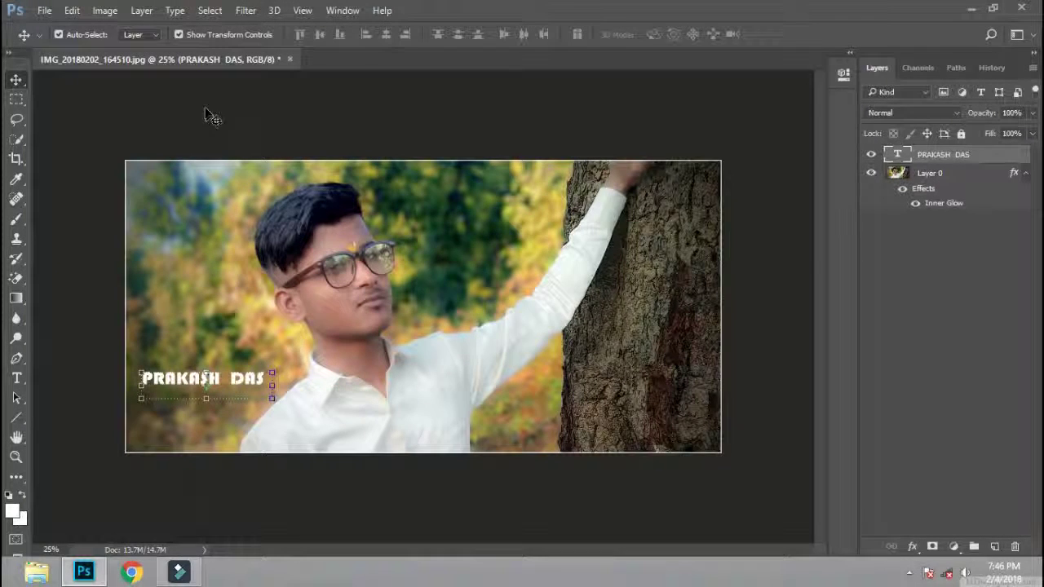
pyautogui.hotkey('ctrl', 'o')
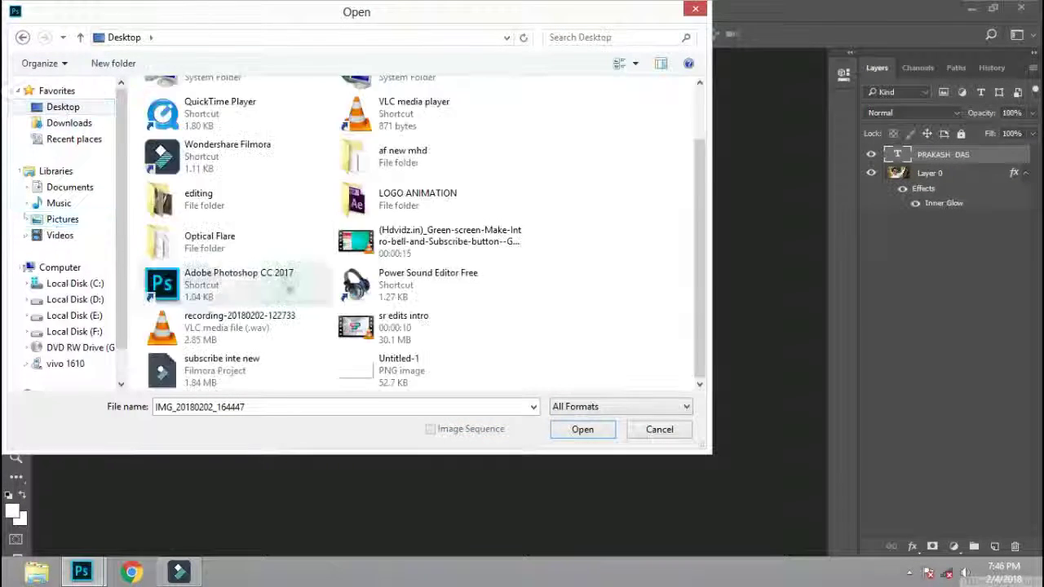
pyautogui.click(73, 316)
pyautogui.doubleClick(194, 124)
pyautogui.doubleClick(193, 123)
pyautogui.scroll(-5, 437, 204)
pyautogui.doubleClick(437, 163)
pyautogui.scroll(-3, 437, 141)
pyautogui.scroll(-2, 436, 204)
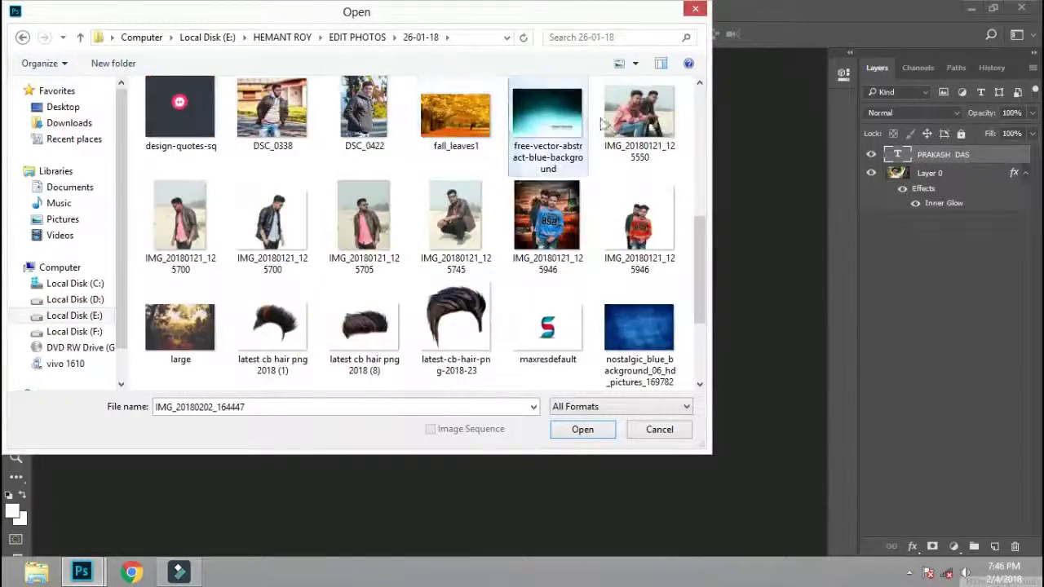
pyautogui.doubleClick(548, 102)
# Step: Place the abstract image into the portrait as a smart object clipped to the name text
pyautogui.moveTo(362, 333); pyautogui.dragTo(122, 326)
pyautogui.rightClick(947, 155)
pyautogui.click(663, 266)
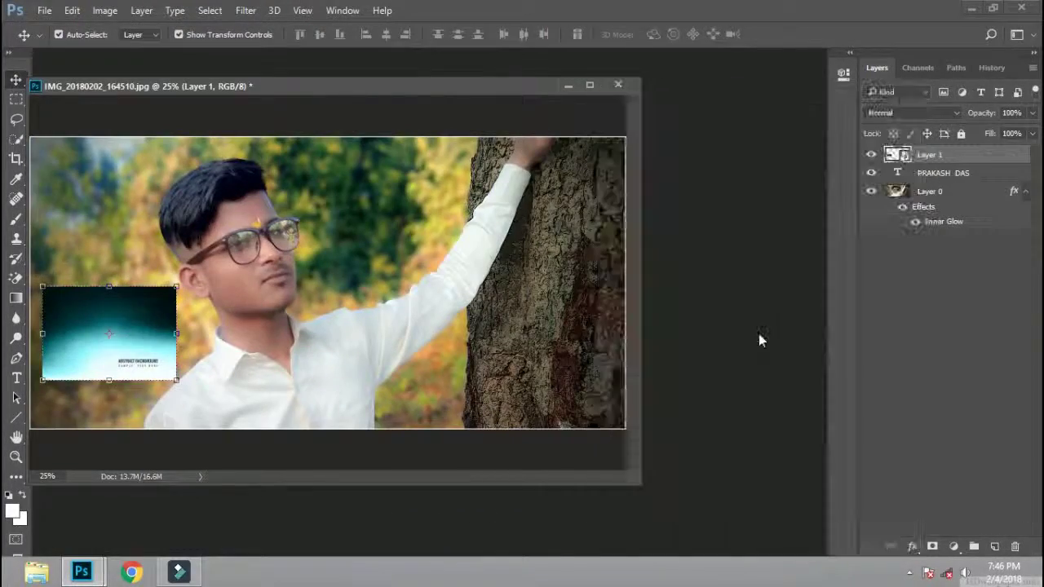
pyautogui.rightClick(930, 155)
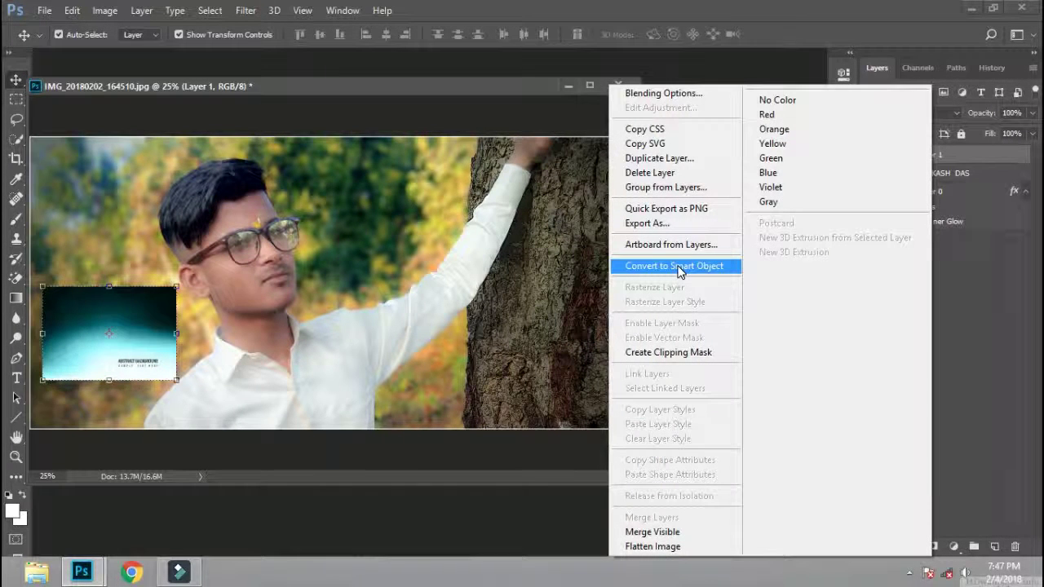
pyautogui.click(668, 352)
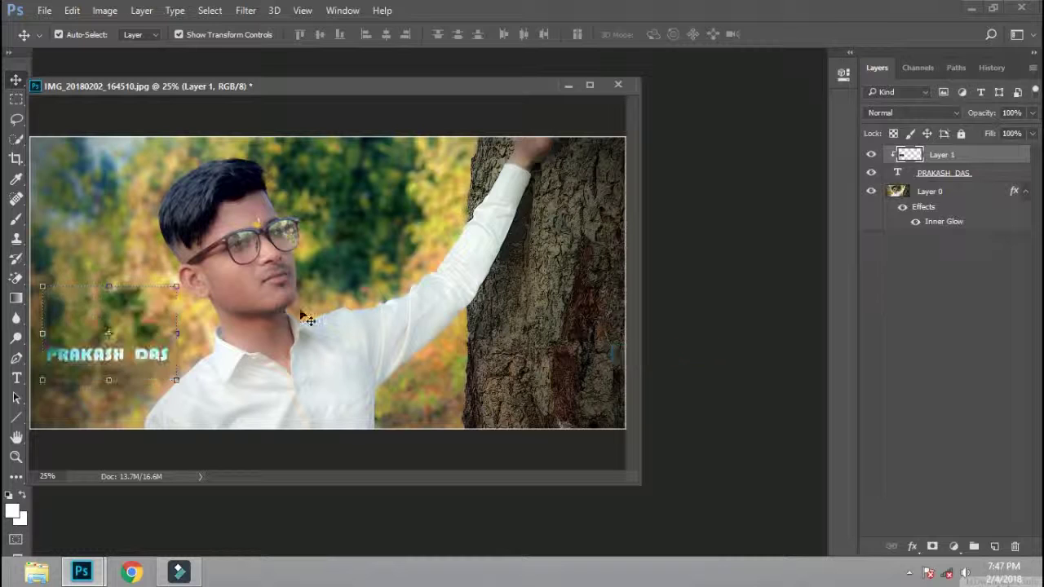
# Step: Enlarge the texture layer to cover the title and shift it toward the tree trunk
pyautogui.scroll(3, 121, 368)
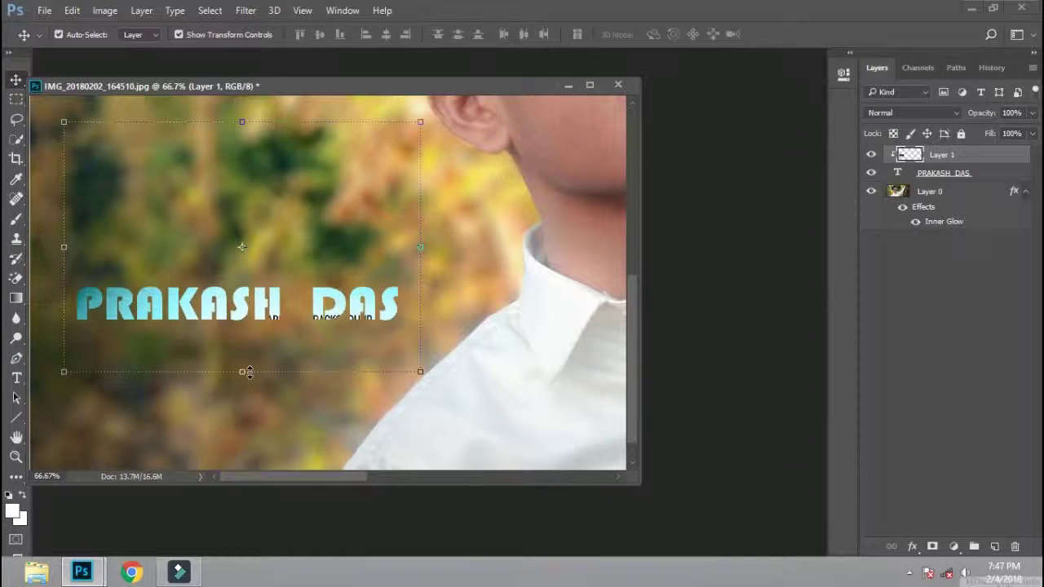
pyautogui.moveTo(273, 205); pyautogui.dragTo(301, 230)
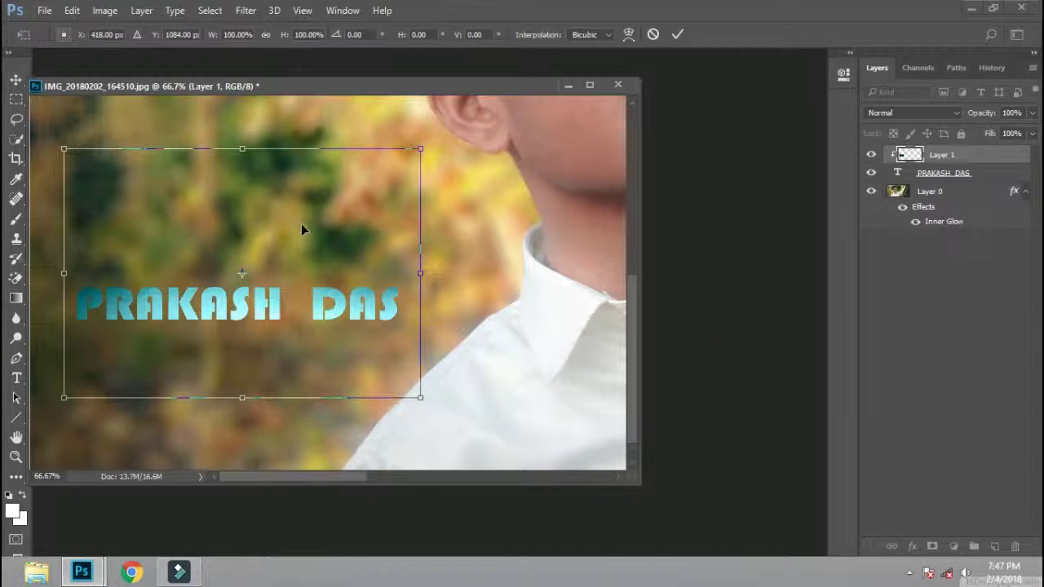
pyautogui.moveTo(64, 148); pyautogui.dragTo(38, 129)
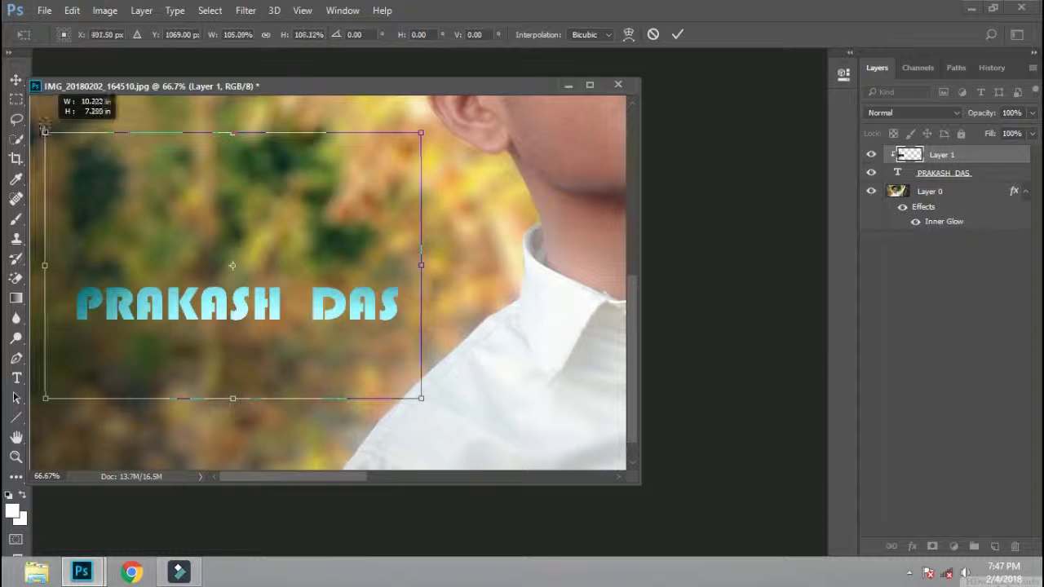
pyautogui.press('Return')
pyautogui.scroll(-3, 294, 224)
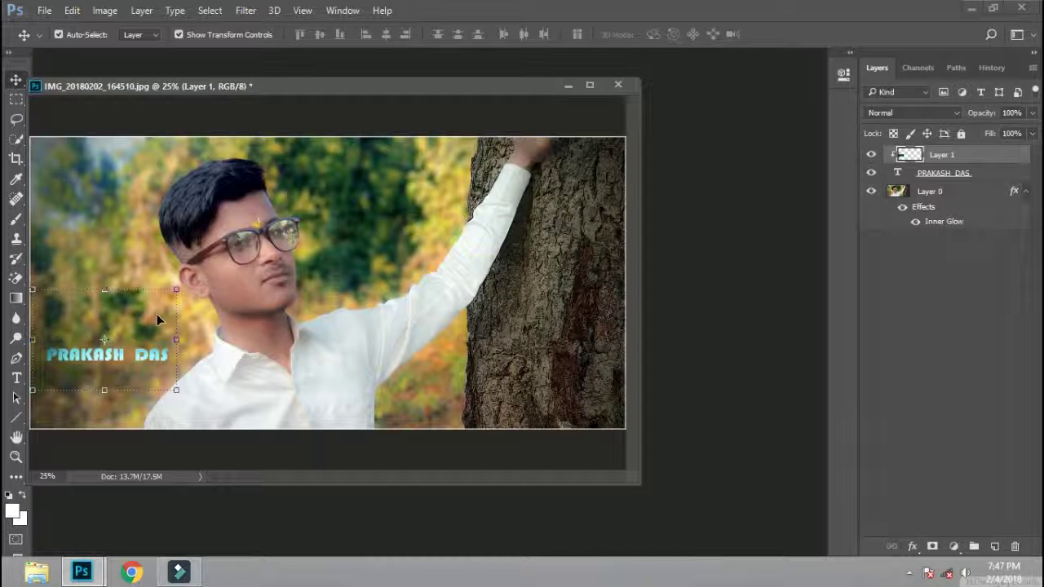
pyautogui.moveTo(158, 319); pyautogui.dragTo(239, 316)
pyautogui.hotkey('ctrl', 'z')
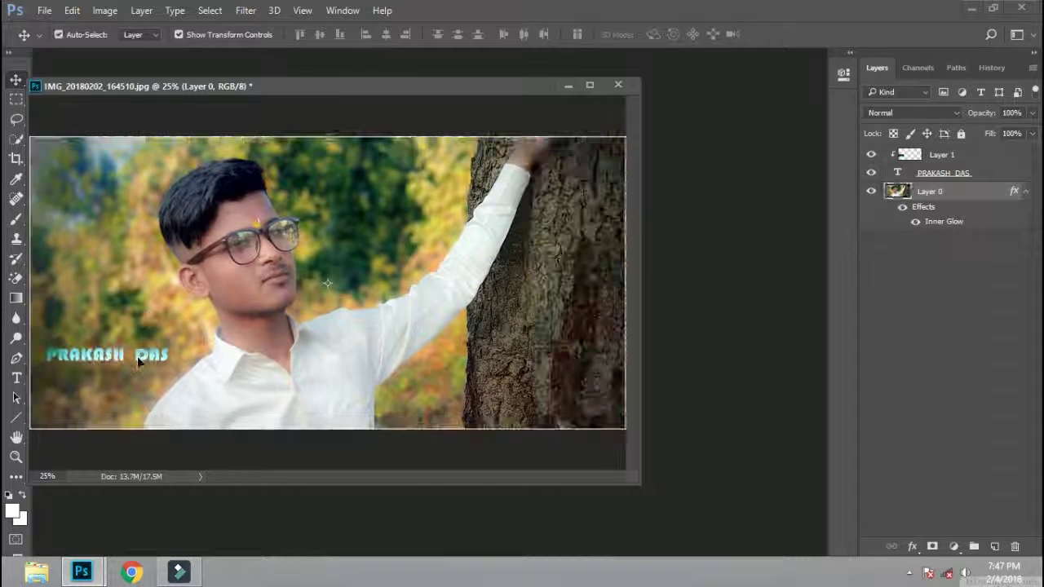
pyautogui.keyDown('ctrl'); pyautogui.click(138, 361); pyautogui.keyUp('ctrl')
pyautogui.hotkey('ctrl', 't')
pyautogui.moveTo(139, 362); pyautogui.dragTo(528, 359)
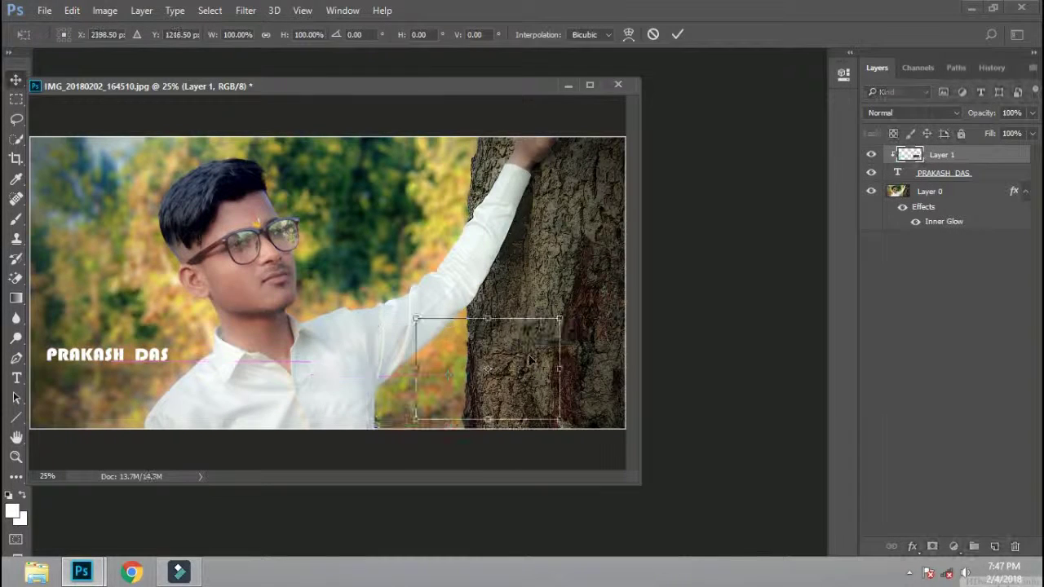
pyautogui.press('Return')
# Step: Move the name title onto the tree trunk's edge and realign the texture inside the letters
pyautogui.click(119, 359)
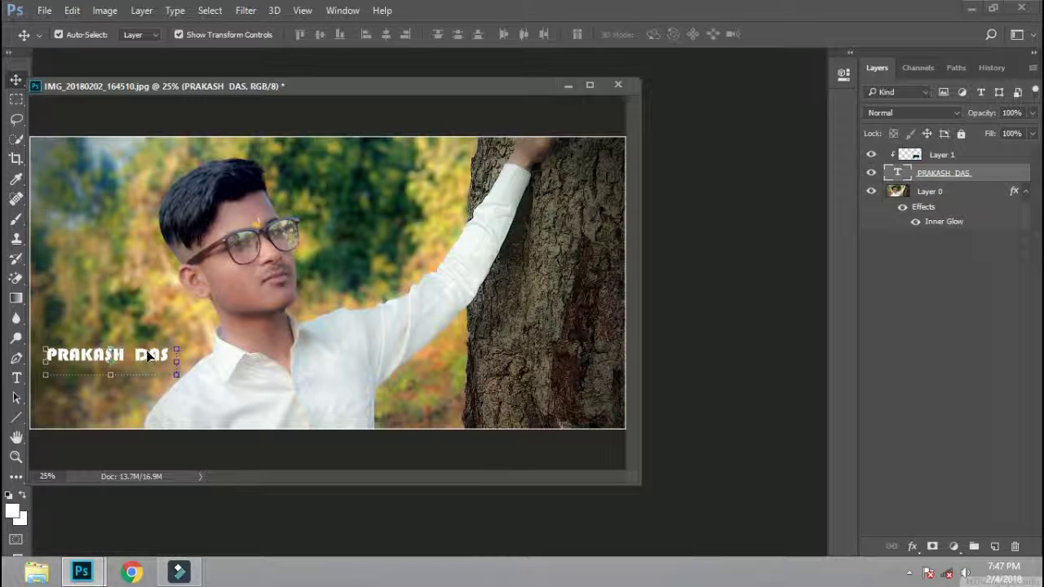
pyautogui.moveTo(149, 356); pyautogui.dragTo(503, 382)
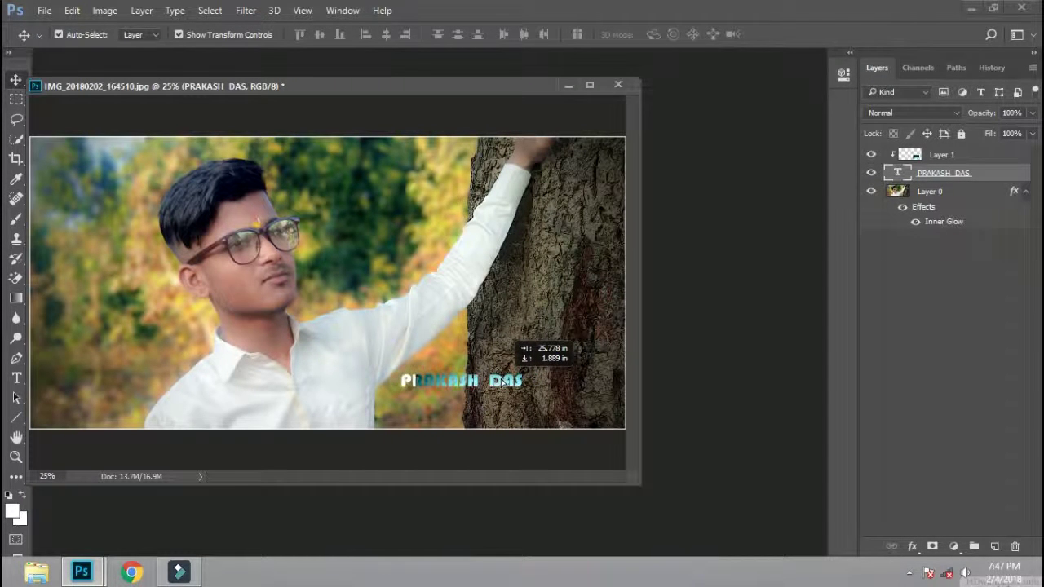
pyautogui.moveTo(502, 379)
pyautogui.mouseDown()
pyautogui.moveTo(454, 387)
pyautogui.moveTo(480, 390)
pyautogui.mouseUp()
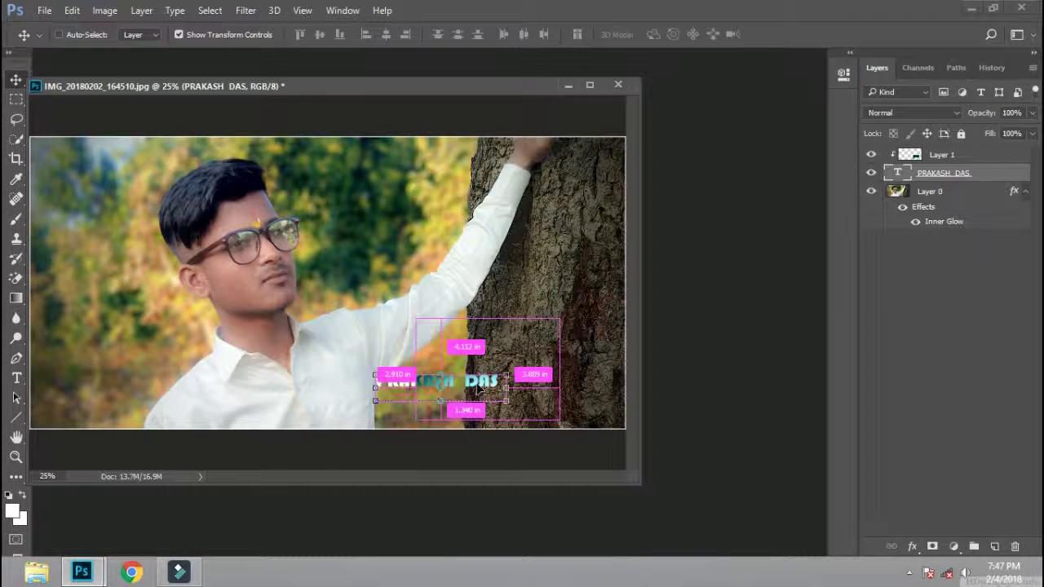
pyautogui.hotkey('ctrl', '+')
pyautogui.hscroll(3, 478, 390)
pyautogui.moveTo(359, 379); pyautogui.dragTo(408, 383)
pyautogui.moveTo(246, 372); pyautogui.dragTo(292, 373)
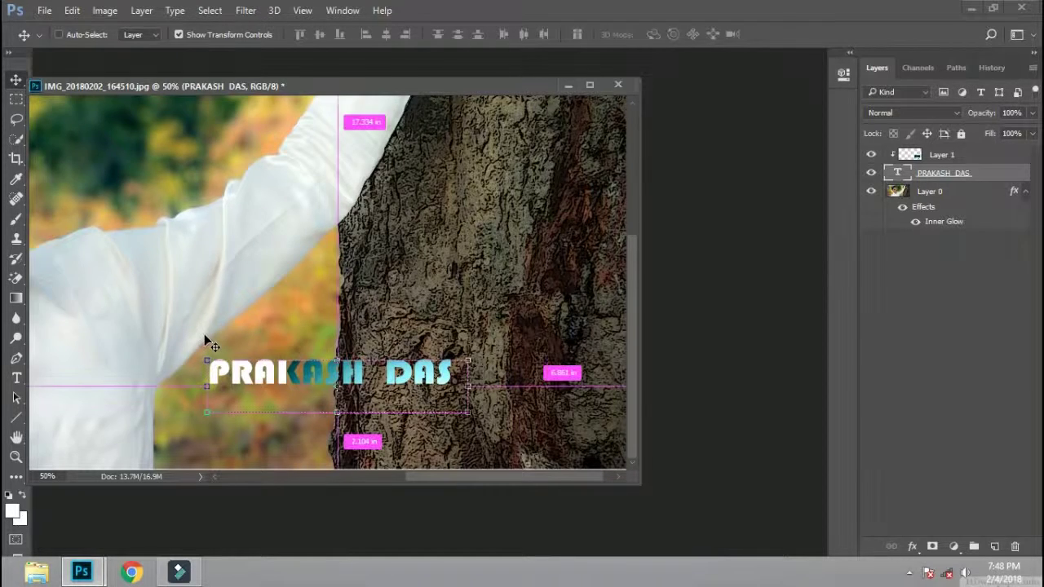
pyautogui.hotkey('ctrl', '-')
pyautogui.hotkey('ctrl', '+')
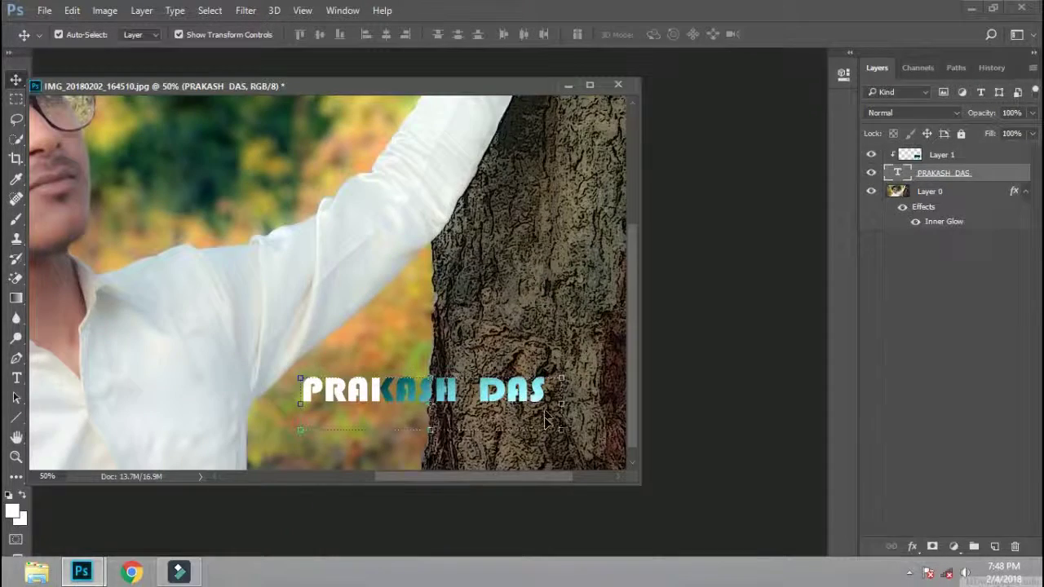
pyautogui.rightClick(940, 170)
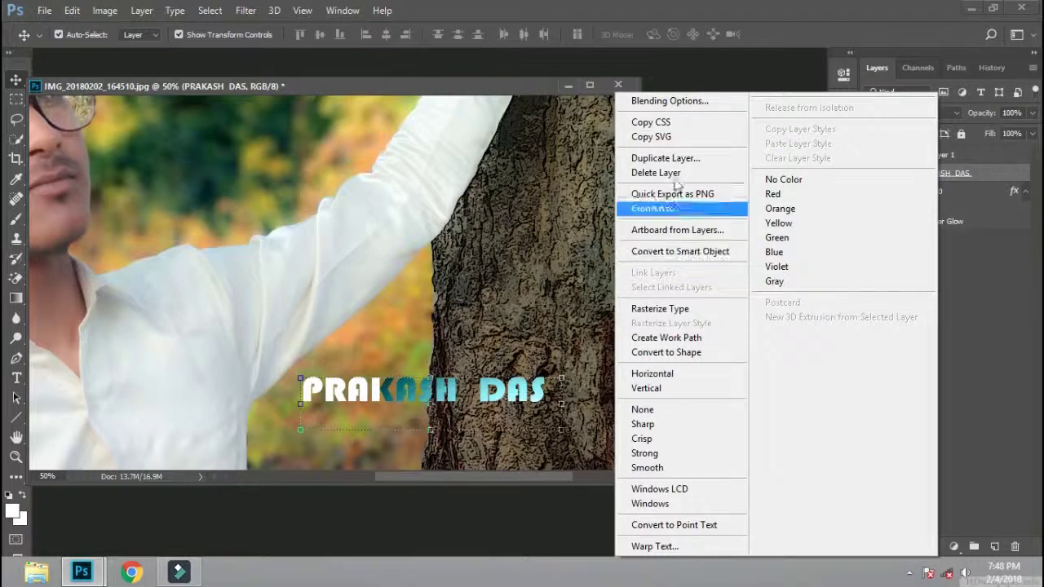
# Step: Add a Drop Shadow with 16 px distance to the name title layer
pyautogui.click(670, 101)
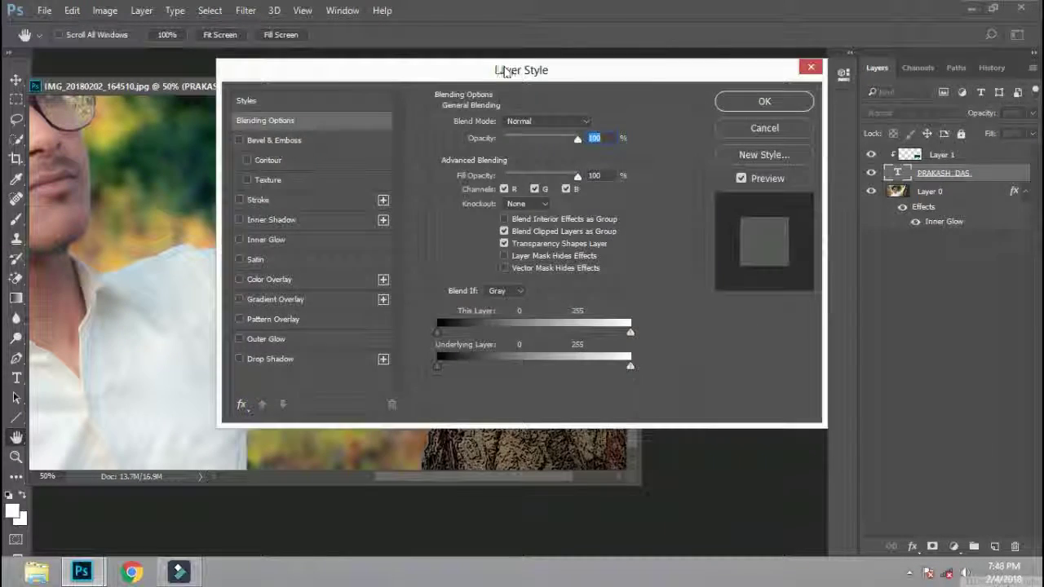
pyautogui.moveTo(566, 72); pyautogui.dragTo(816, 119)
pyautogui.click(581, 405)
pyautogui.moveTo(855, 235); pyautogui.dragTo(826, 237)
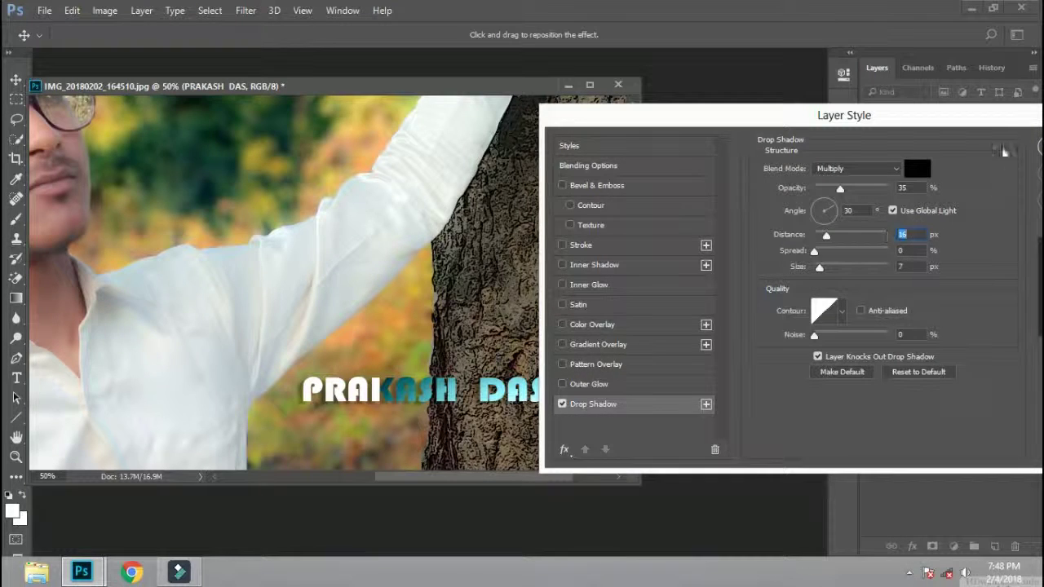
pyautogui.moveTo(898, 115); pyautogui.dragTo(727, 143)
pyautogui.click(914, 176)
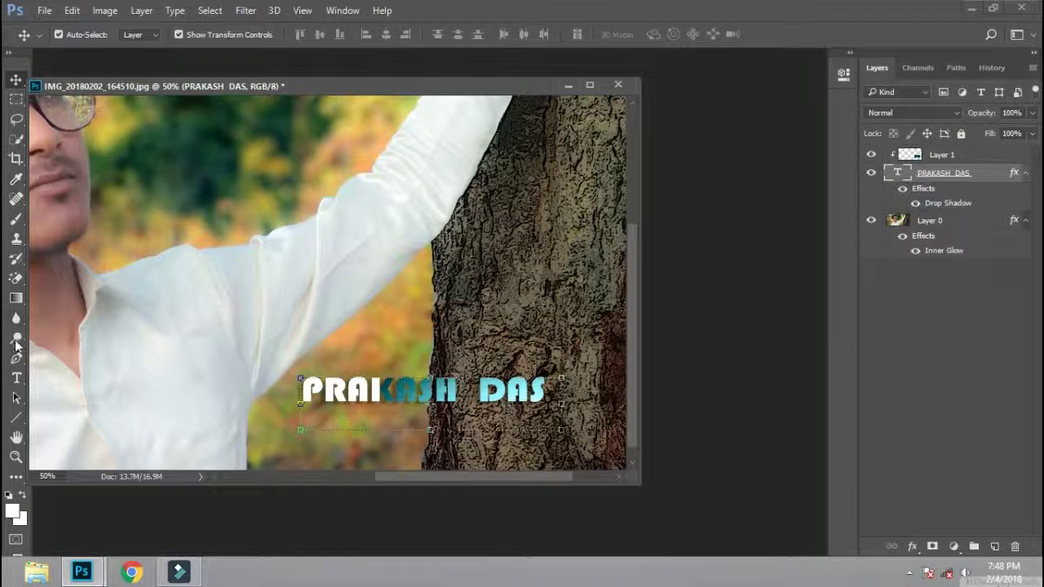
pyautogui.click(17, 378)
# Step: Create a 70 pt text box beneath the title and drag its layer below the title layer
pyautogui.scroll(1, 428, 432)
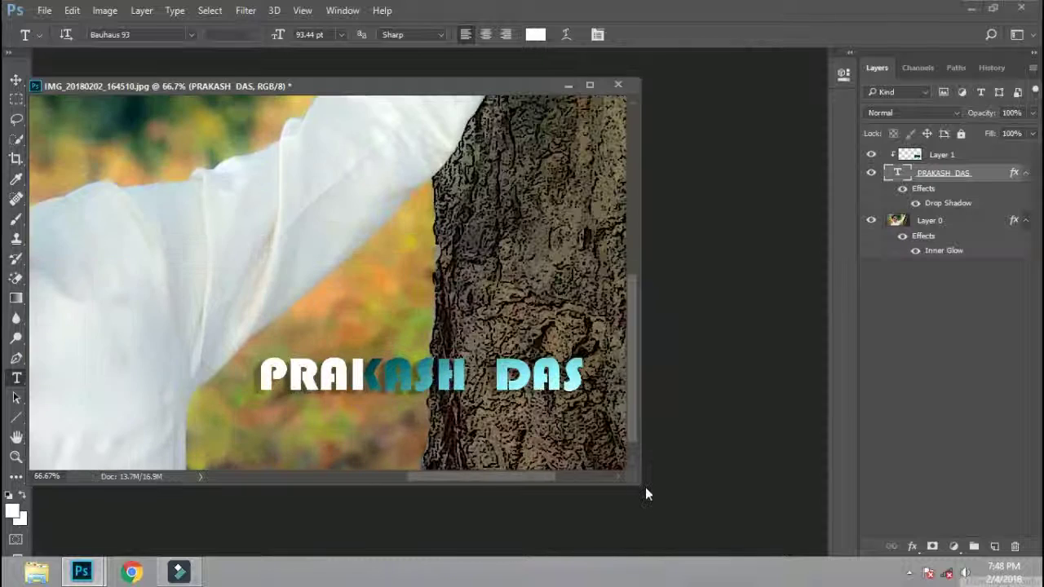
pyautogui.moveTo(205, 406); pyautogui.dragTo(545, 447)
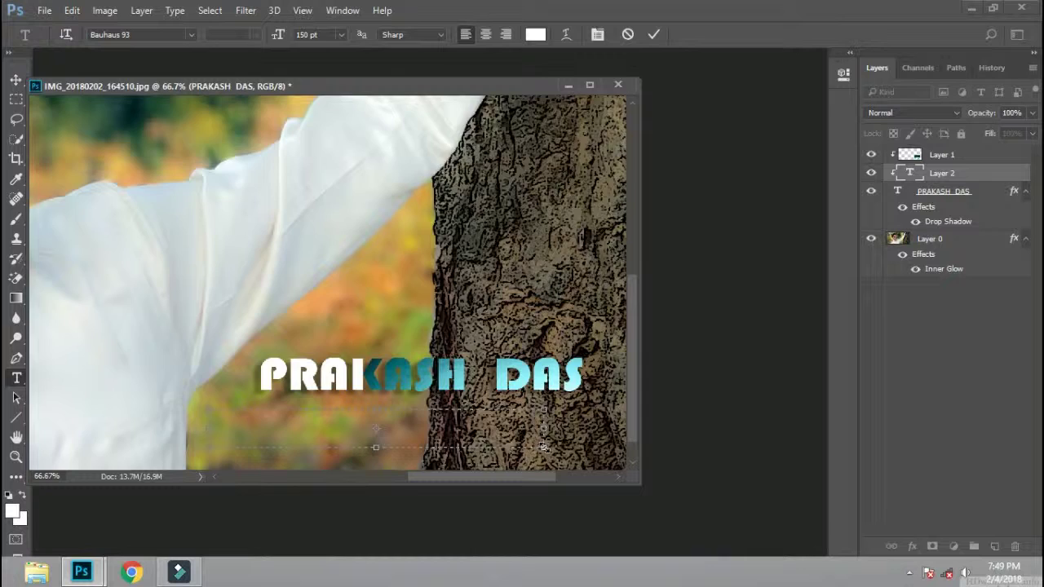
pyautogui.hotkey('ctrl', '0')
pyautogui.moveTo(509, 406); pyautogui.dragTo(614, 419)
pyautogui.click(324, 34)
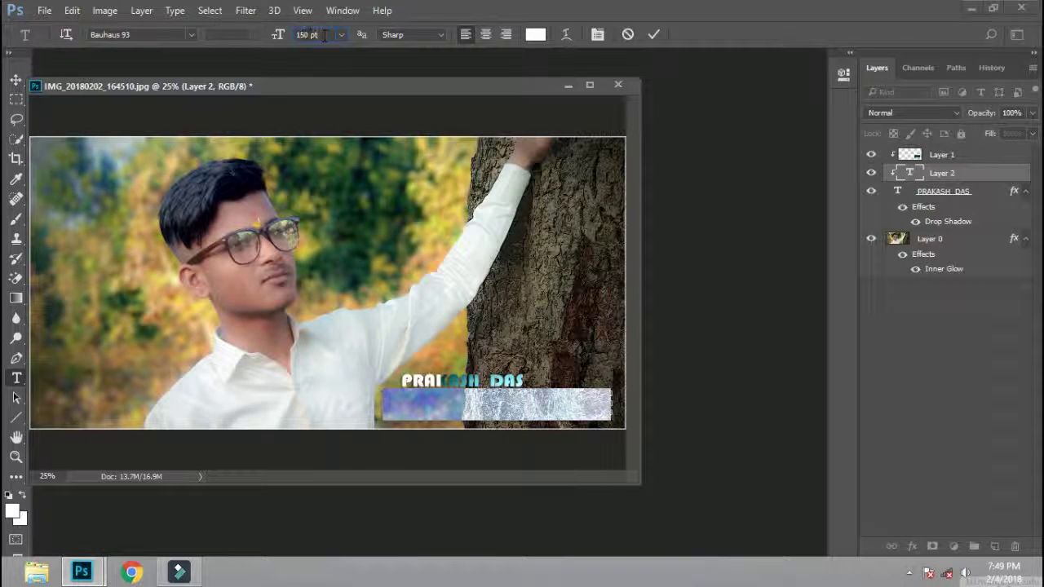
pyautogui.write('70')
pyautogui.press('Return')
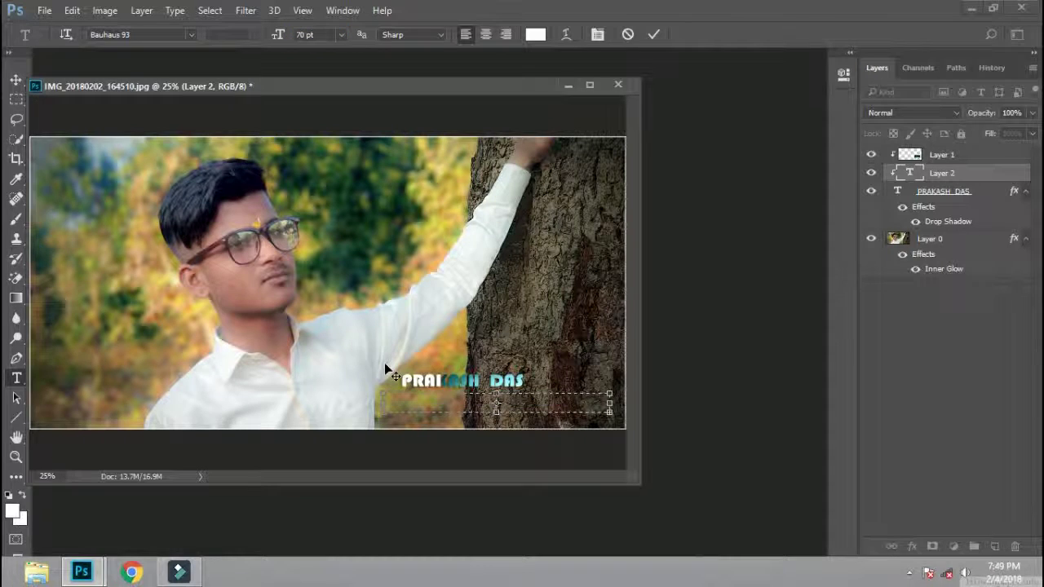
pyautogui.hotkey('ctrl', '+')
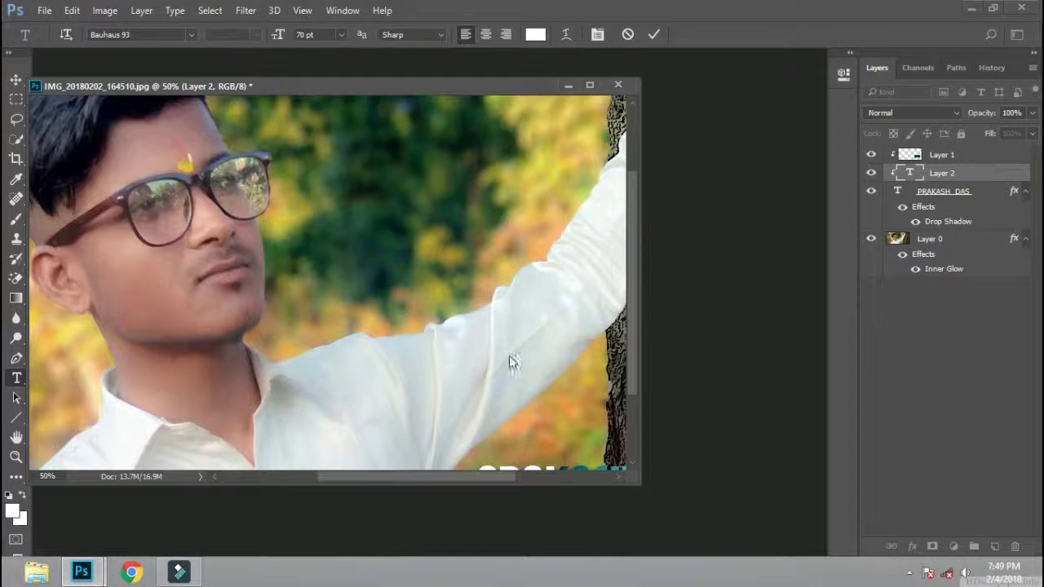
pyautogui.moveTo(633, 384); pyautogui.dragTo(635, 451)
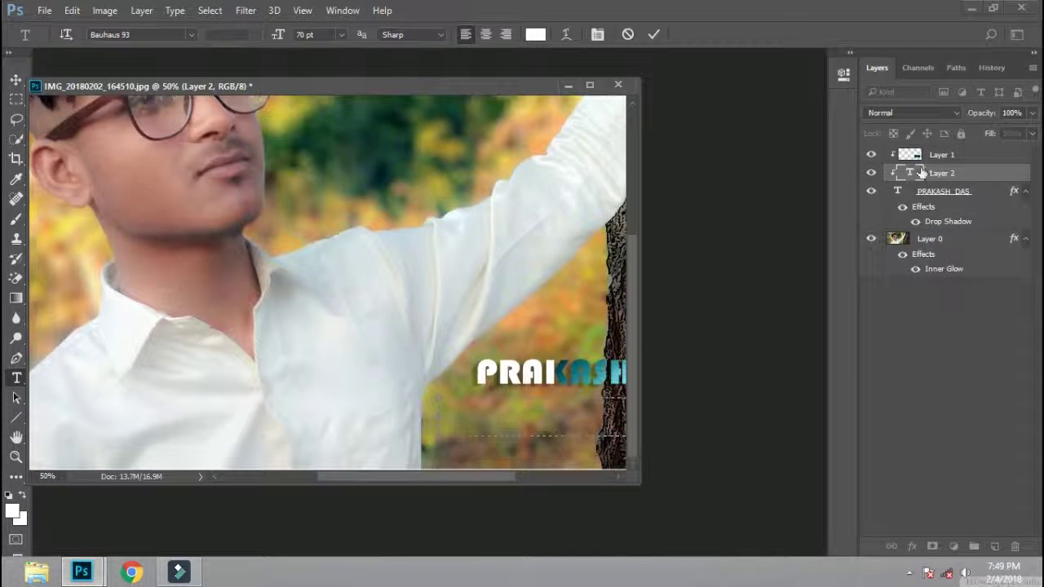
pyautogui.moveTo(922, 173); pyautogui.dragTo(922, 230)
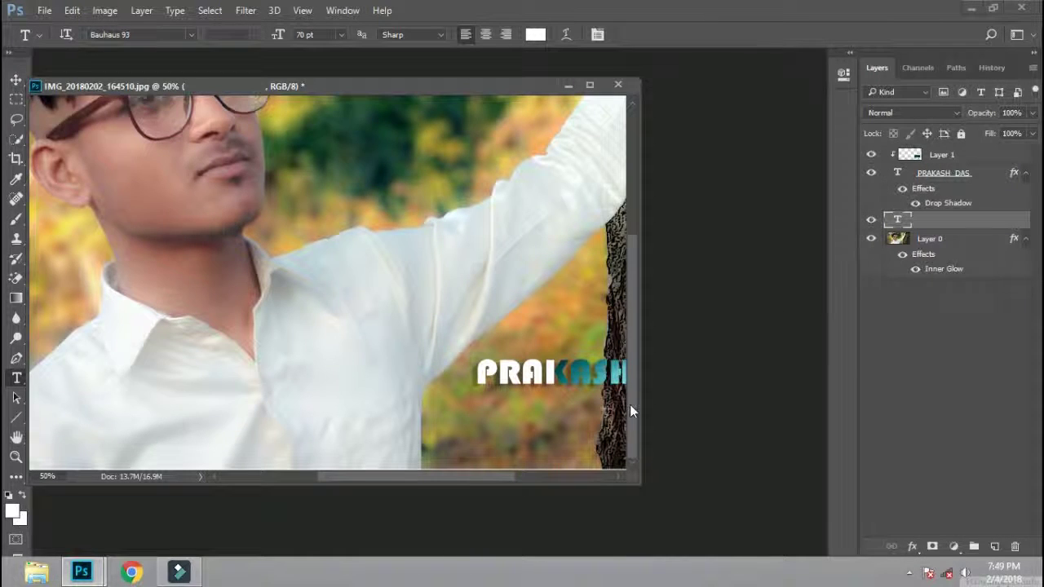
pyautogui.moveTo(494, 478); pyautogui.dragTo(578, 478)
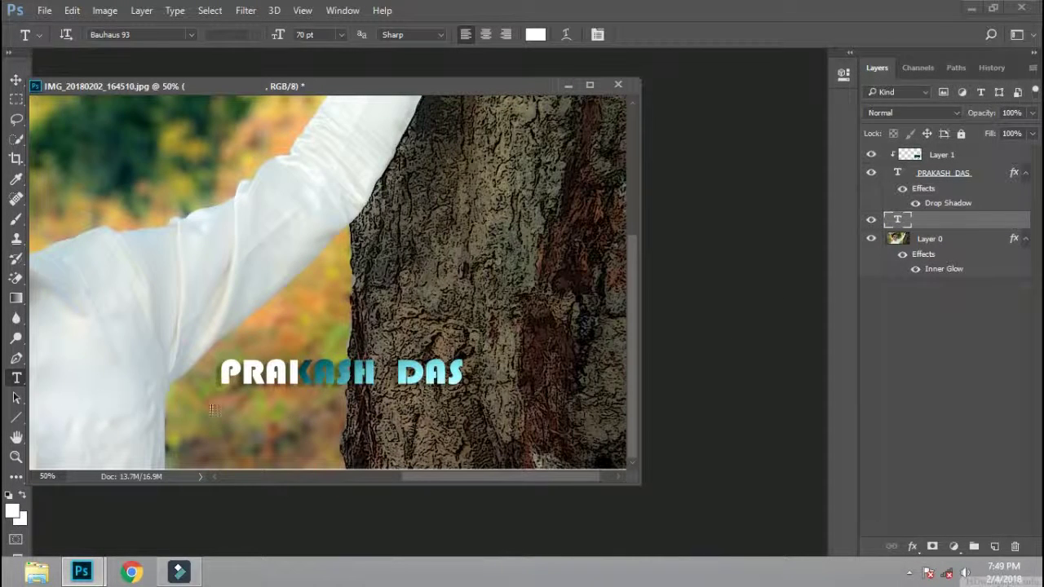
pyautogui.hotkey('ctrl', '-')
pyautogui.hotkey('ctrl', '-')
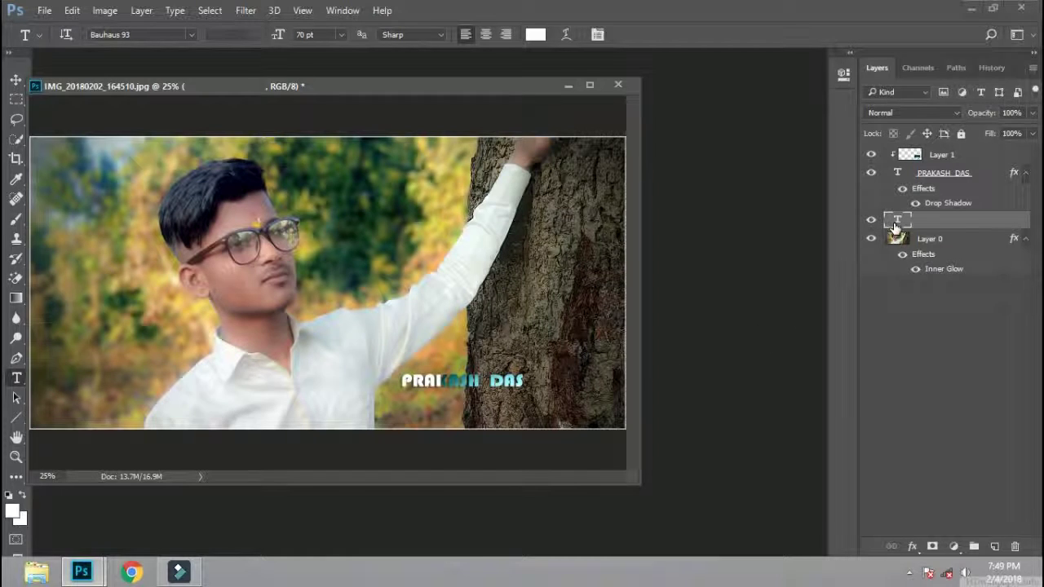
# Step: Set the new text layer's colour to white and move it to the top of the layer stack
pyautogui.doubleClick(899, 222)
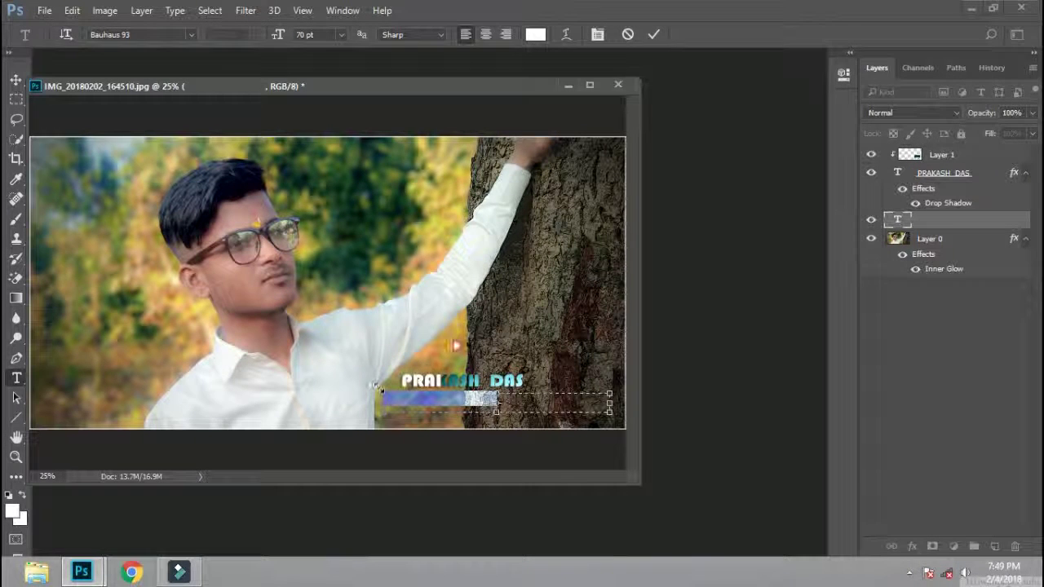
pyautogui.click(535, 37)
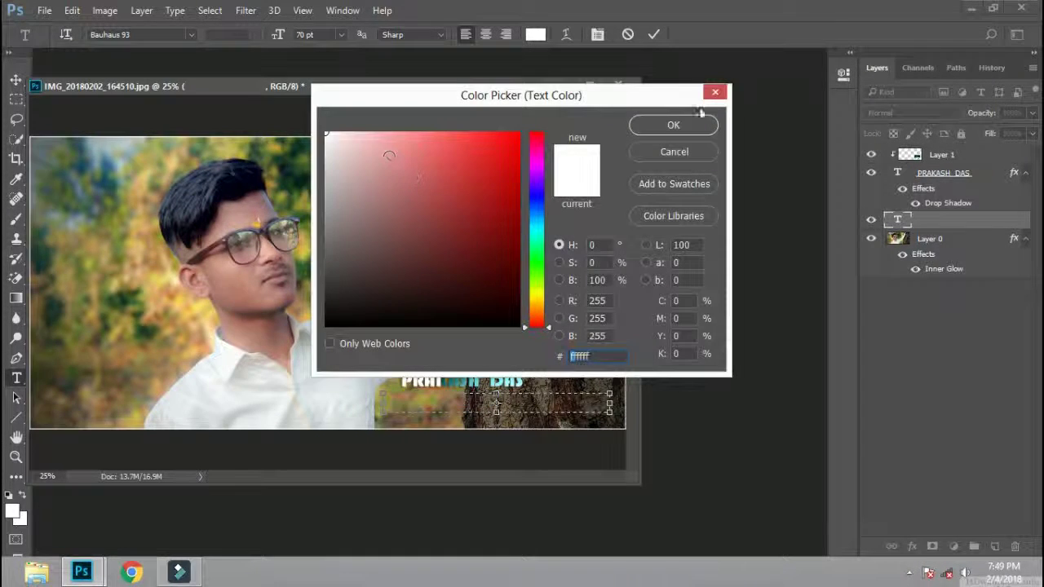
pyautogui.click(703, 122)
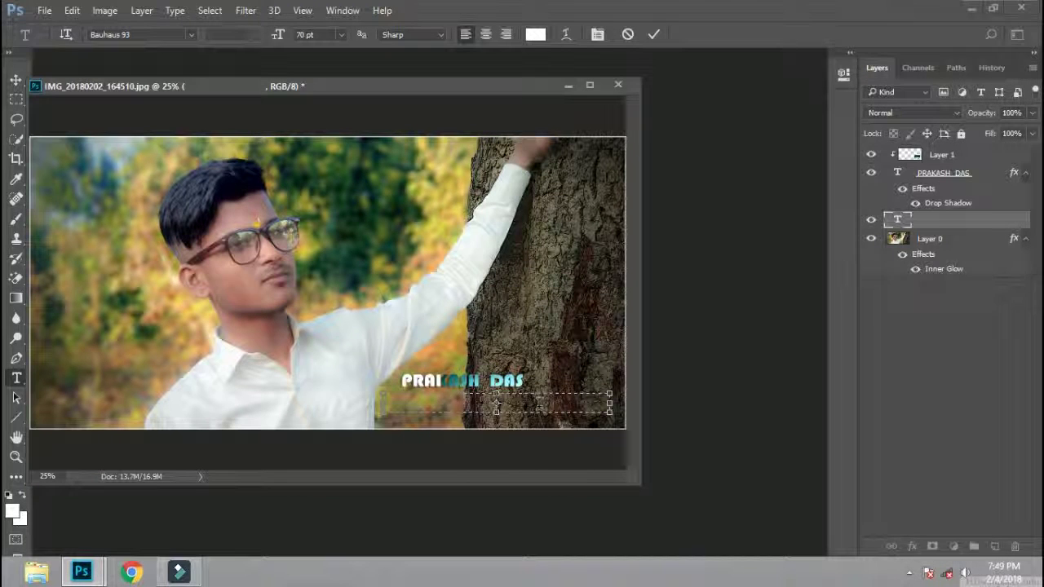
pyautogui.moveTo(497, 402); pyautogui.dragTo(308, 393)
pyautogui.moveTo(905, 216); pyautogui.dragTo(899, 141)
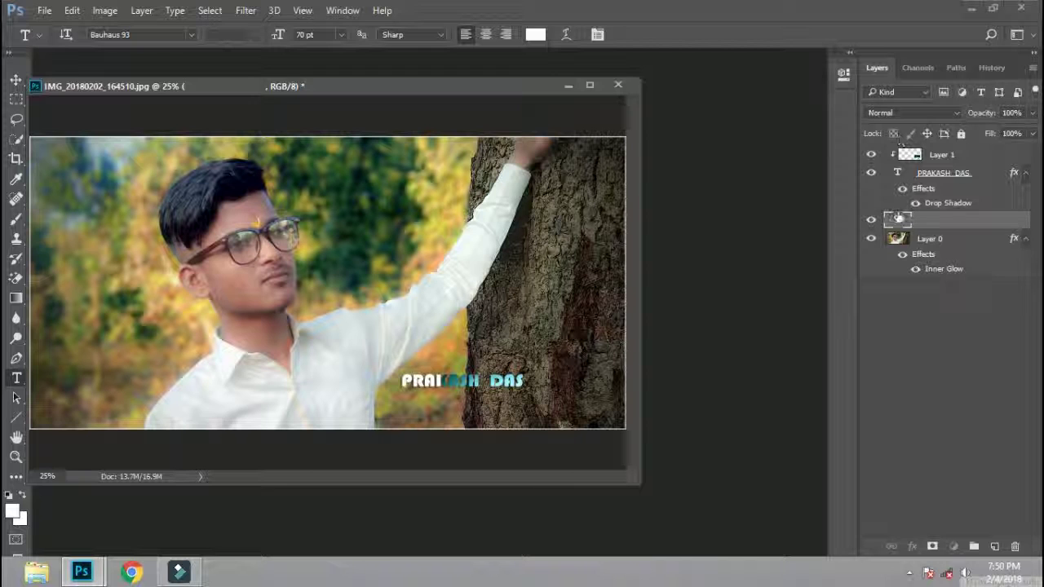
pyautogui.moveTo(900, 140); pyautogui.dragTo(896, 151)
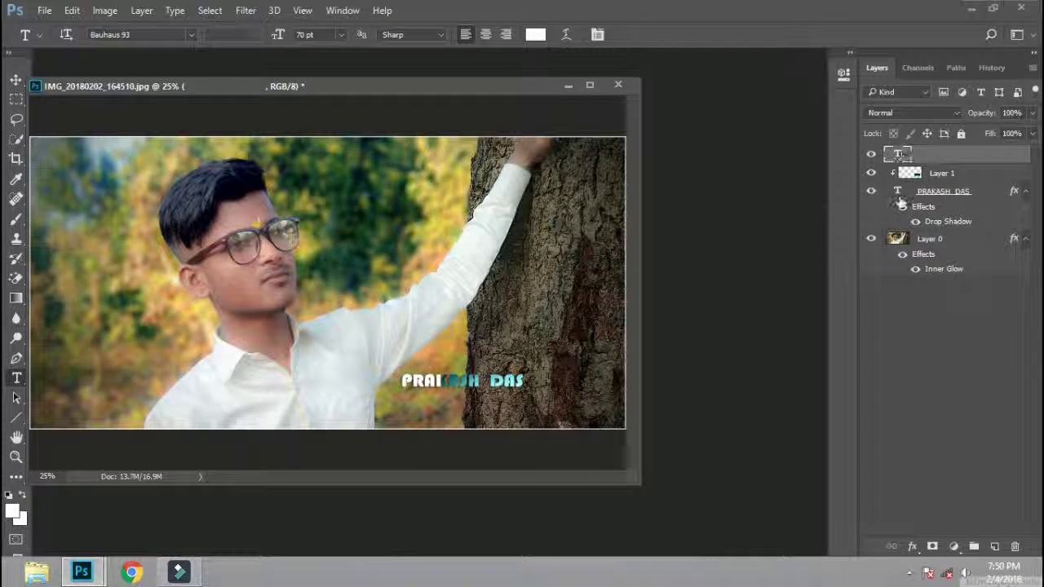
# Step: Draw a test text box above the arm with placeholder text 'fDGDFG'
pyautogui.moveTo(328, 232); pyautogui.dragTo(496, 283)
pyautogui.write('fDGDFG')
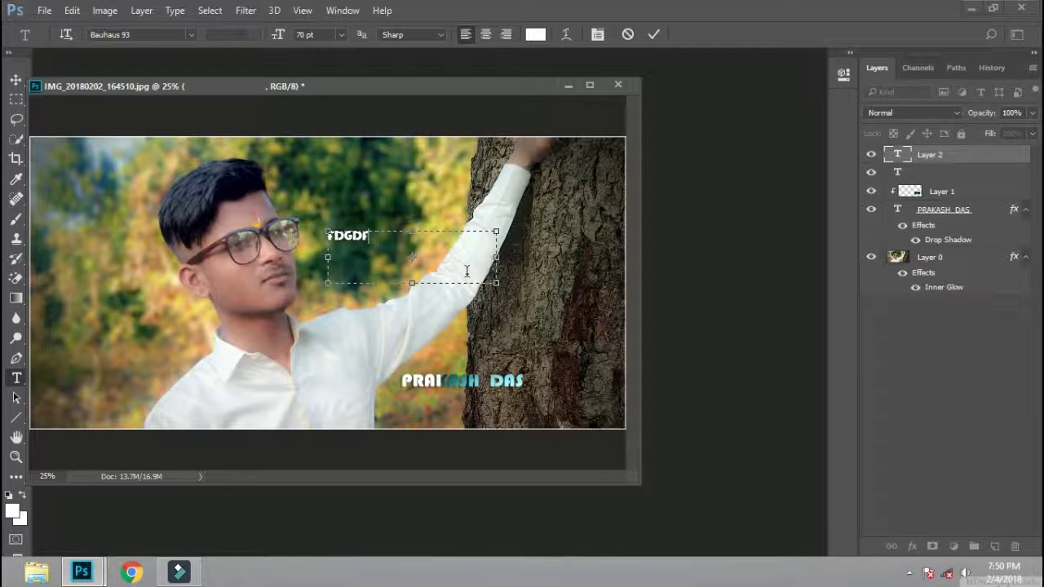
pyautogui.click(934, 171)
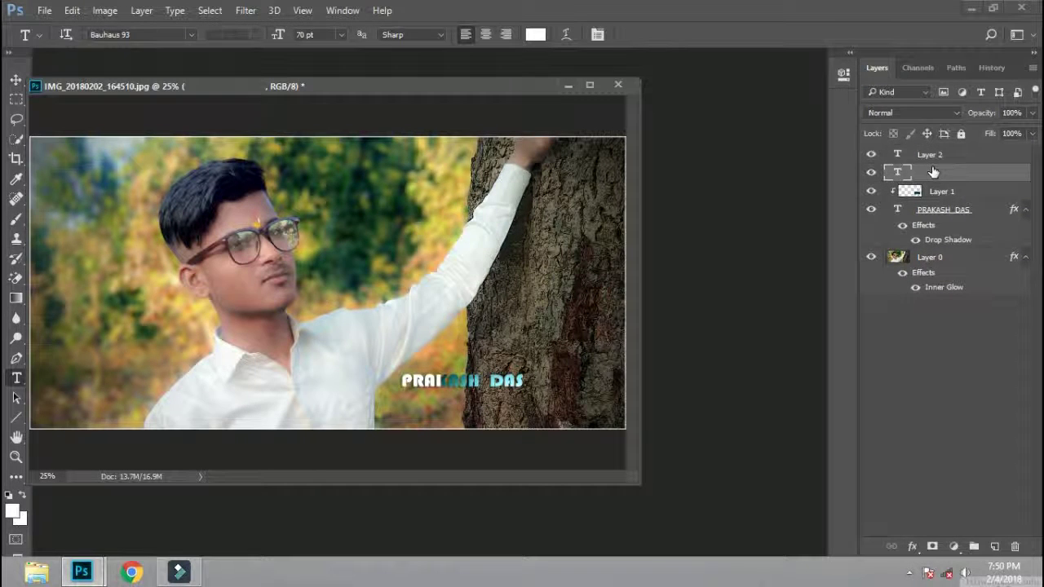
pyautogui.doubleClick(934, 172)
pyautogui.click(916, 200)
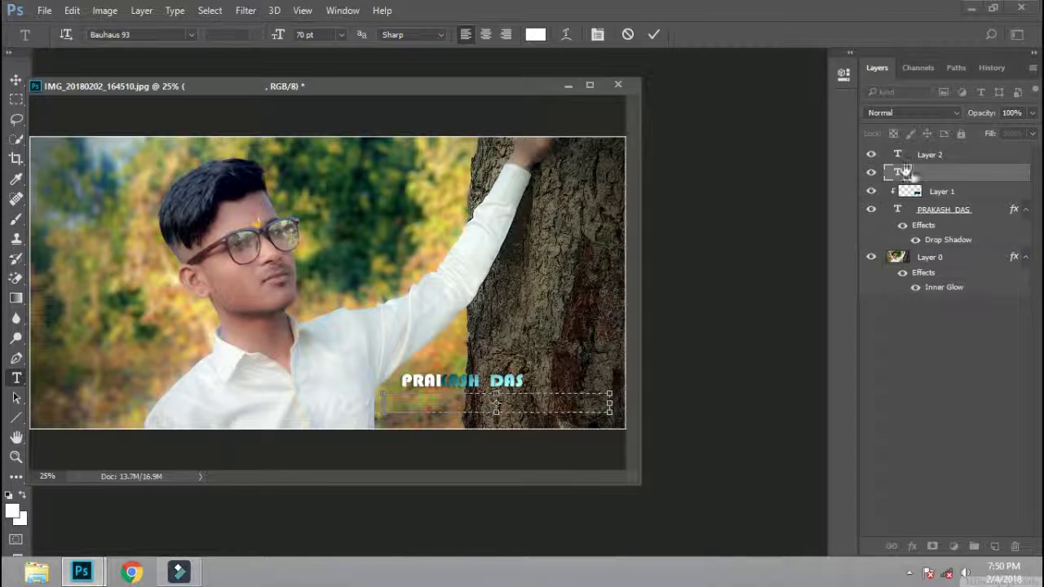
# Step: Delete the empty Layer 3 and Layer 2 text layers
pyautogui.click(958, 176)
pyautogui.rightClick(965, 177)
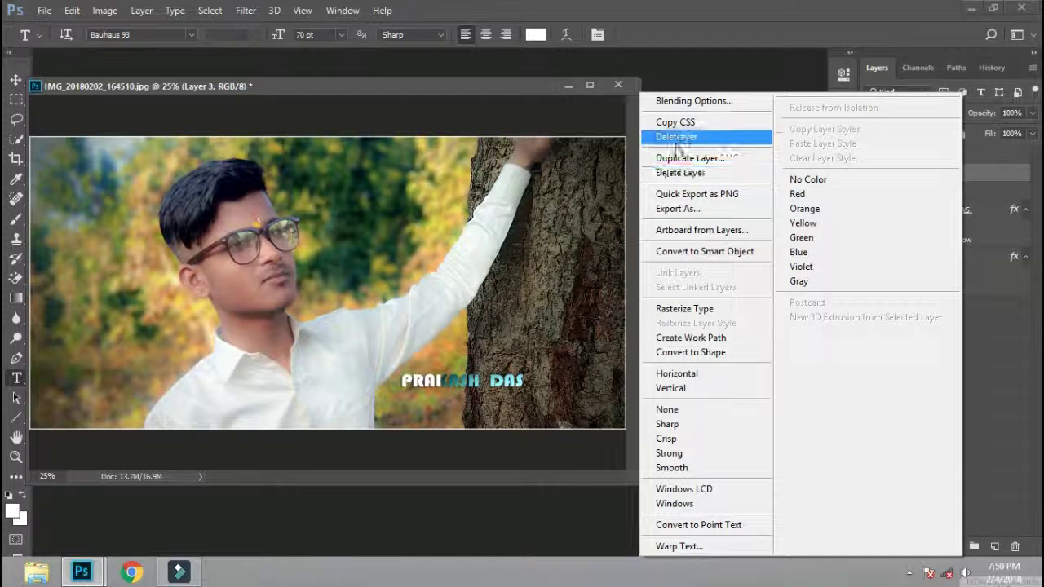
pyautogui.click(681, 171)
pyautogui.press('Return')
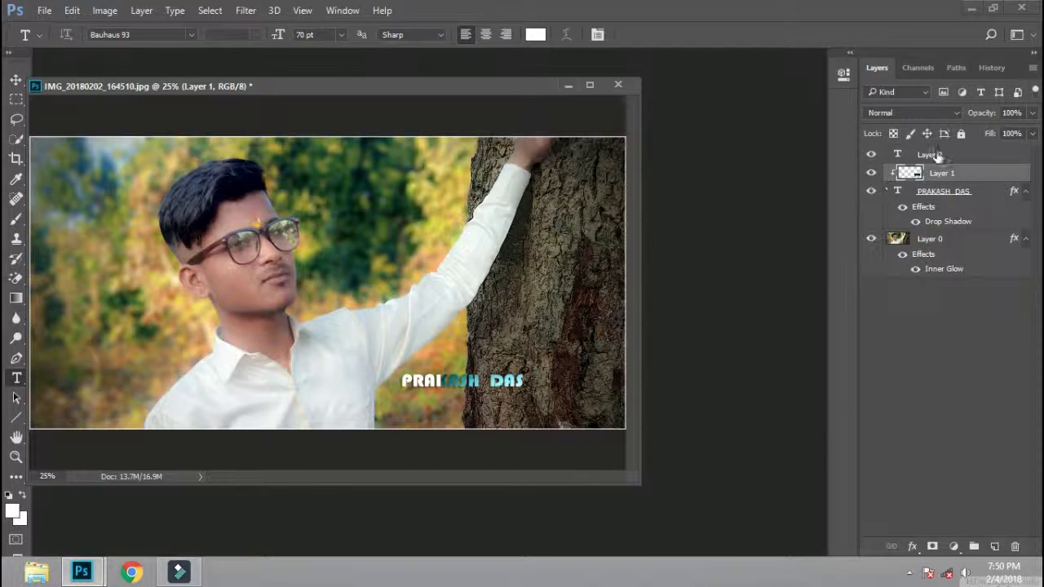
pyautogui.rightClick(935, 155)
pyautogui.click(652, 173)
pyautogui.click(494, 220)
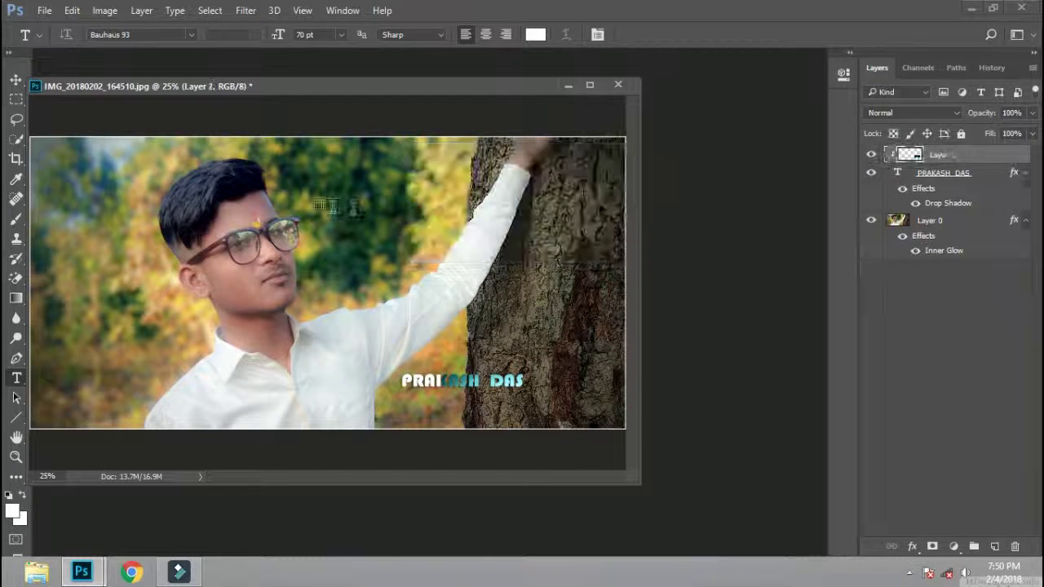
# Step: Draw another text box, clear it, and delete the resulting empty Layer 2
pyautogui.moveTo(323, 241); pyautogui.dragTo(552, 200)
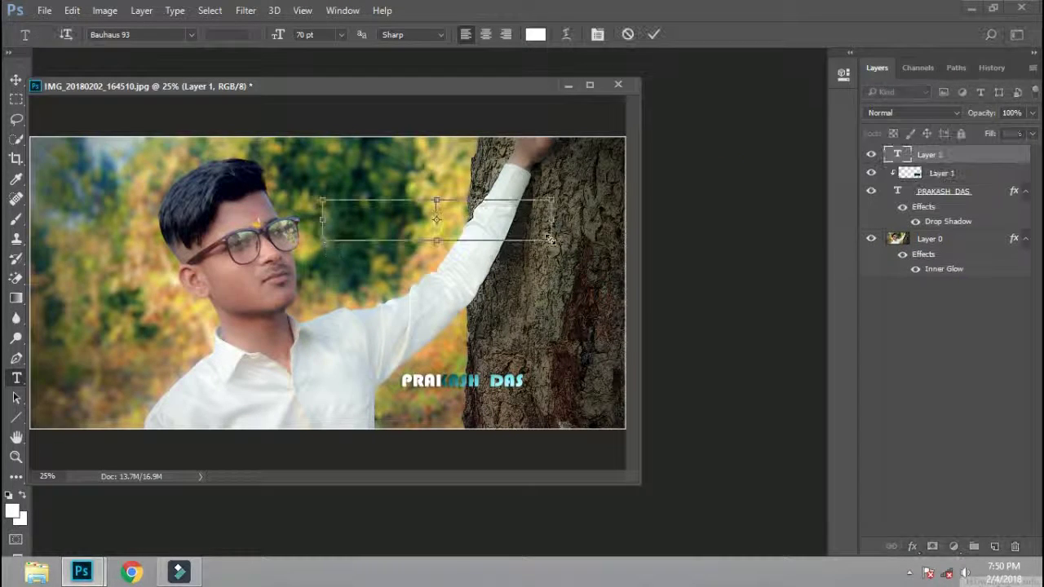
pyautogui.moveTo(436, 220)
pyautogui.mouseDown()
pyautogui.moveTo(528, 384)
pyautogui.moveTo(200, 282)
pyautogui.mouseUp()
pyautogui.press('BackSpace')
pyautogui.click(938, 161)
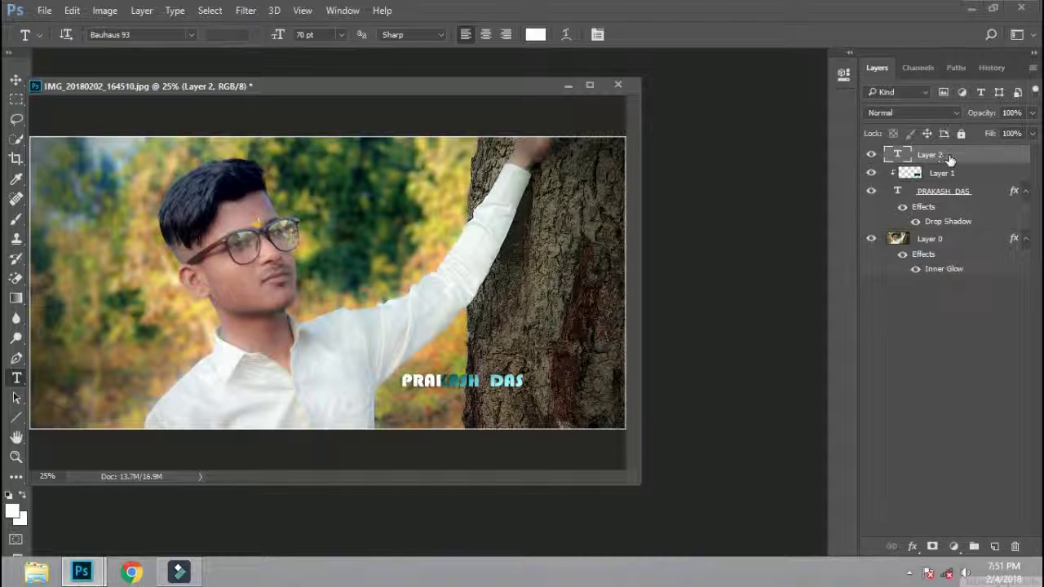
pyautogui.rightClick(950, 160)
pyautogui.click(675, 171)
pyautogui.click(492, 217)
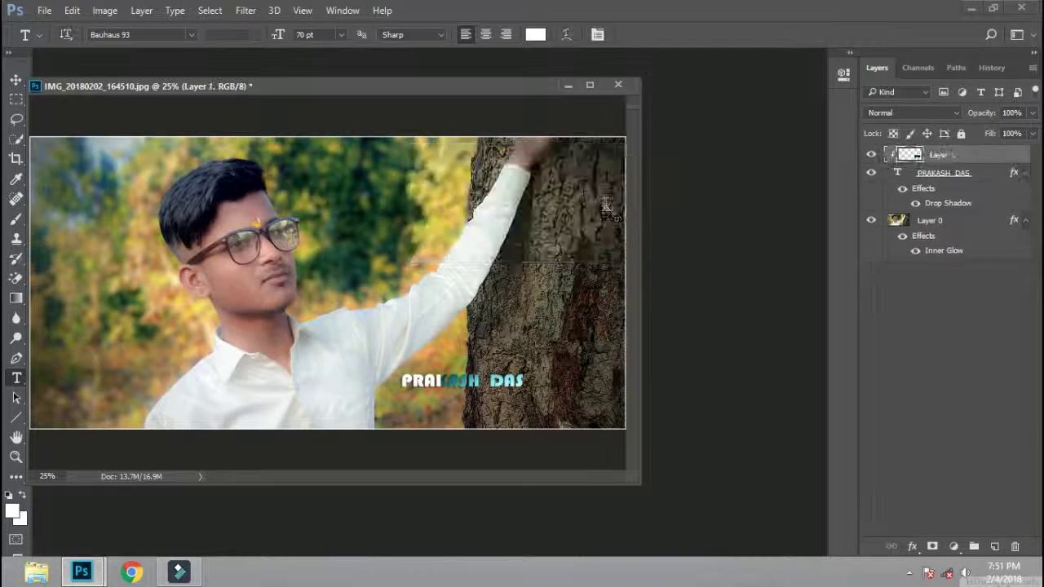
pyautogui.hotkey('ctrl', '-')
pyautogui.hotkey('ctrl', 'shift', 's')
# Step: Save as JPEG at maximum quality, replacing IMG_20180202_164510.jpg
pyautogui.click(323, 395)
pyautogui.press('j')
pyautogui.press('Return')
pyautogui.press('Return')
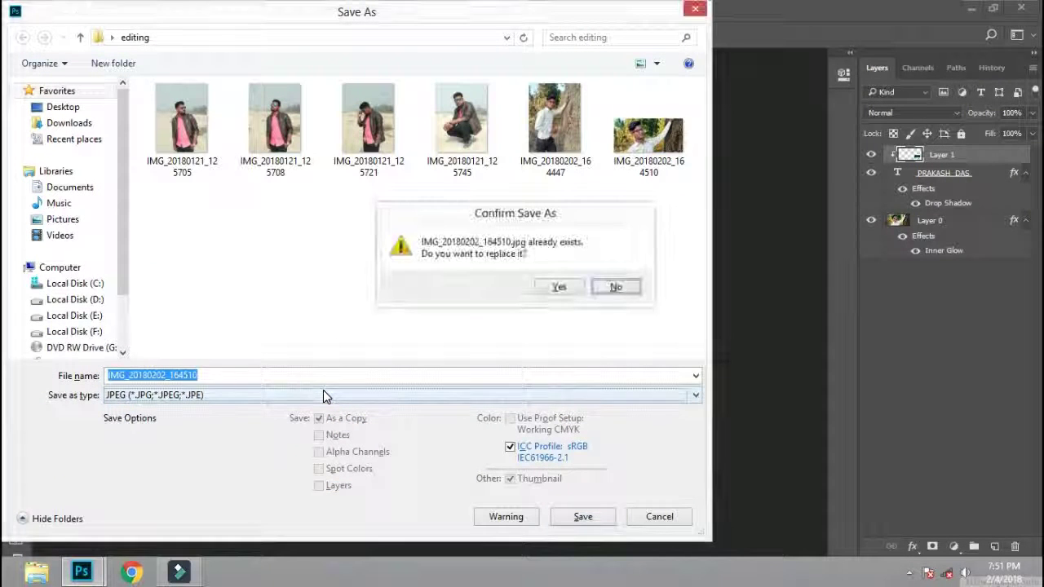
pyautogui.click(559, 286)
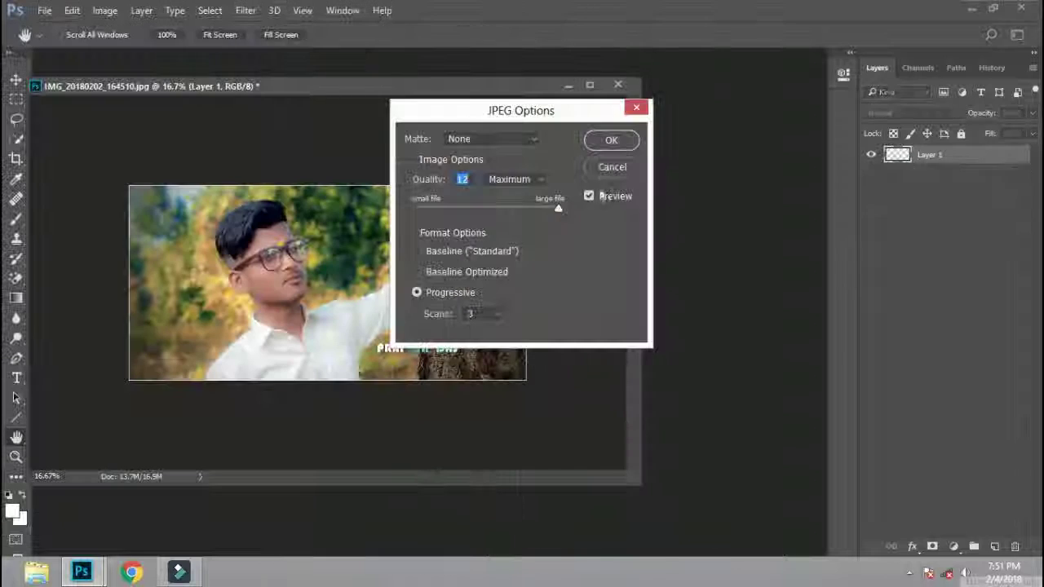
pyautogui.click(607, 140)
# Step: Close the layered document without saving and reopen IMG_20180202_164510.jpg
pyautogui.click(622, 85)
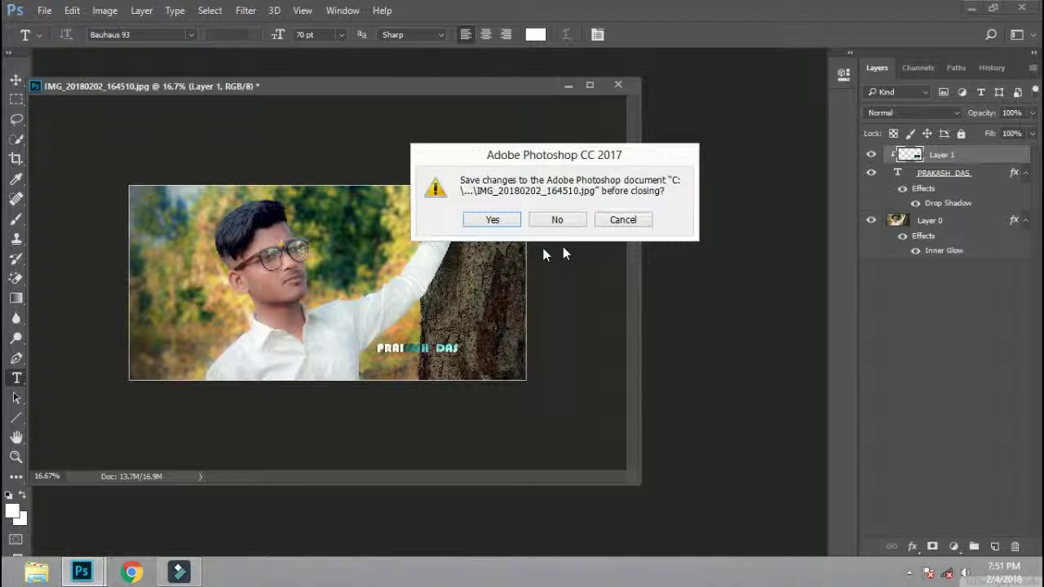
pyautogui.click(552, 220)
pyautogui.hotkey('ctrl', 'o')
pyautogui.doubleClick(653, 134)
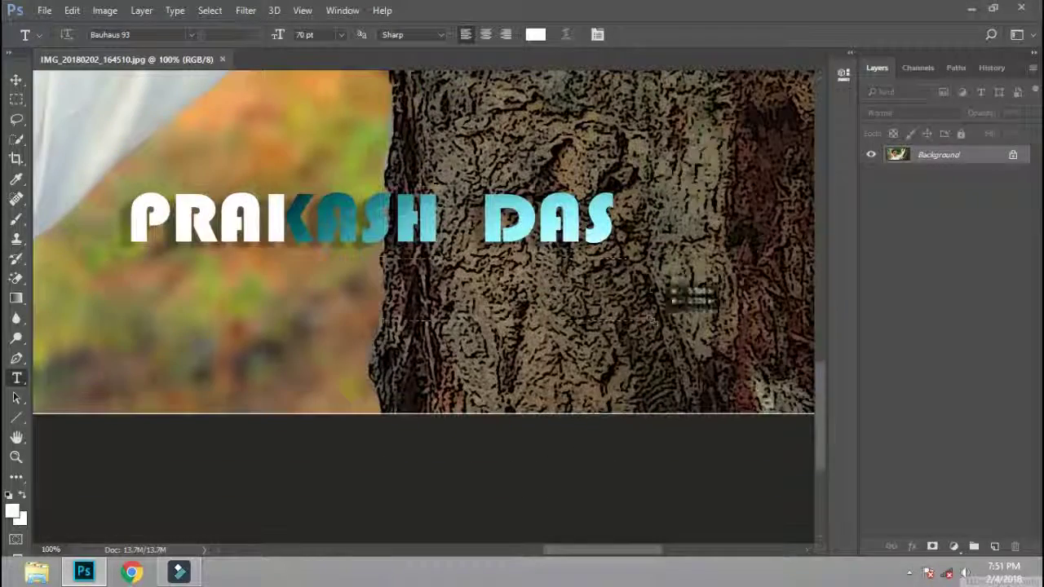
# Step: Draw a text box below the name title and type the subtitle beginning 'THE MHD EDITOR'
pyautogui.moveTo(381, 259); pyautogui.dragTo(652, 321)
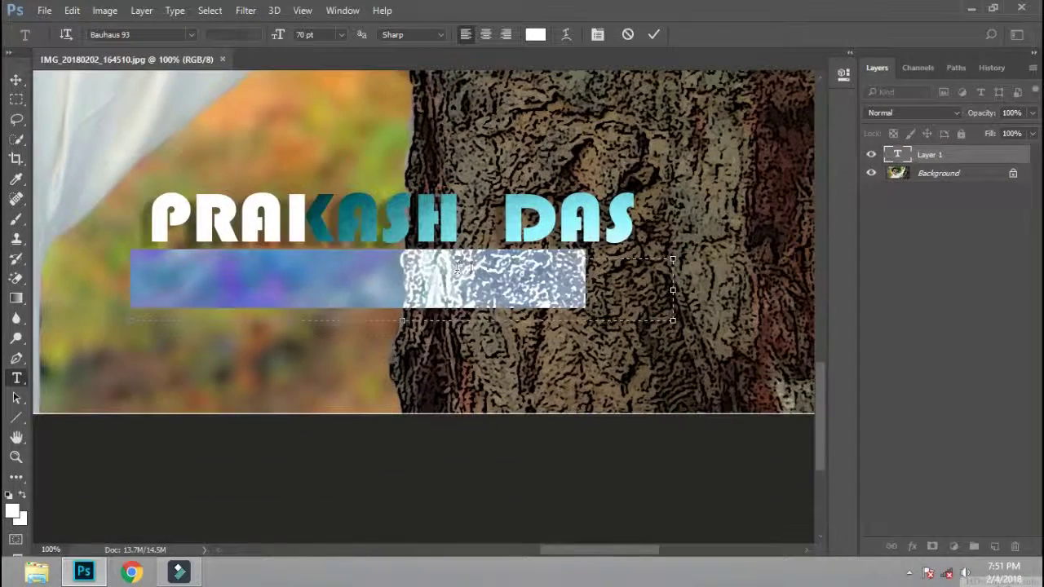
pyautogui.write('DSGFSDG')
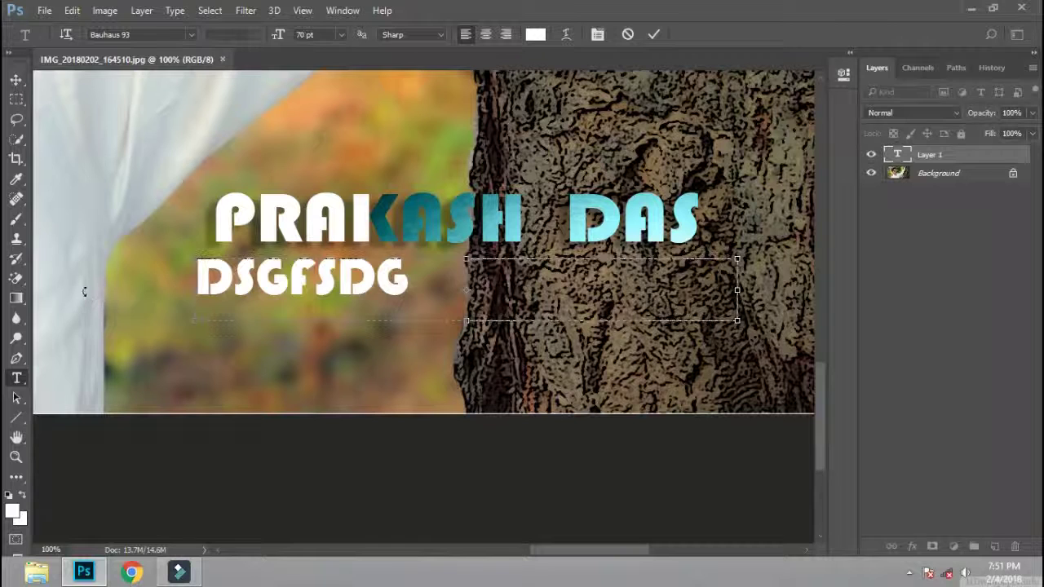
pyautogui.hotkey('ctrl', 'a')
pyautogui.press('BackSpace')
pyautogui.write('HE MH')
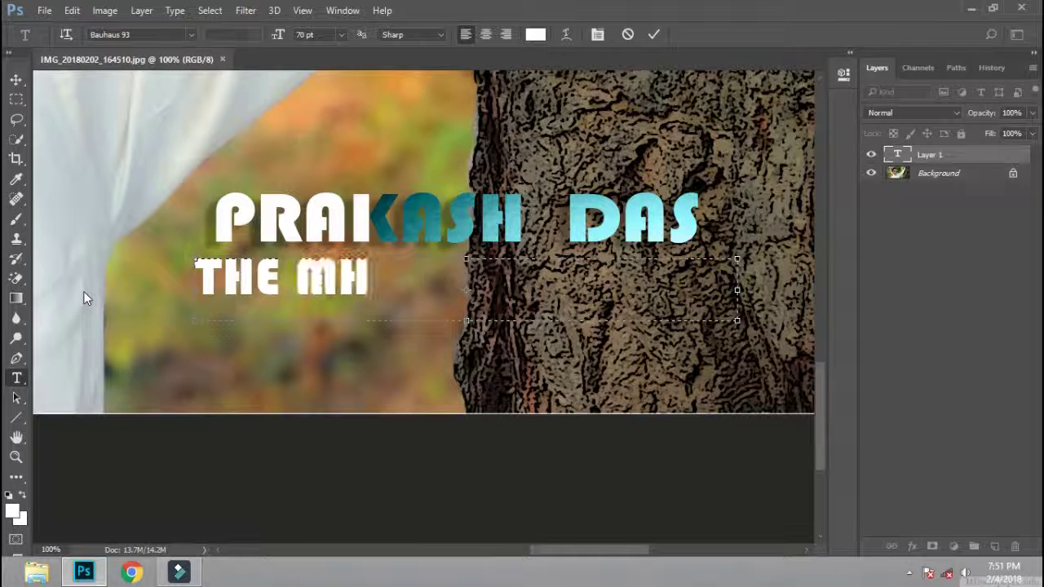
pyautogui.write('D EDITOR . E')
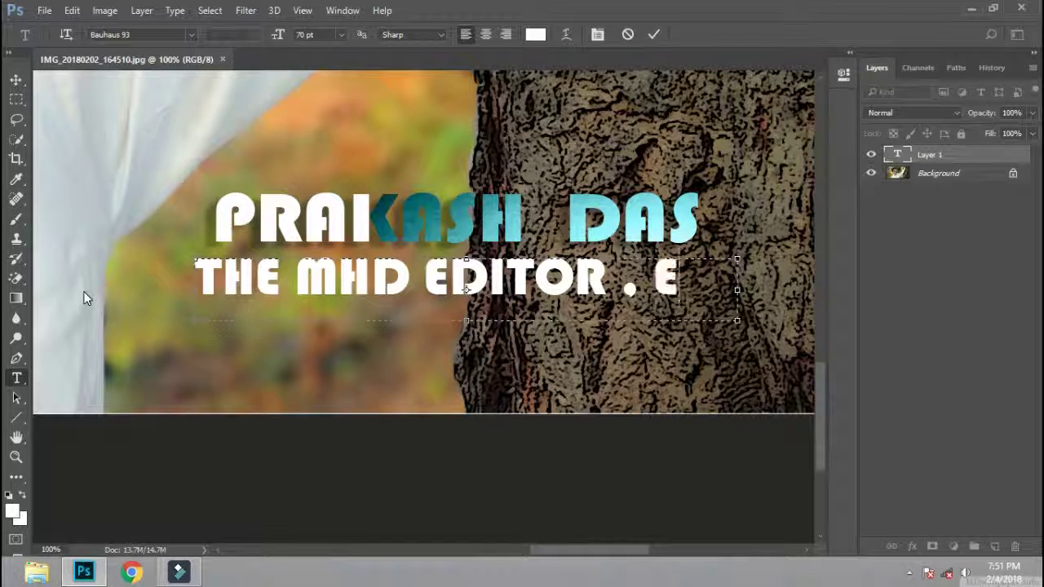
pyautogui.press('BackSpace')
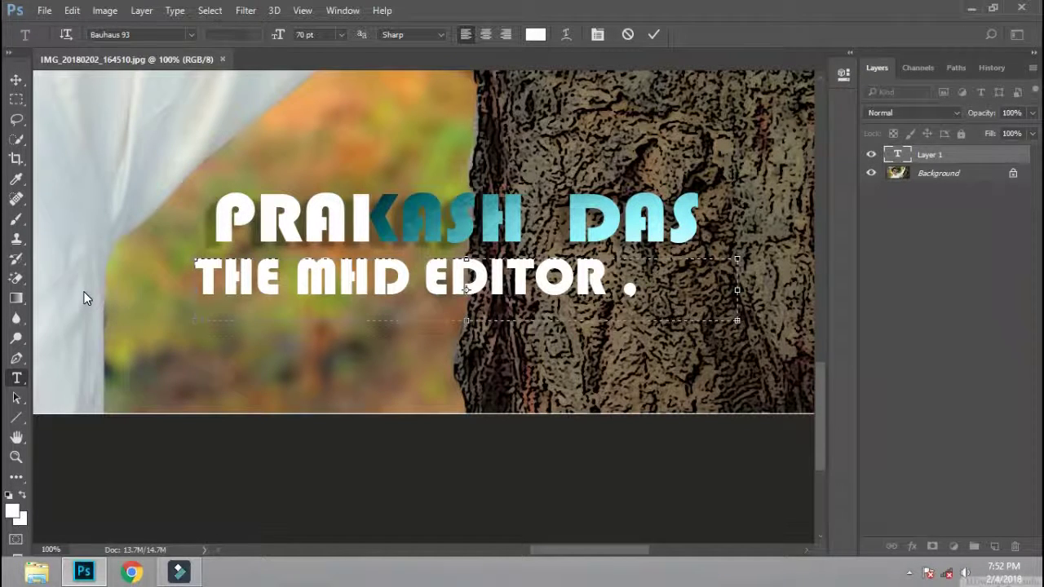
# Step: Set the subtitle to 30 pt and move it up just under the name title
pyautogui.hotkey('ctrl', 'a')
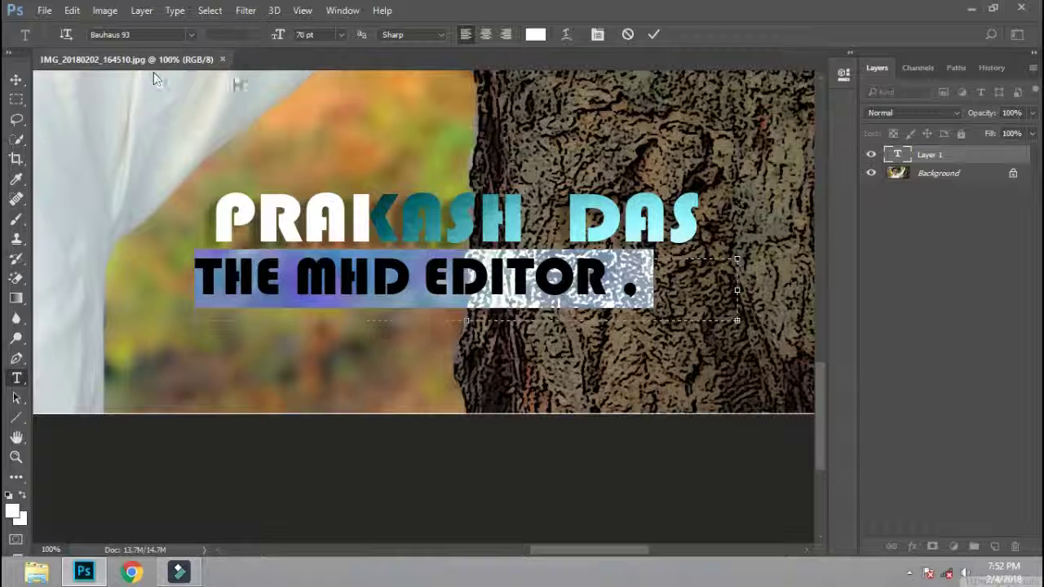
pyautogui.write('50')
pyautogui.press('Return')
pyautogui.write('30')
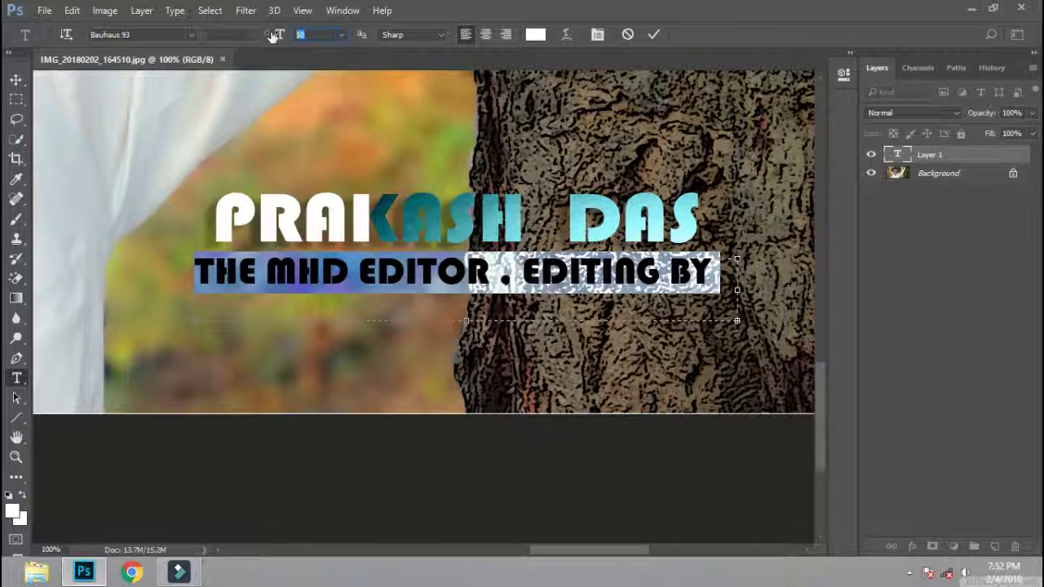
pyautogui.press('Return')
pyautogui.hotkey('ctrl', 'h')
pyautogui.click(17, 81)
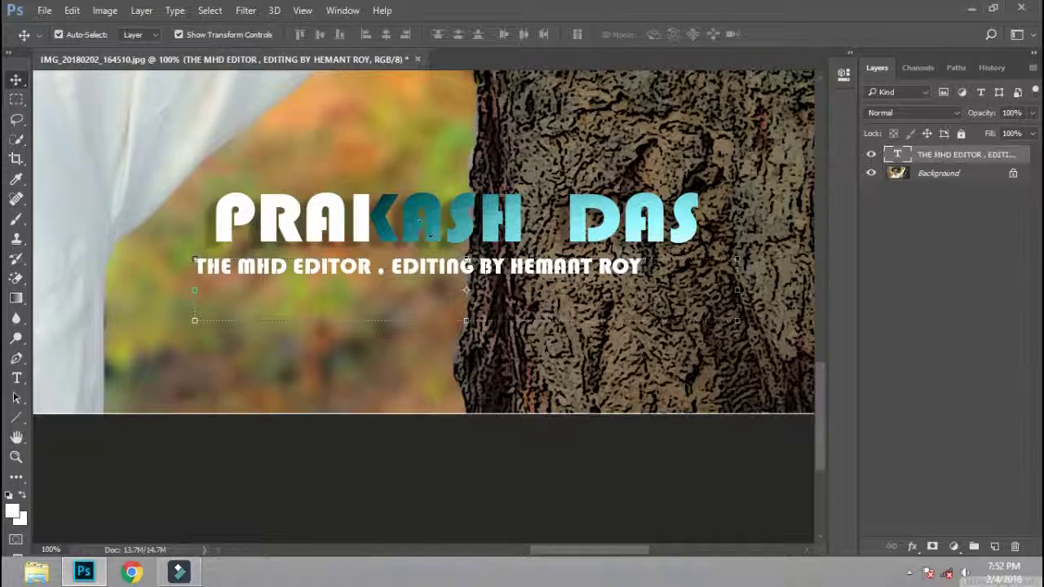
pyautogui.moveTo(484, 268); pyautogui.dragTo(507, 258)
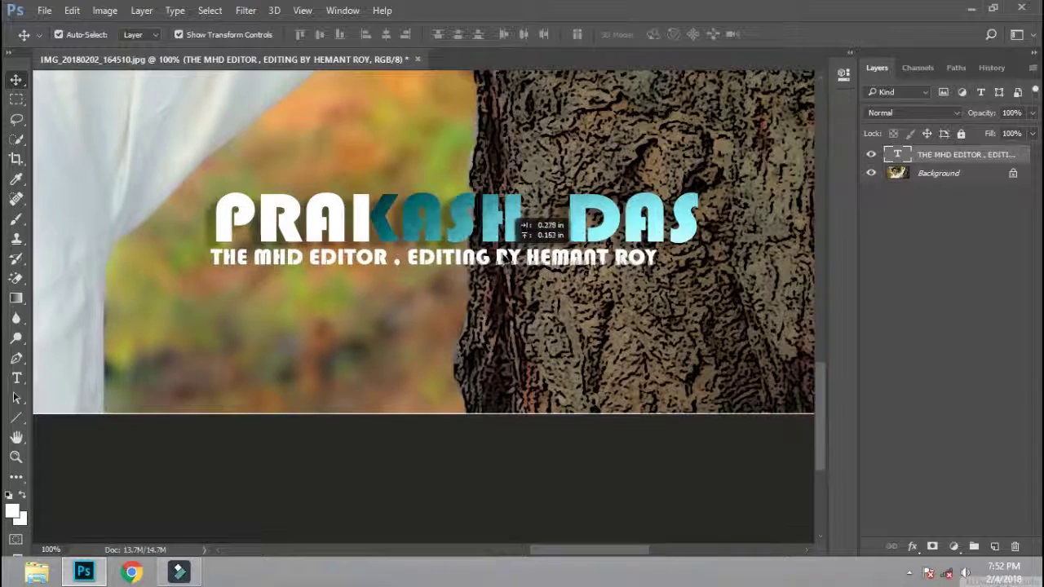